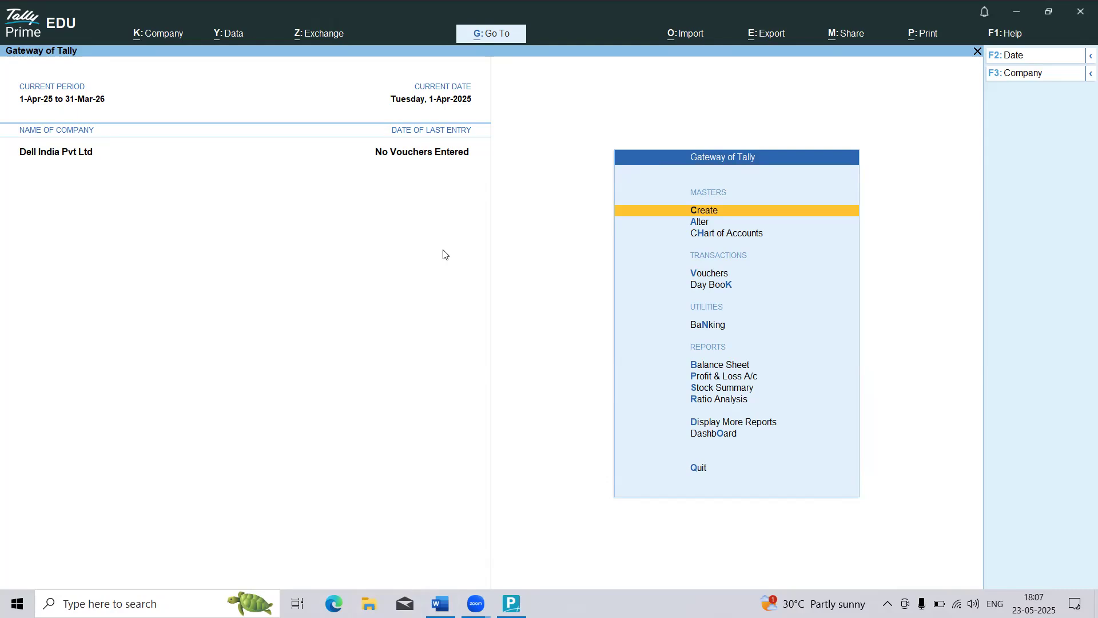
Step: Switch to the Word document and review the Problem 01 purchase and sales transactions
key(alt+Tab)
key(alt+Tab)
scroll(553, 537, down, 10)
scroll(553, 537, up, 5)
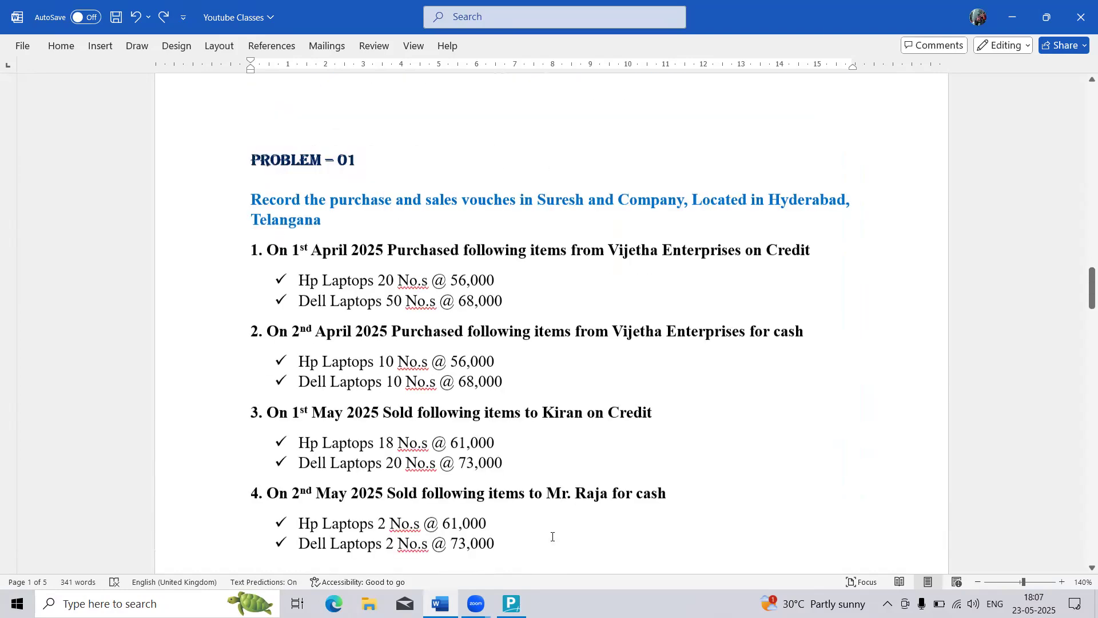
scroll(553, 536, up, 3)
scroll(553, 537, down, 4)
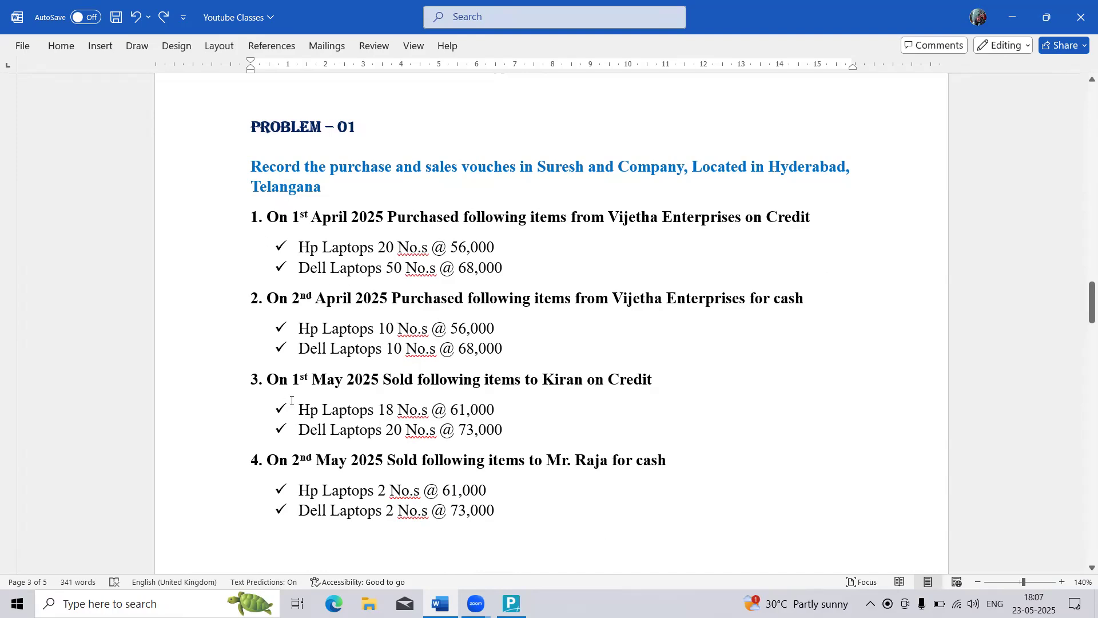
drag(292, 401, 481, 386)
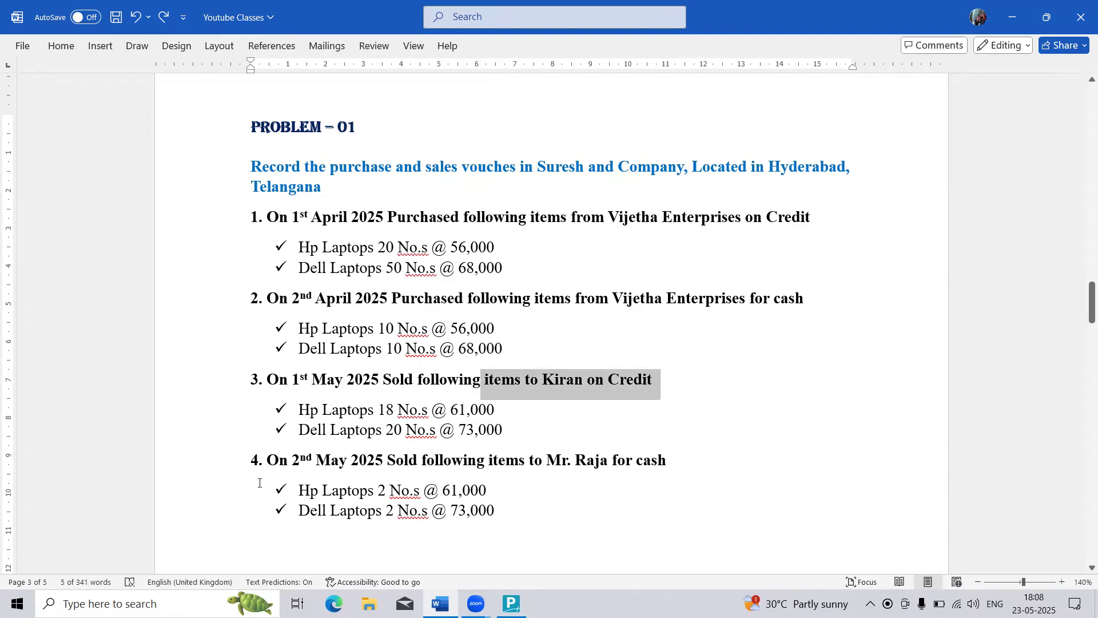
scroll(337, 444, up, 1)
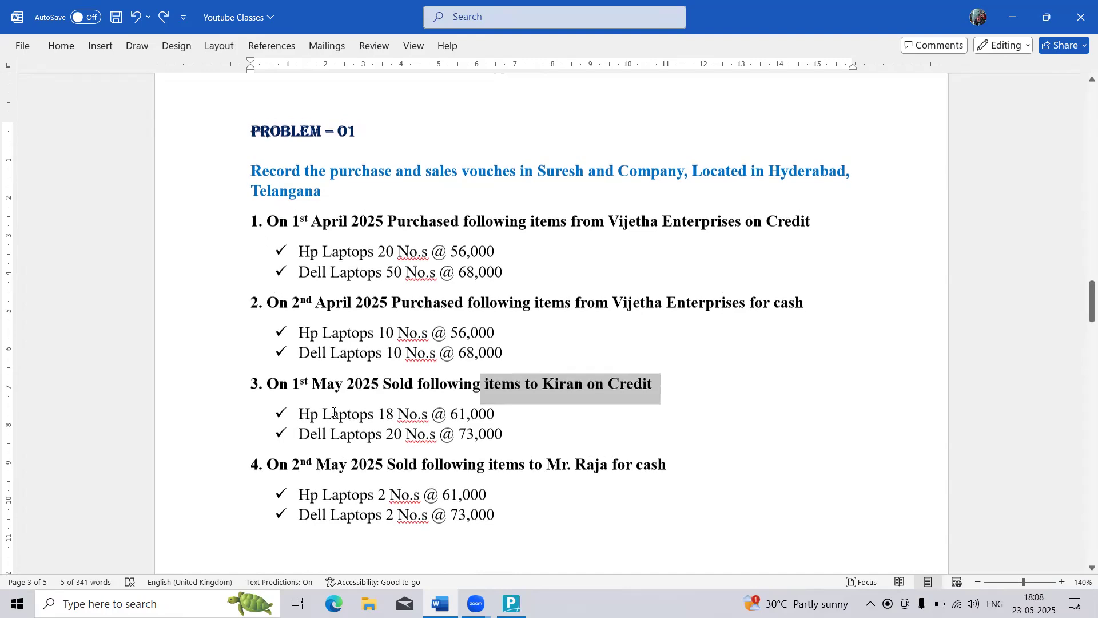
click(321, 357)
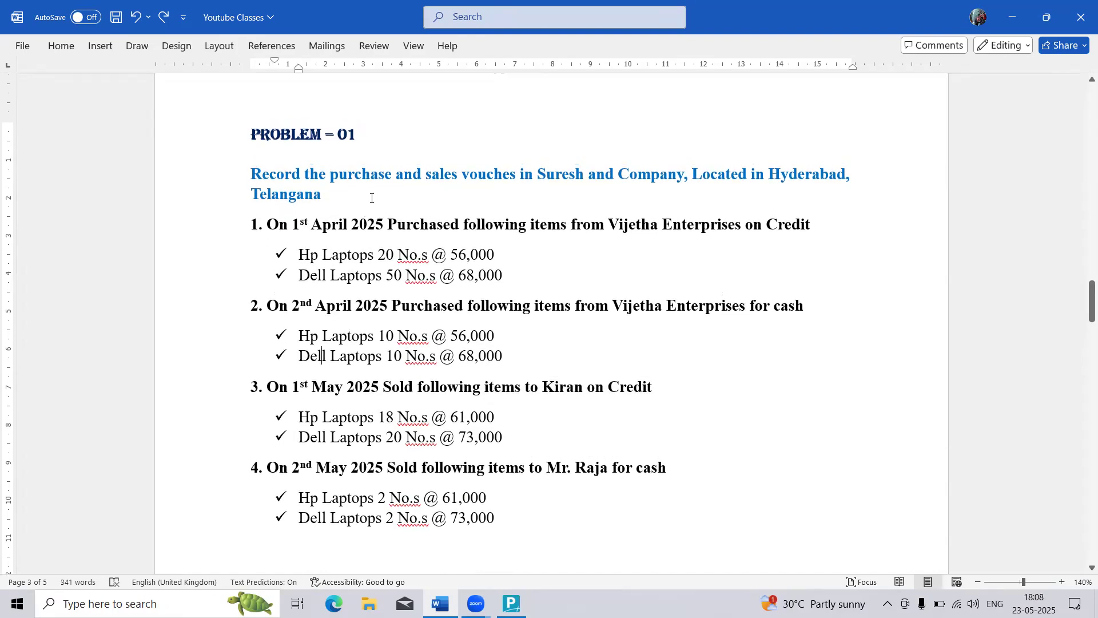
Step: Return to TallyPrime and open the form for creating a new company
key(alt+Tab)
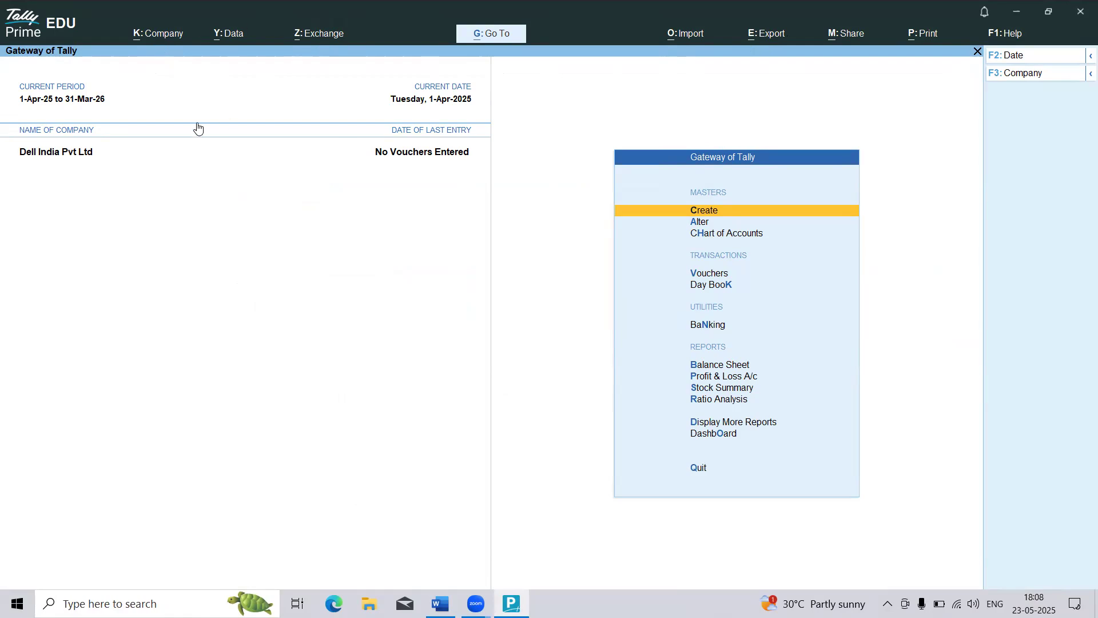
click(164, 39)
click(164, 39)
key(alt)
click(193, 42)
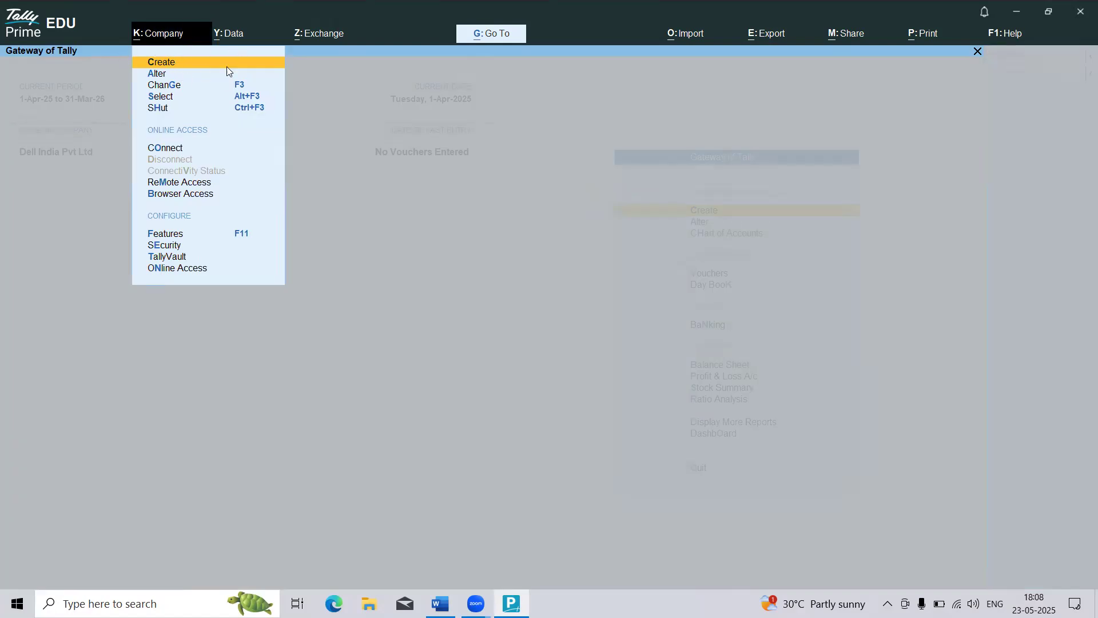
click(165, 65)
click(165, 64)
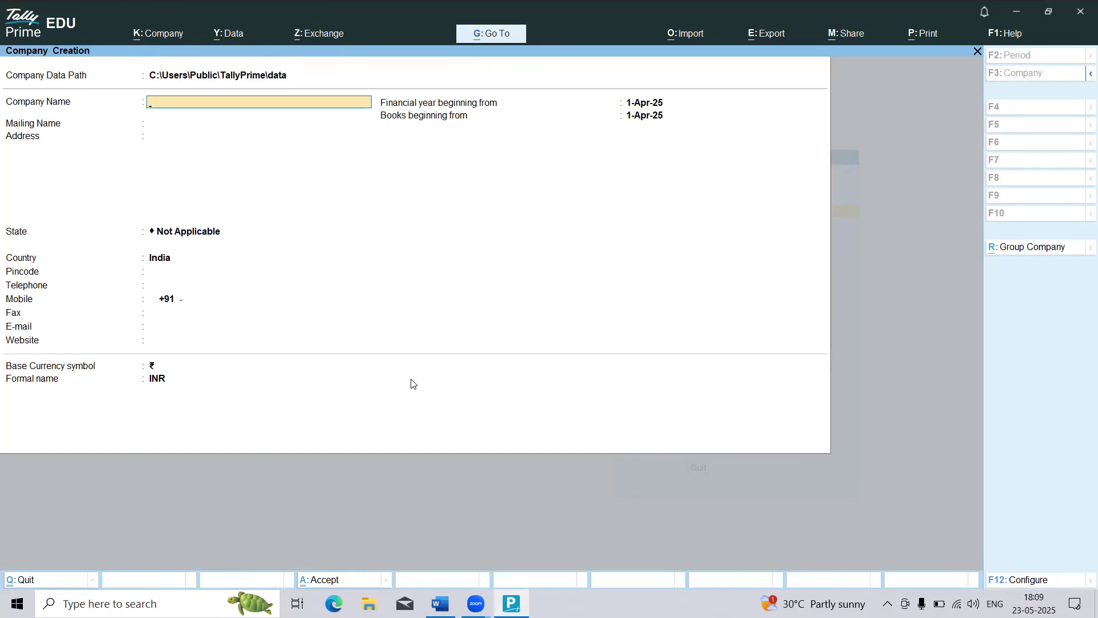
Step: Browse to C:\Users\Public\TallyPrime\data in File Explorer to examine the company data folder, and return to TallyPrime
click(369, 604)
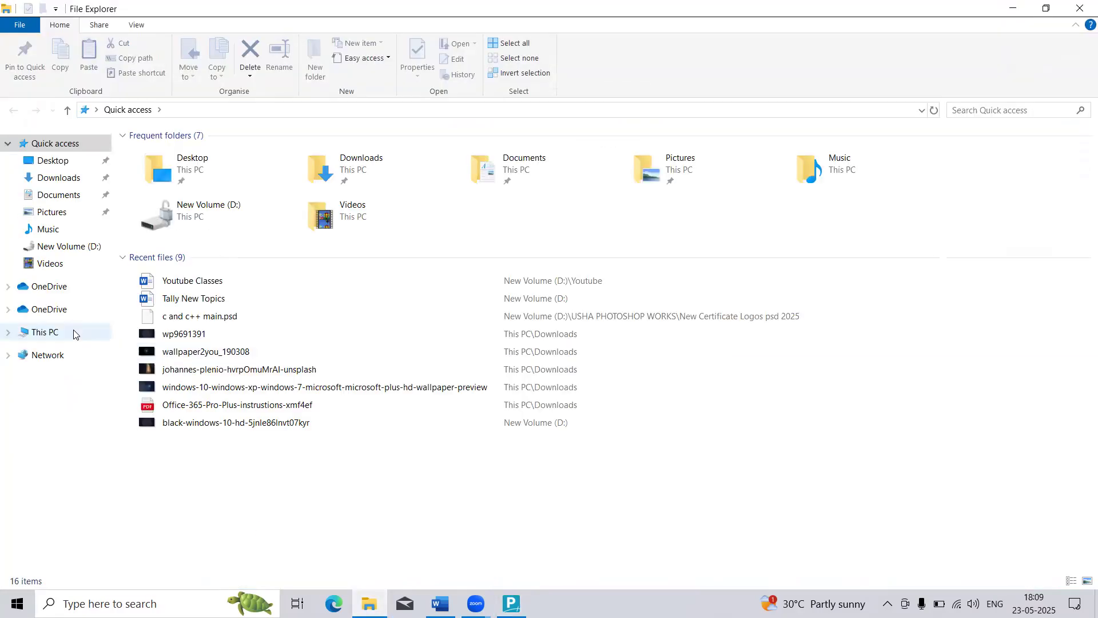
click(73, 331)
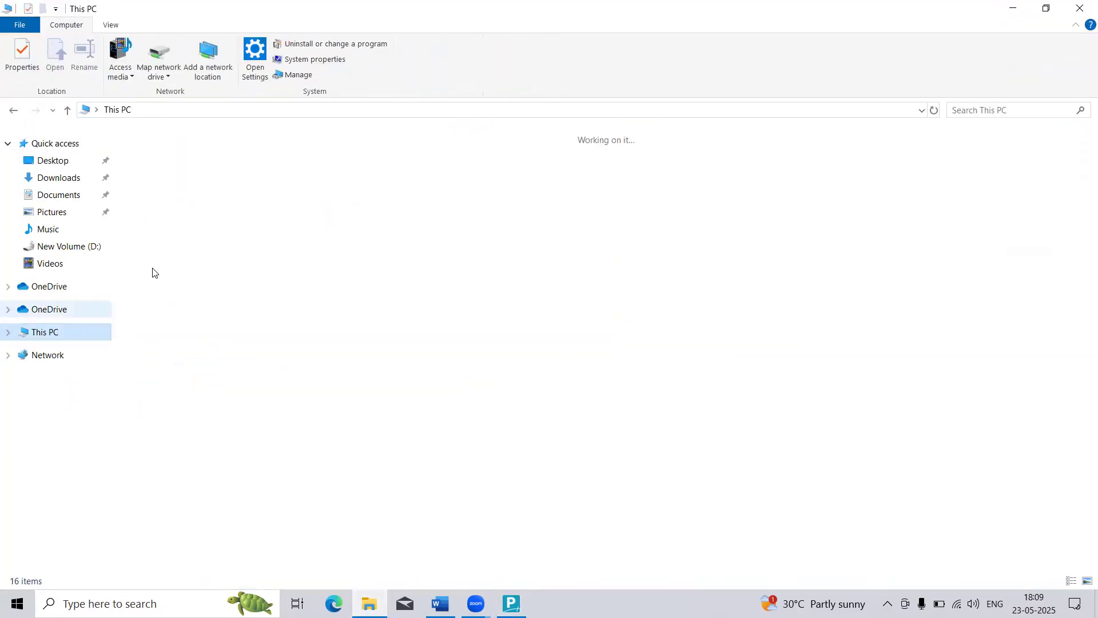
double_click(196, 267)
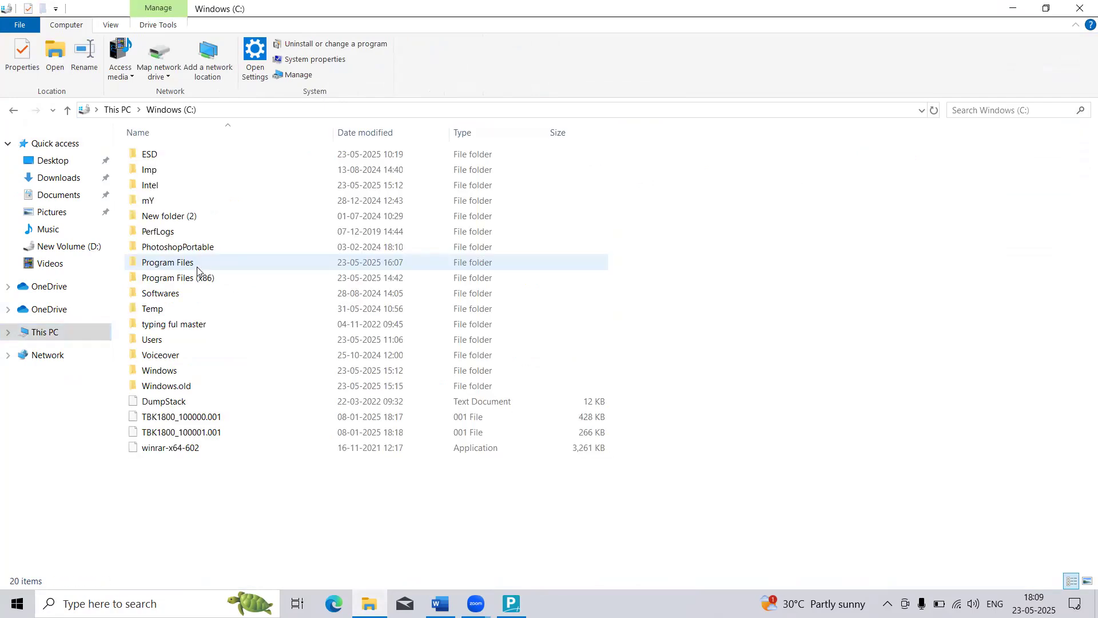
double_click(173, 340)
double_click(160, 157)
double_click(170, 232)
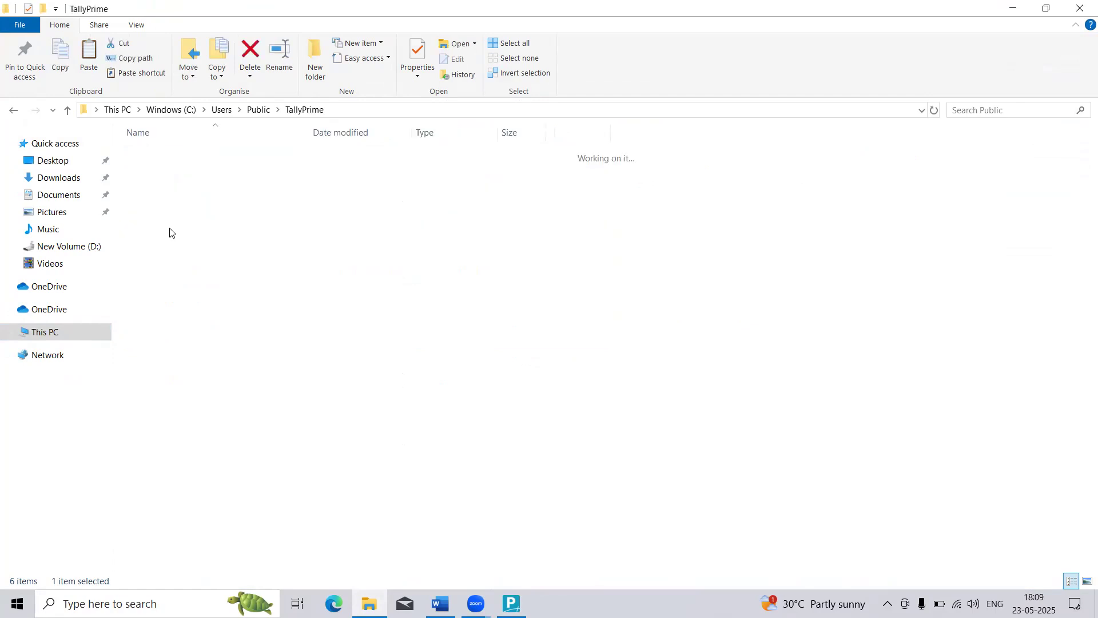
double_click(155, 155)
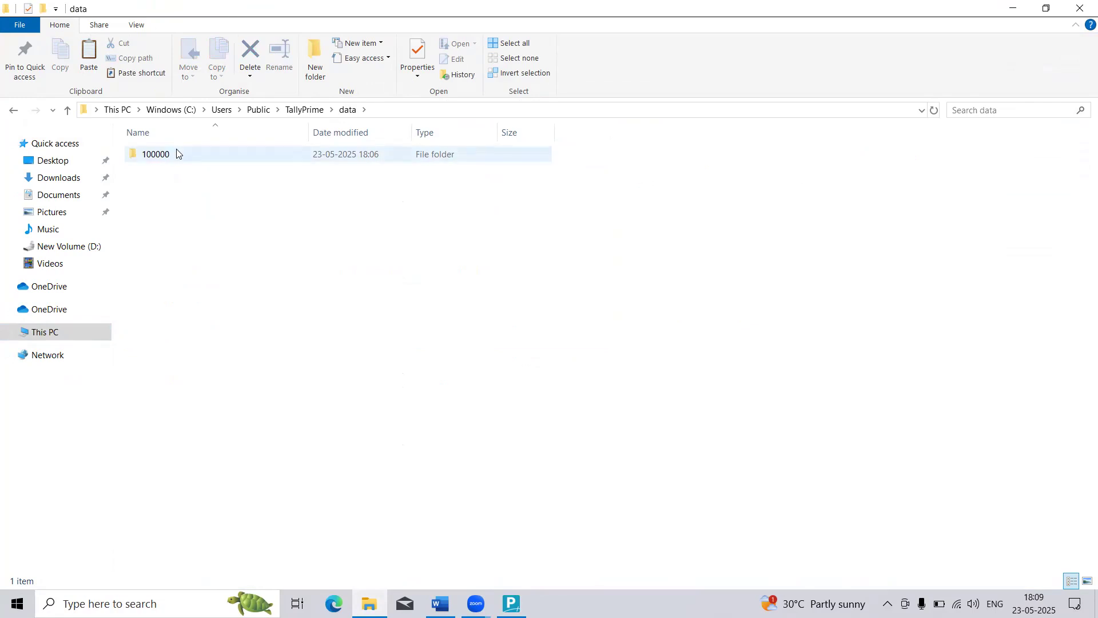
mouse_move(177, 153)
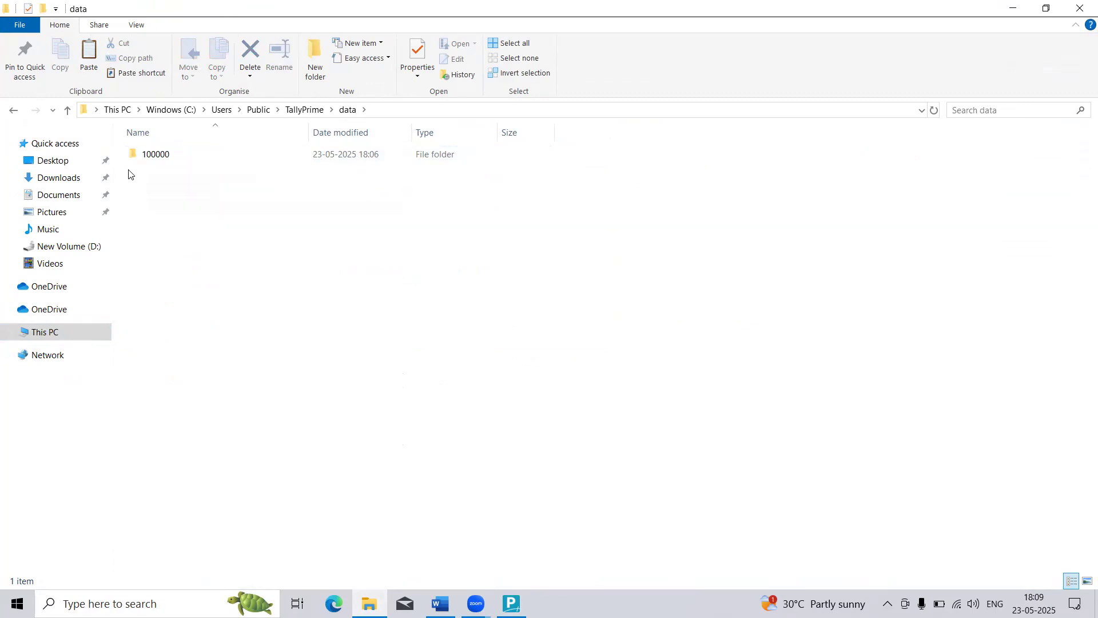
click(1013, 8)
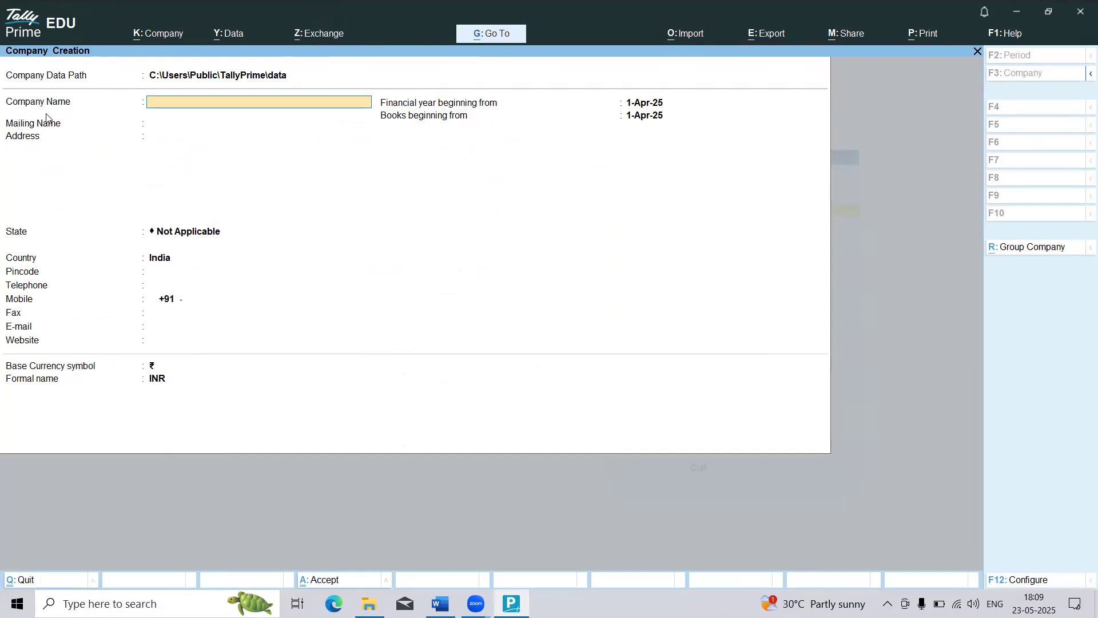
Step: Name the new company Dell India Pvt Ltd and keep the same mailing name
text(M)
key(BackSpace)
text(Dell India Pvt Ltd)
key(Return)
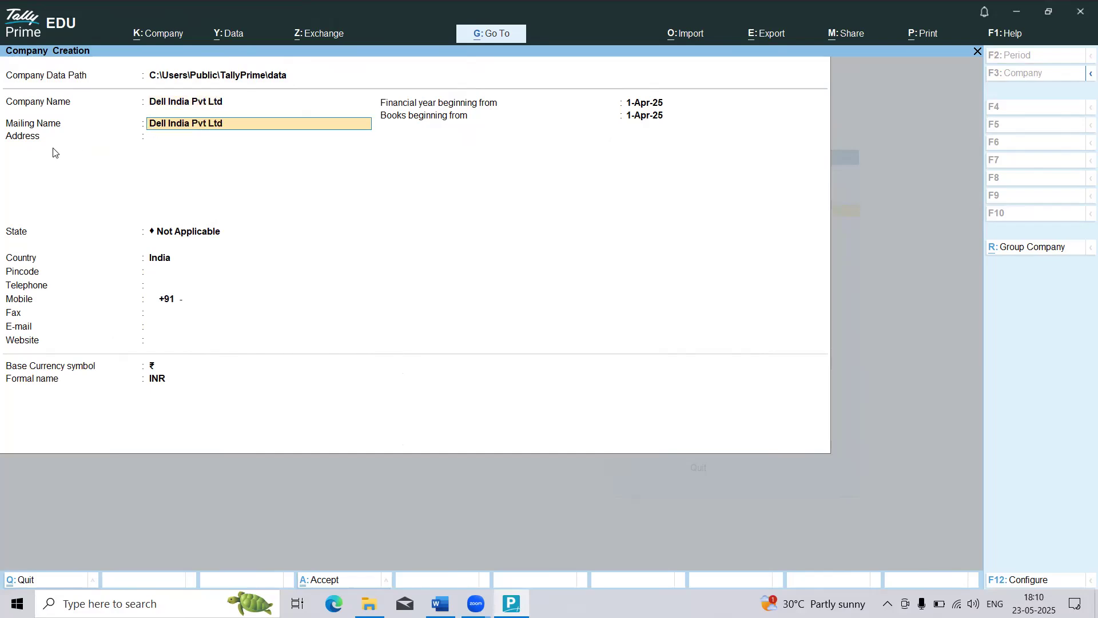
key(Return)
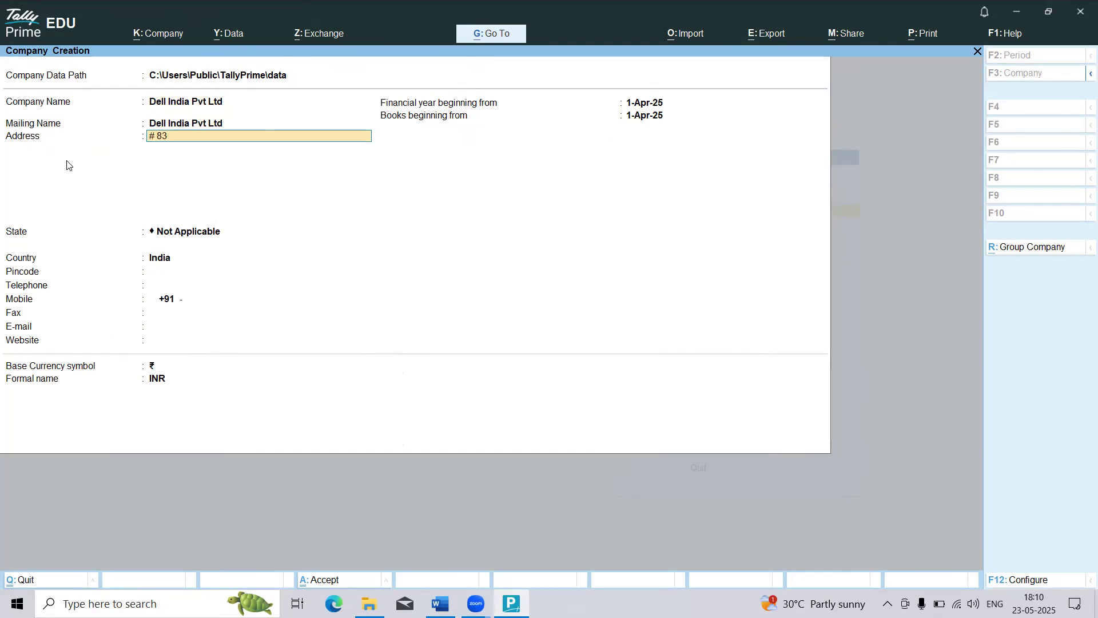
Step: Enter the company's two-line street address
key(Return)
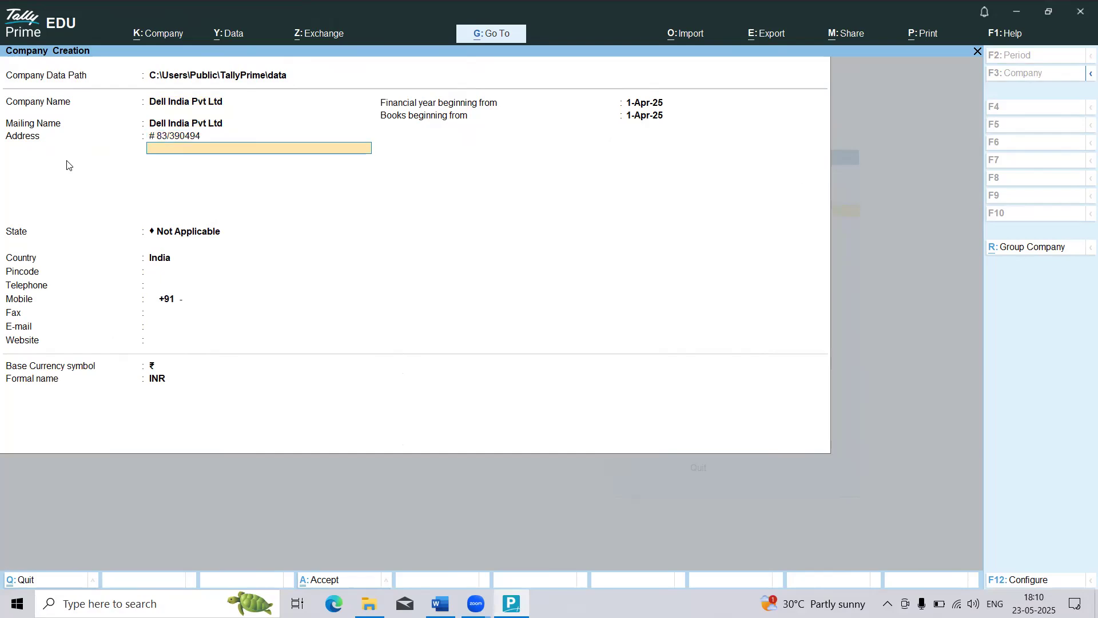
key(Return)
key(Return)
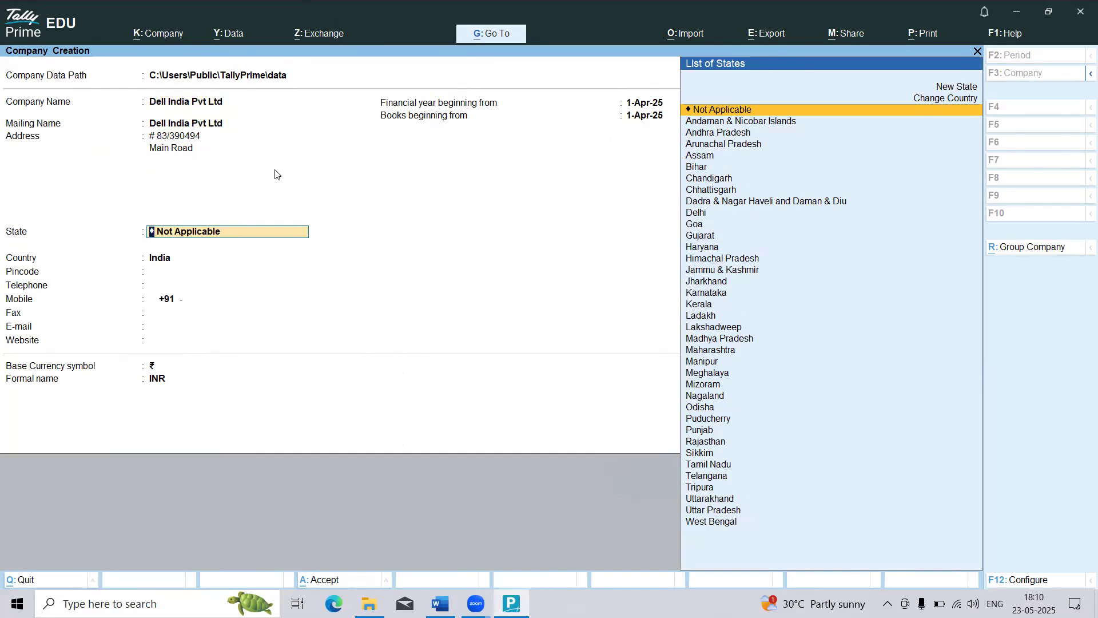
Step: Set the state to Telangana and enter the postal pincode, leaving the phone, fax, e-mail and website fields blank
text(Te)
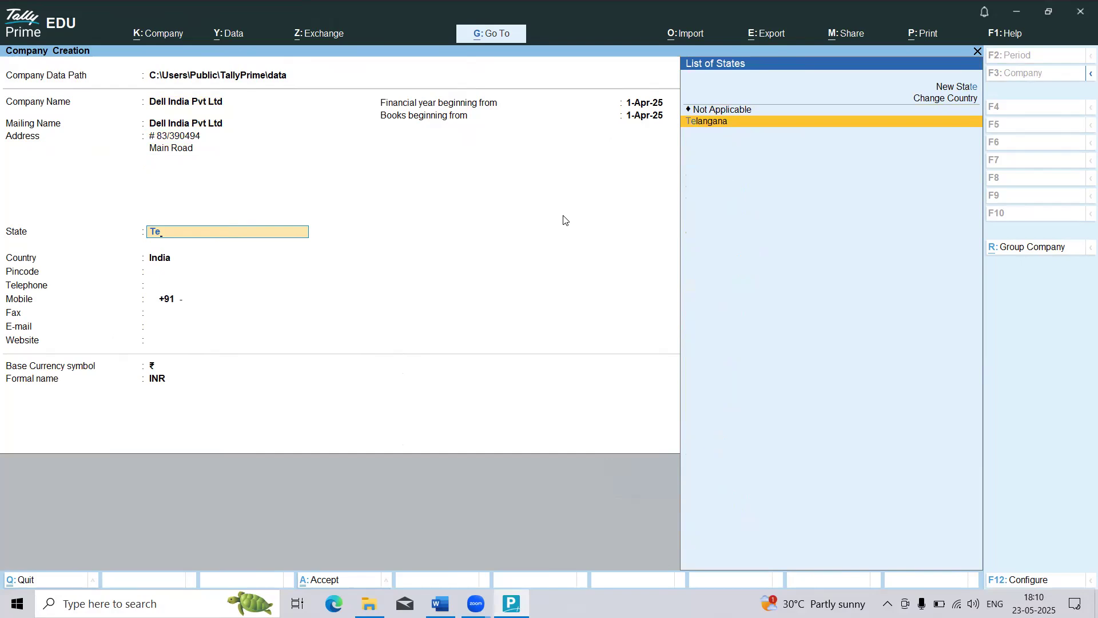
key(Return)
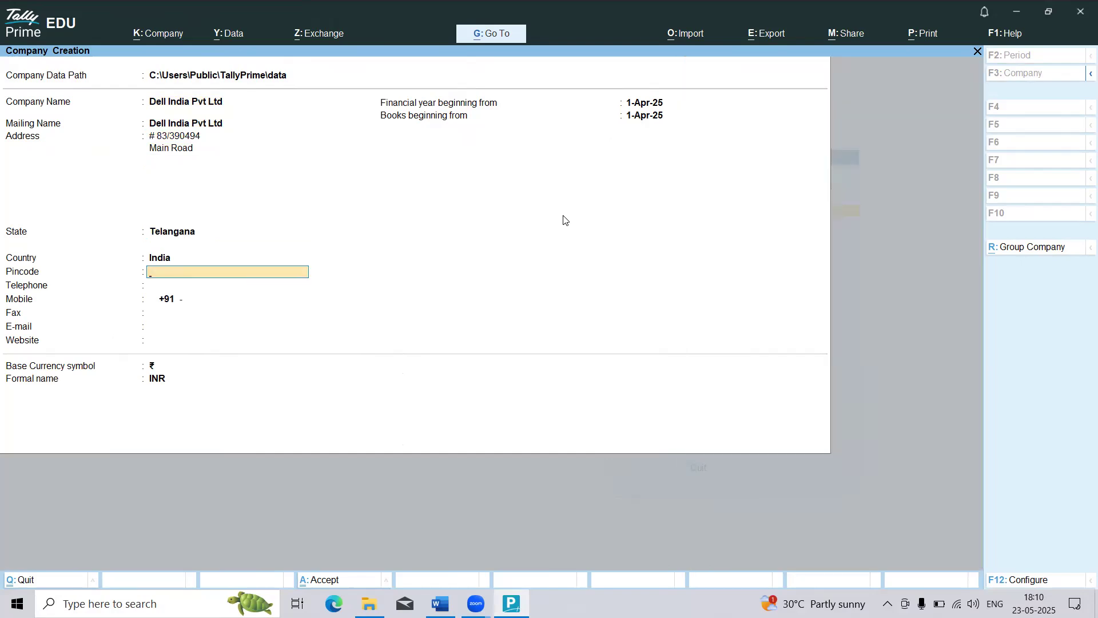
text(00060)
key(Return)
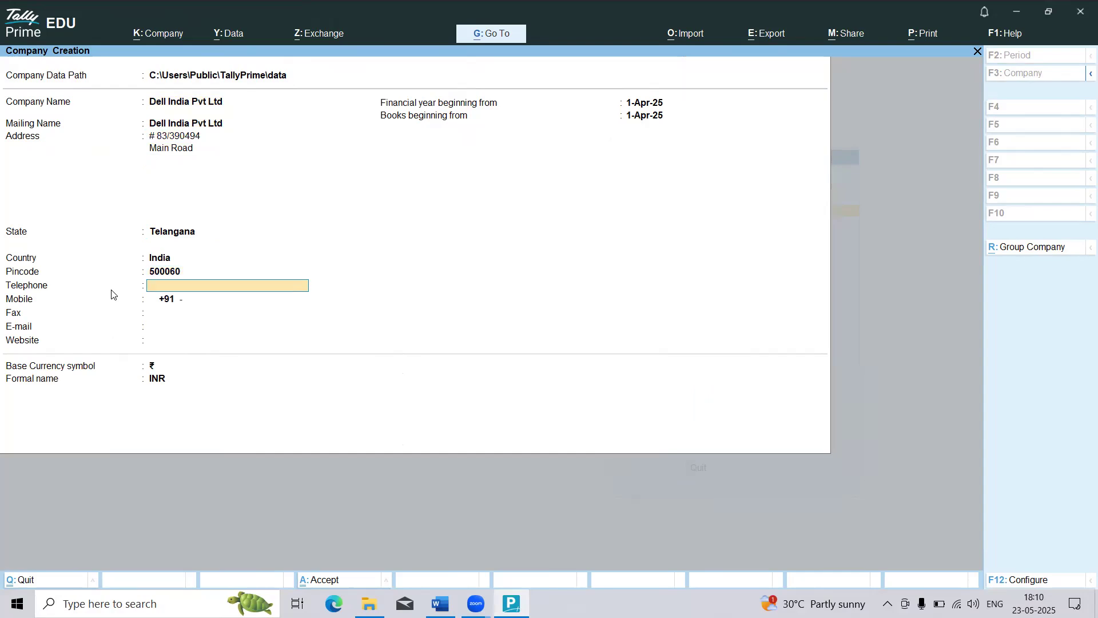
key(Return)
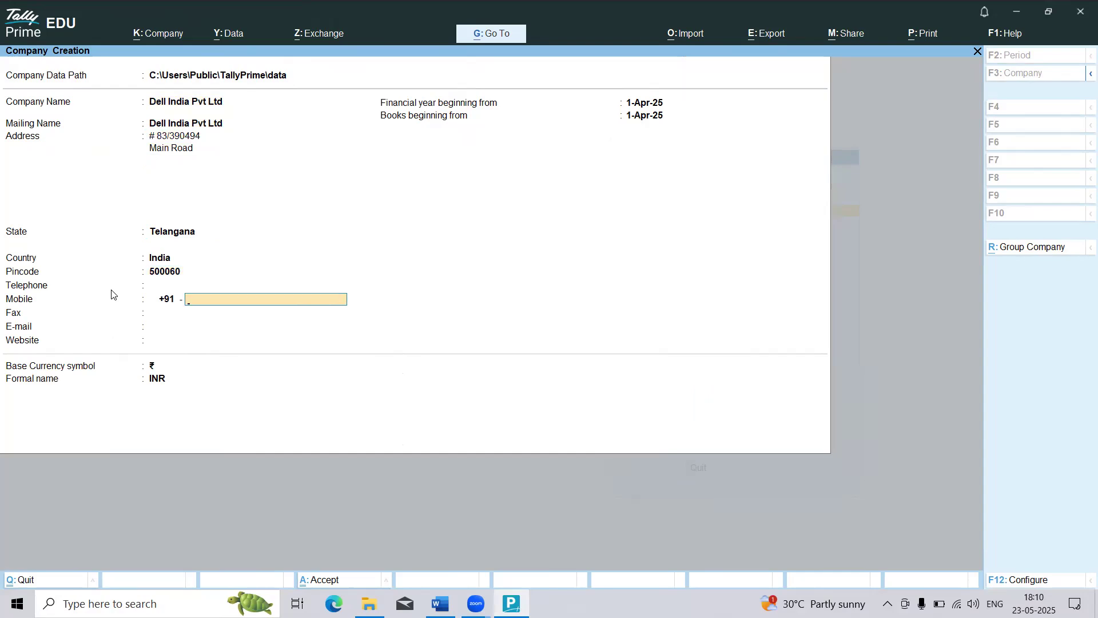
key(Return)
key(Return)
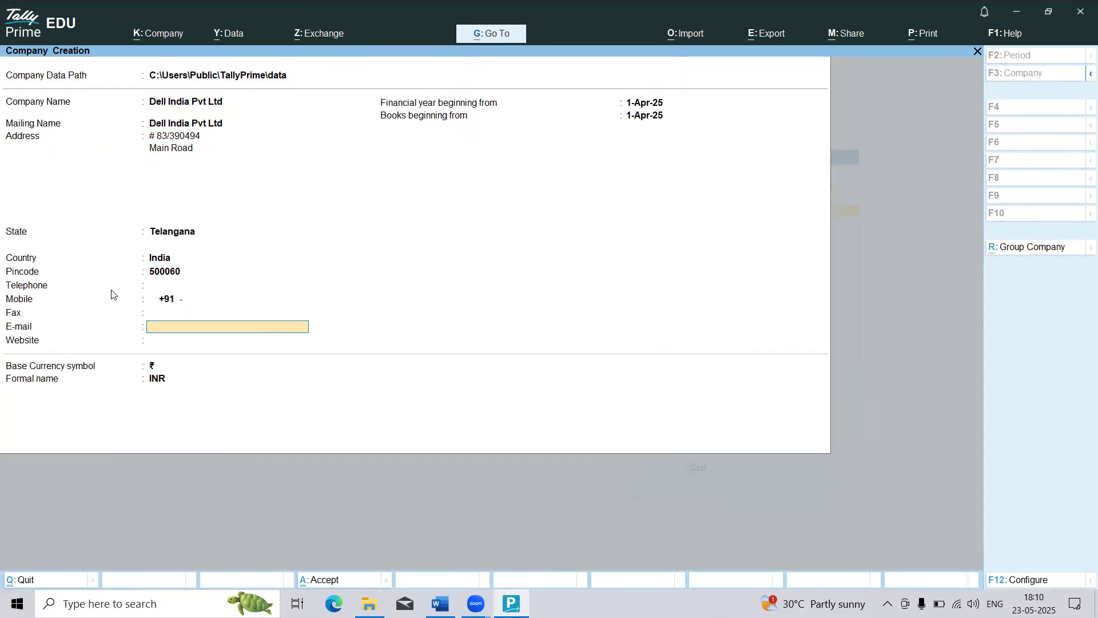
key(Return)
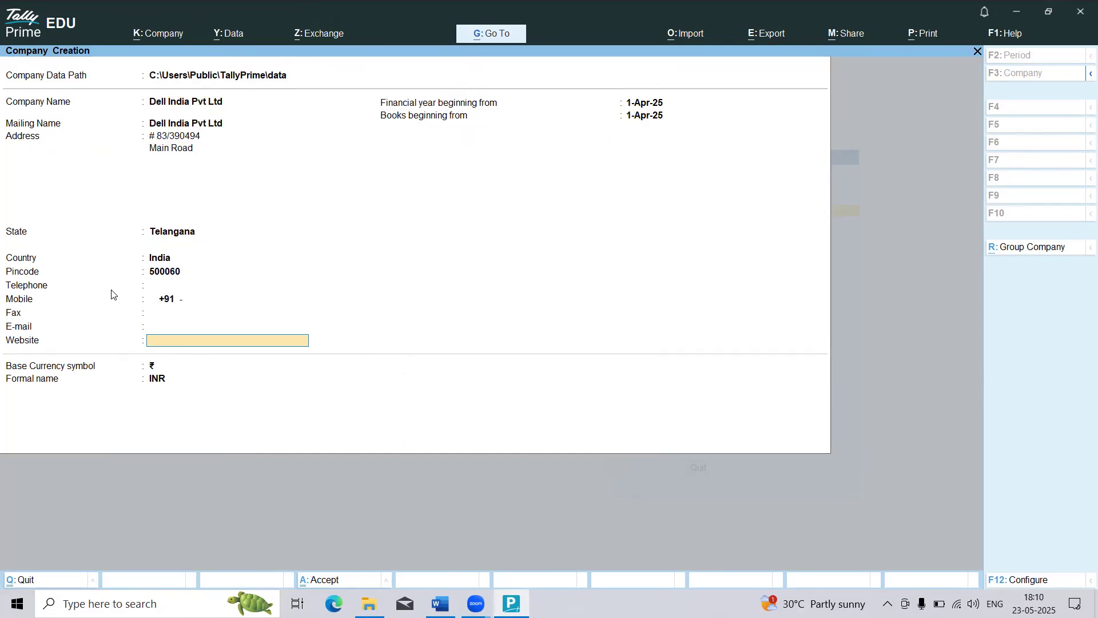
key(Return)
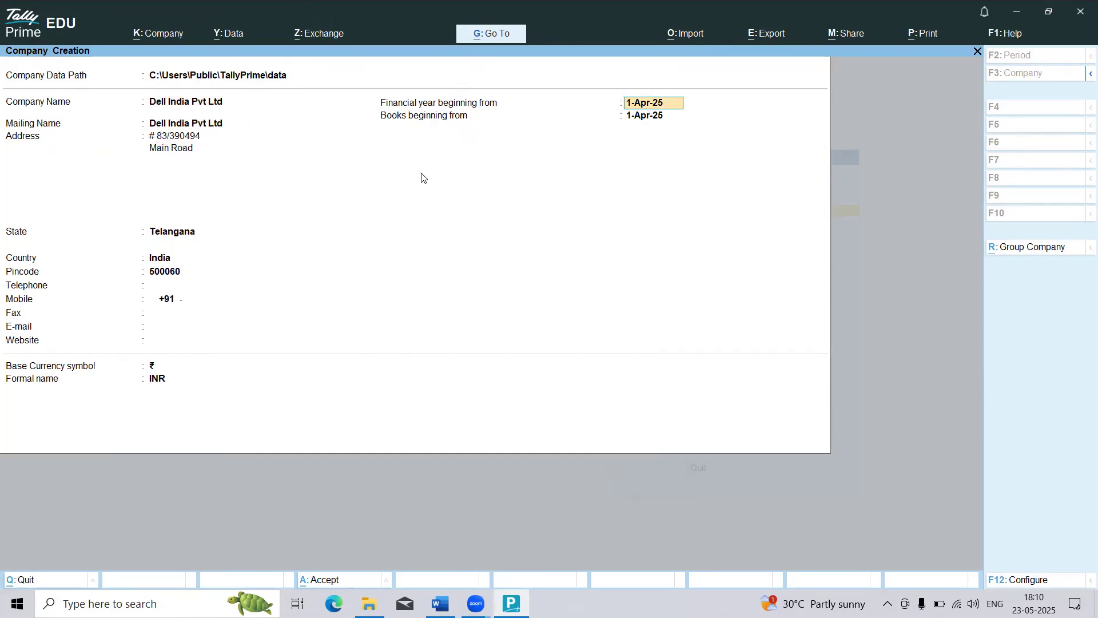
Step: Keep 1-Apr-25 for the financial year and books start dates and the INR currency, and try to save the company
click(620, 119)
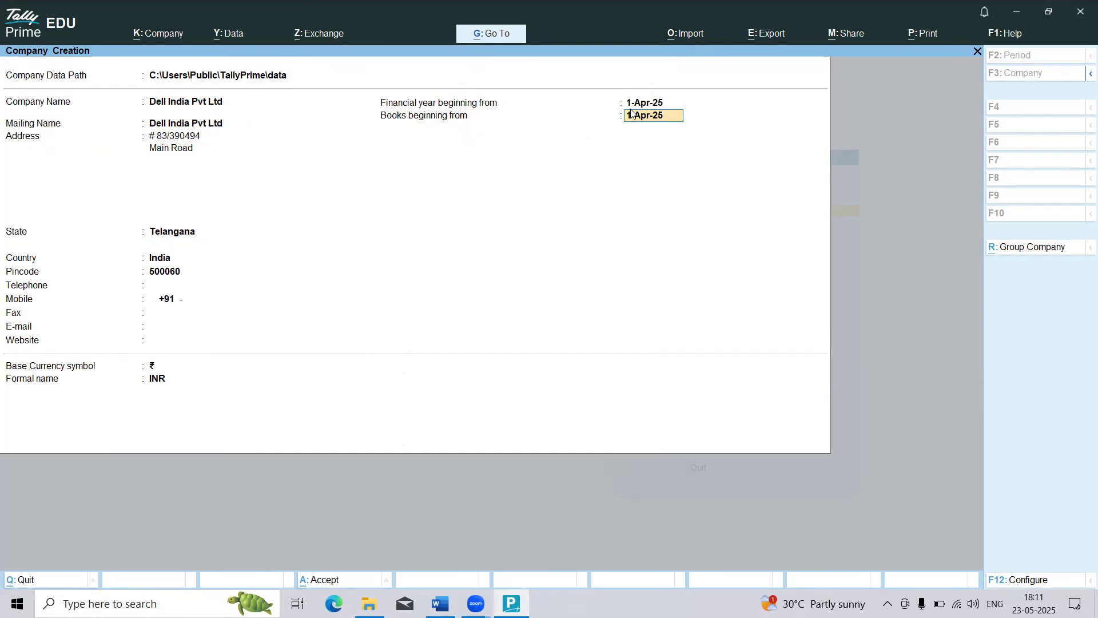
click(630, 106)
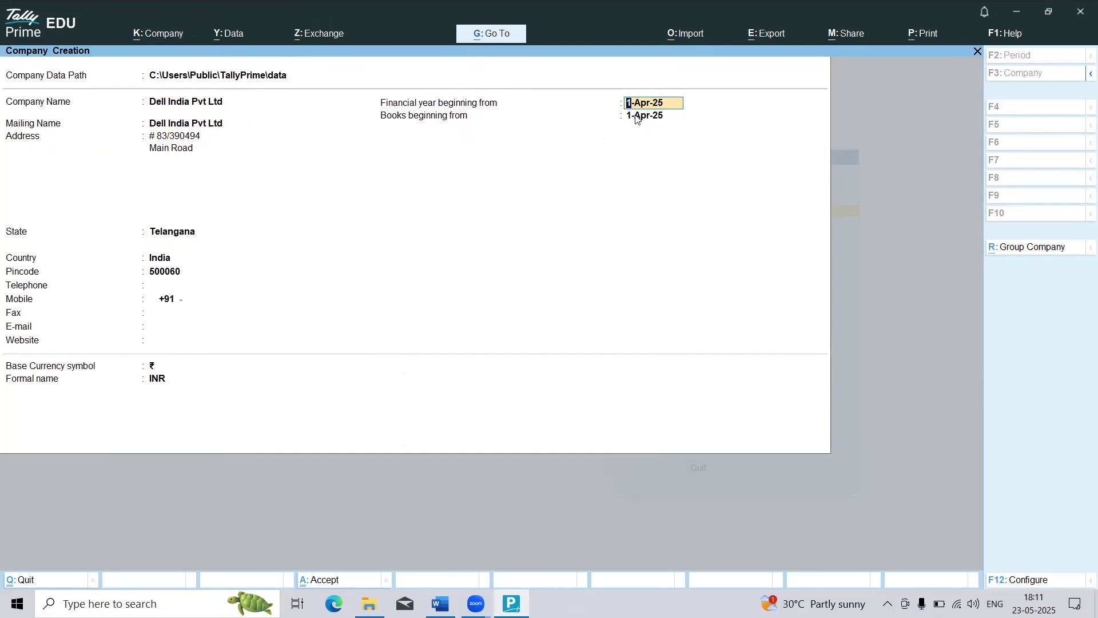
click(636, 117)
key(Return)
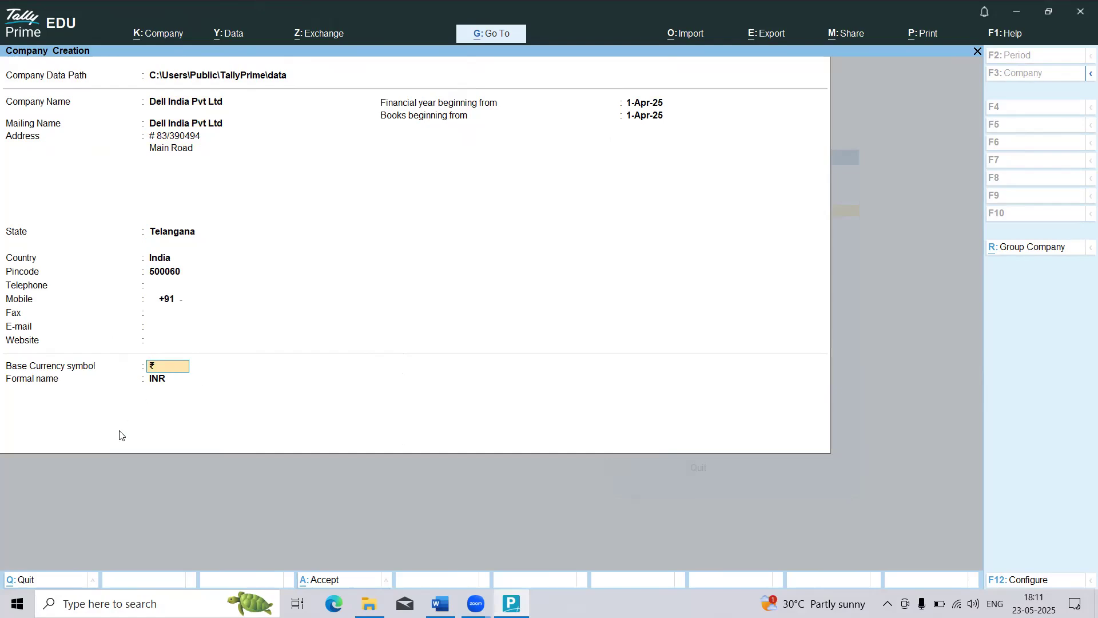
key(Return)
key(Return)
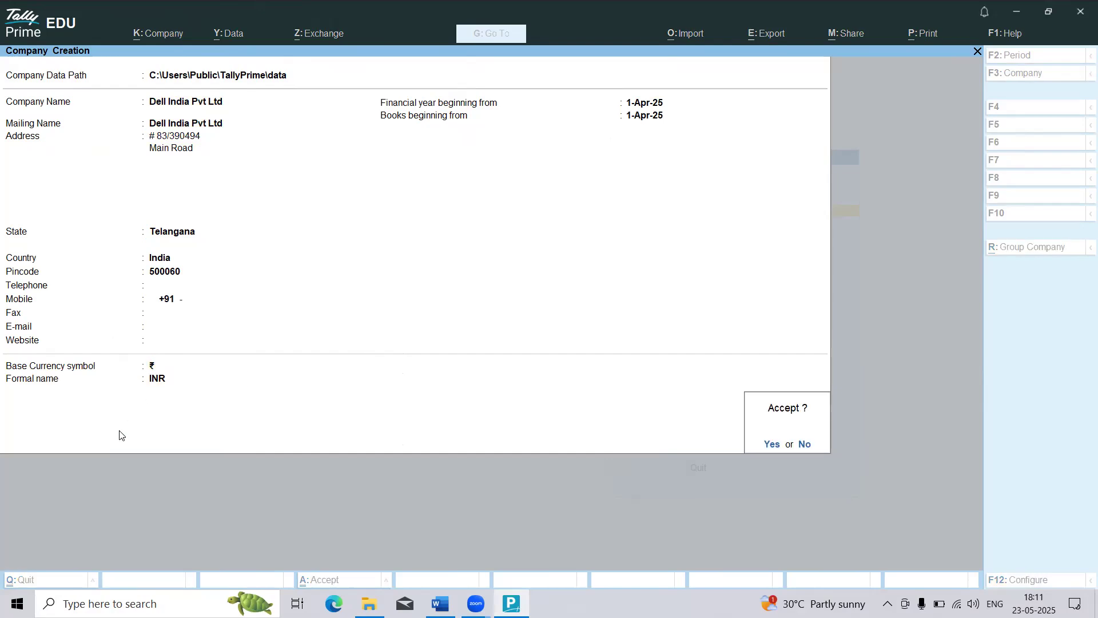
key(Return)
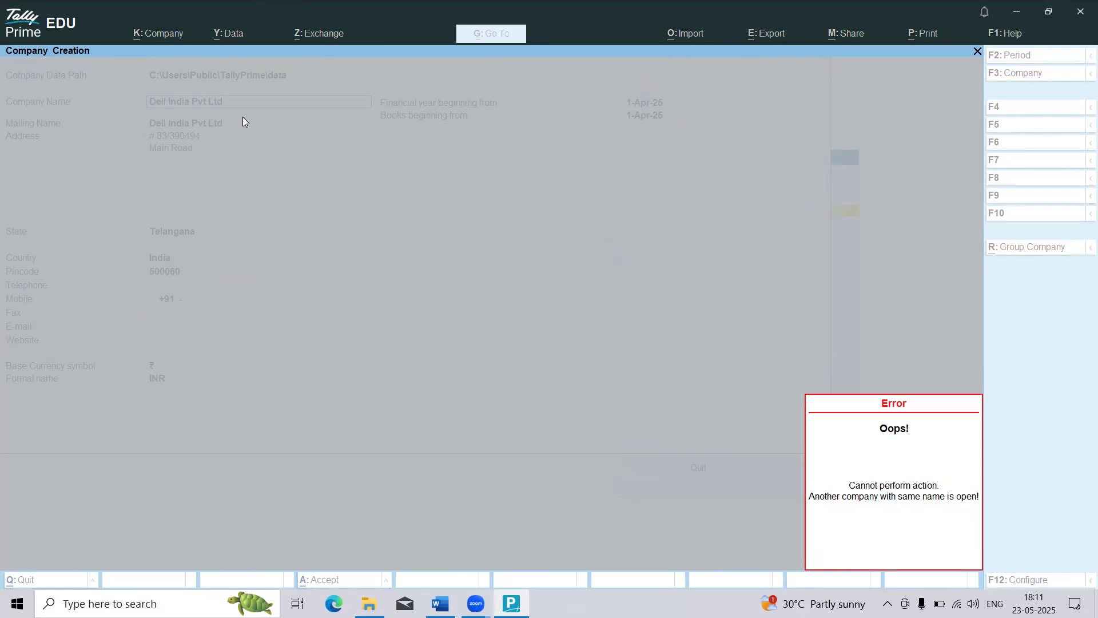
Step: Dismiss the error, change the company name and mailing name to Dell India Pvt Ltd 1, and save the company
key(Escape)
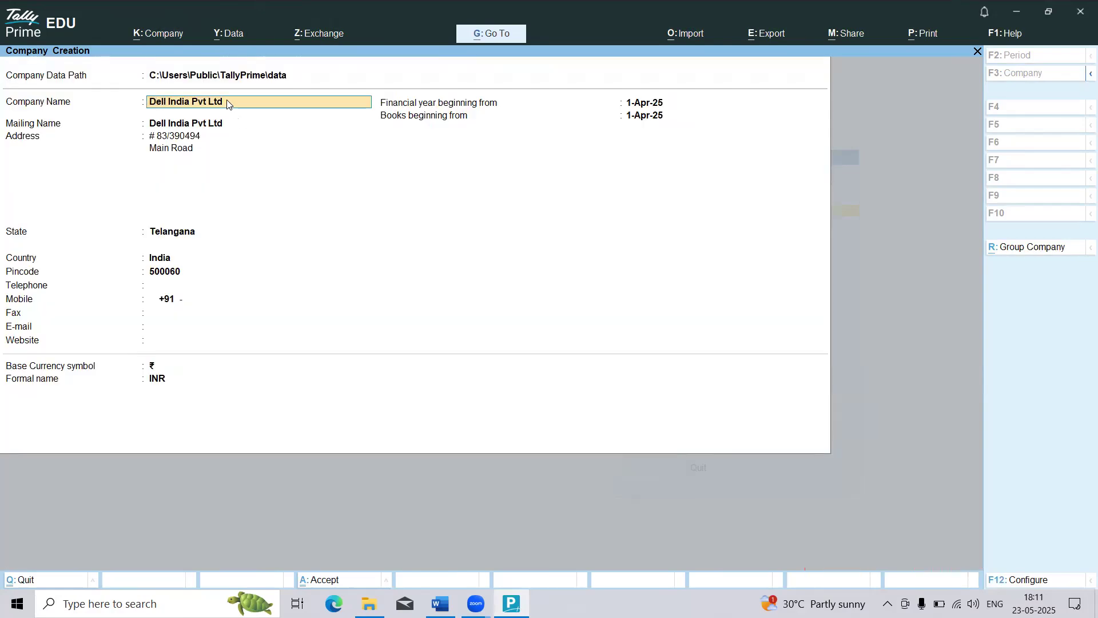
key(Return)
key(Return)
key(Return)
key(Return)
key(Return)
key(Return)
key(Return)
key(Return)
key(Return)
key(Return)
key(Return)
key(Return)
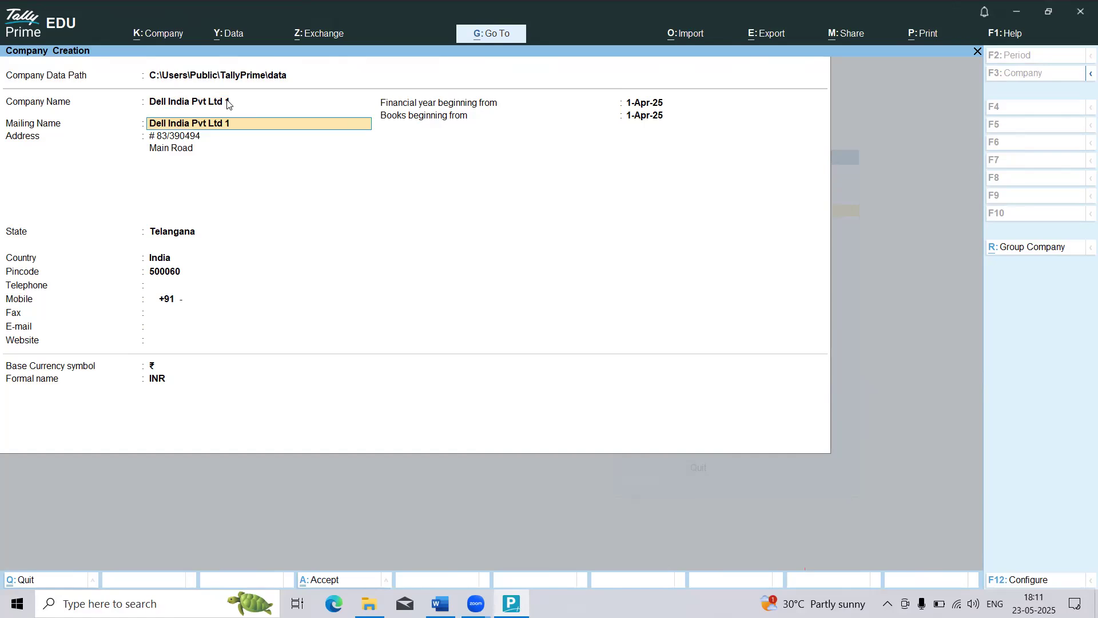
key(Return)
key(Return)
key(Return)
key(Return)
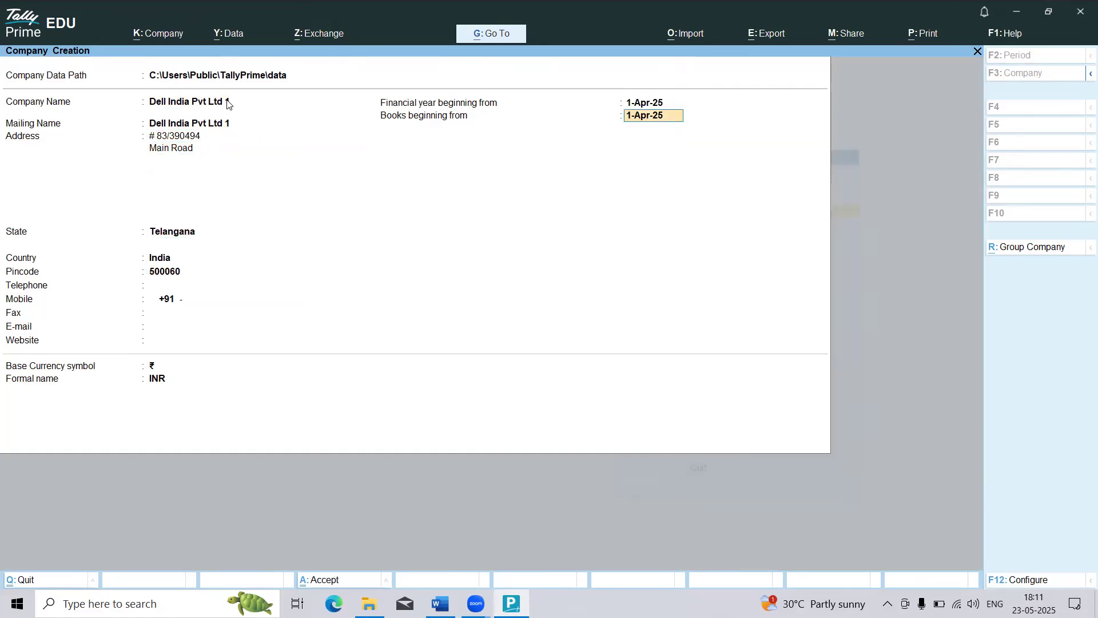
key(Return)
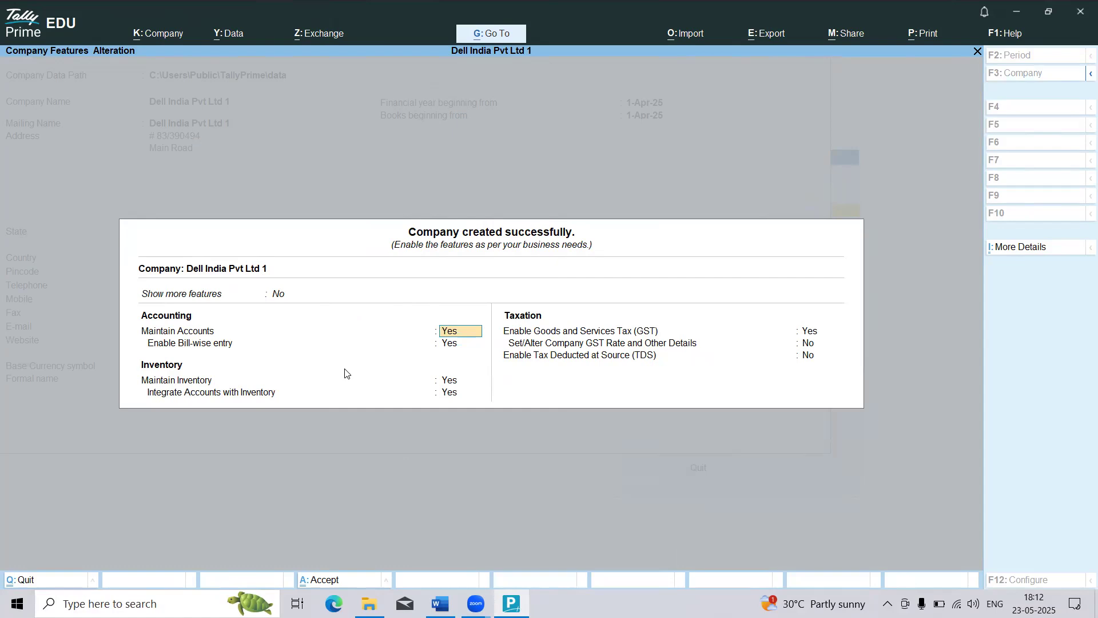
Step: Set both Show more features and Show all features to Yes for the new company and accept the feature settings
key(Up)
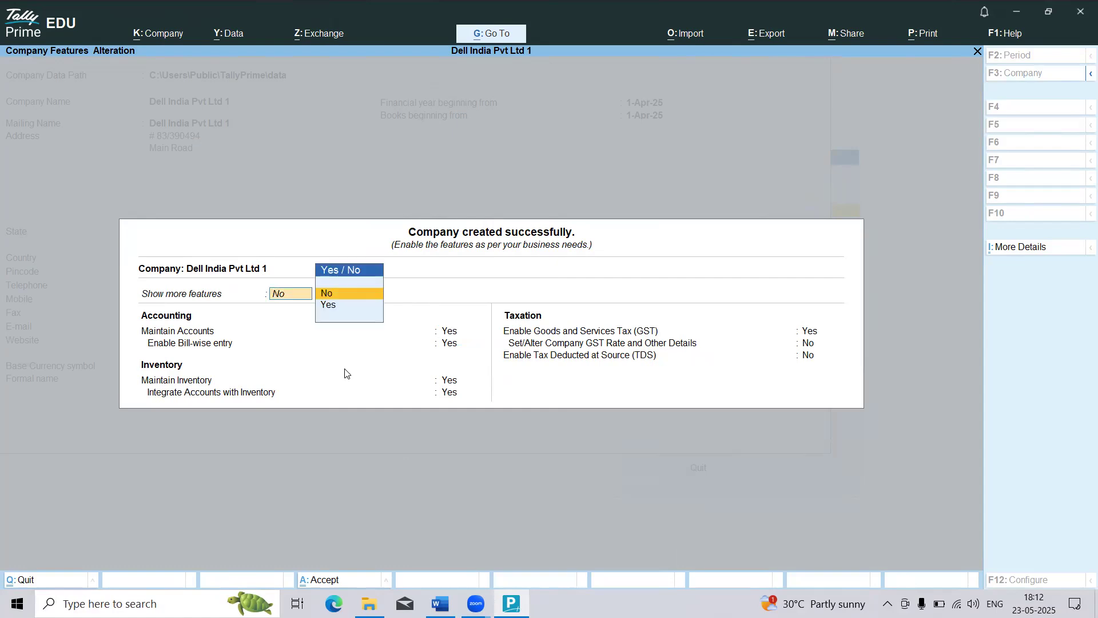
key(Down)
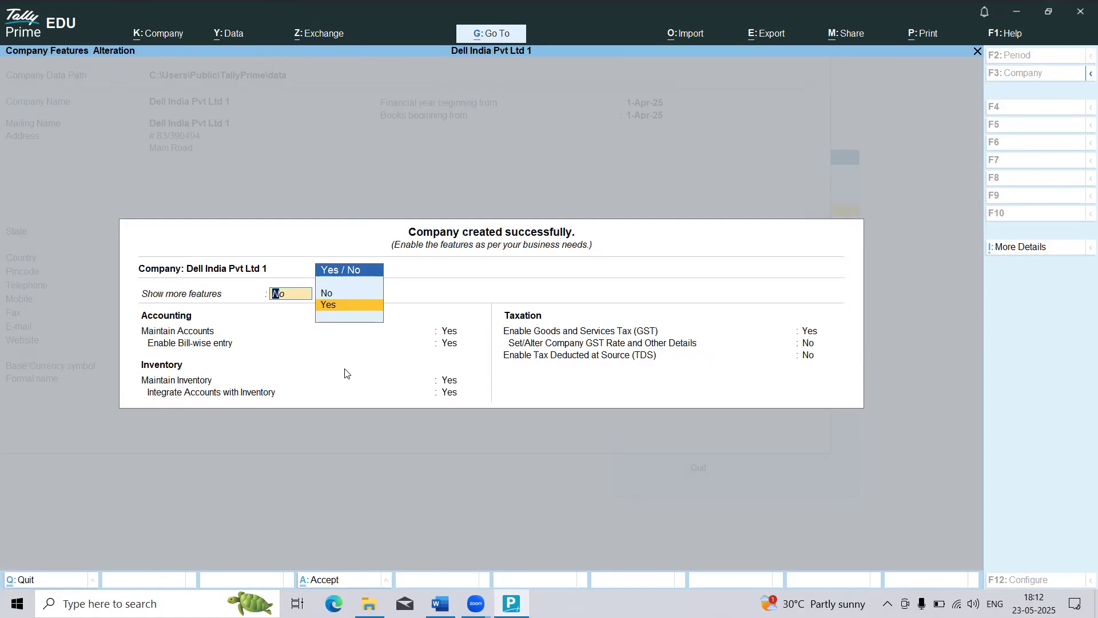
key(Return)
key(Up)
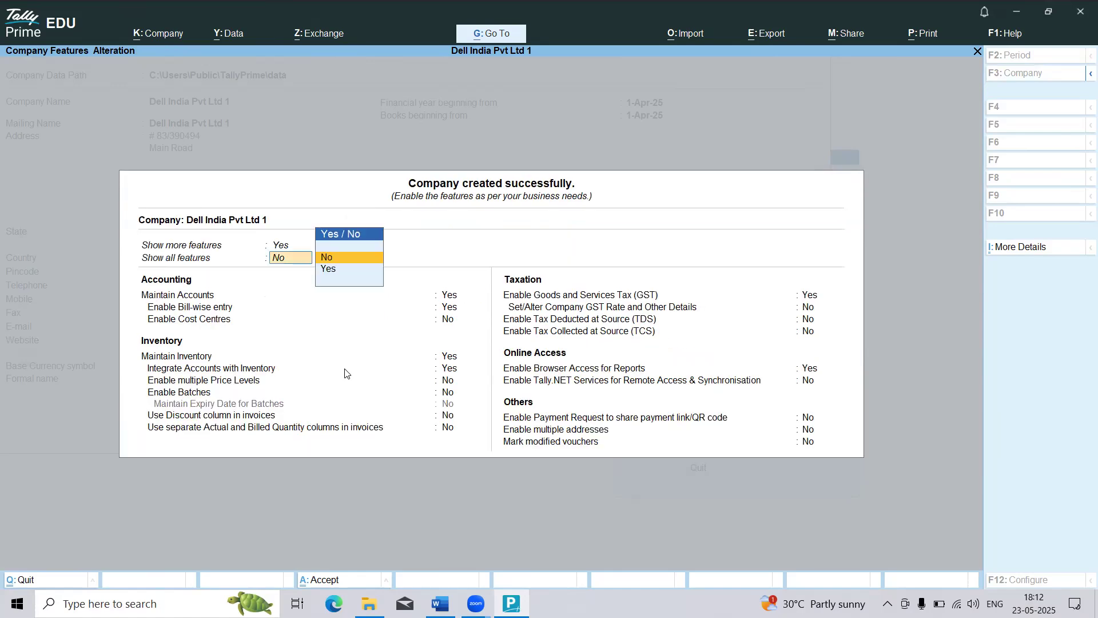
key(Down)
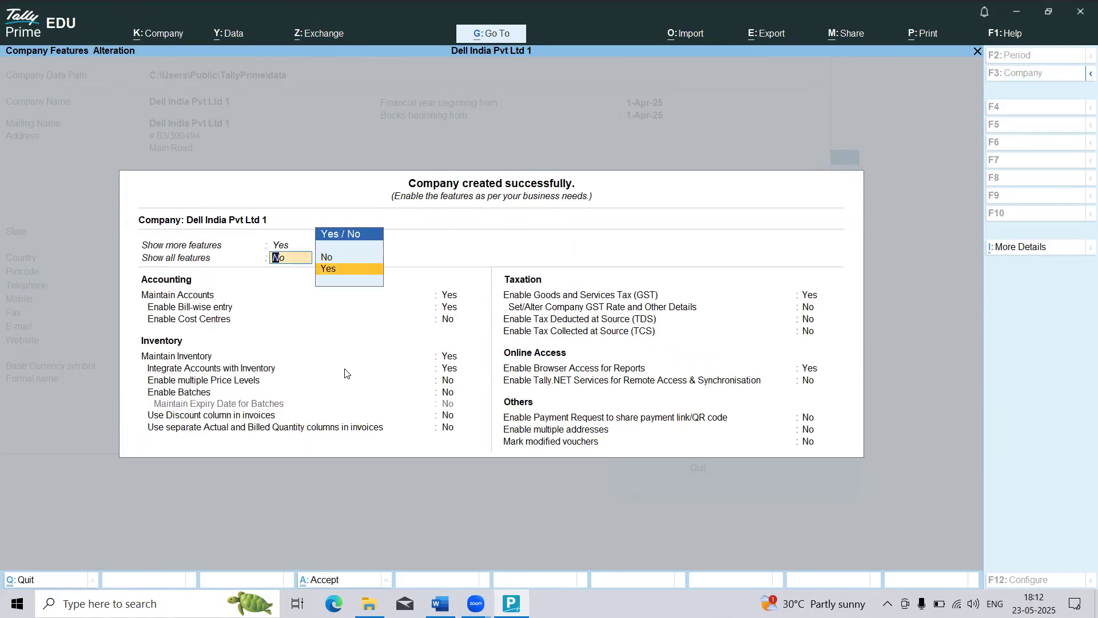
key(Return)
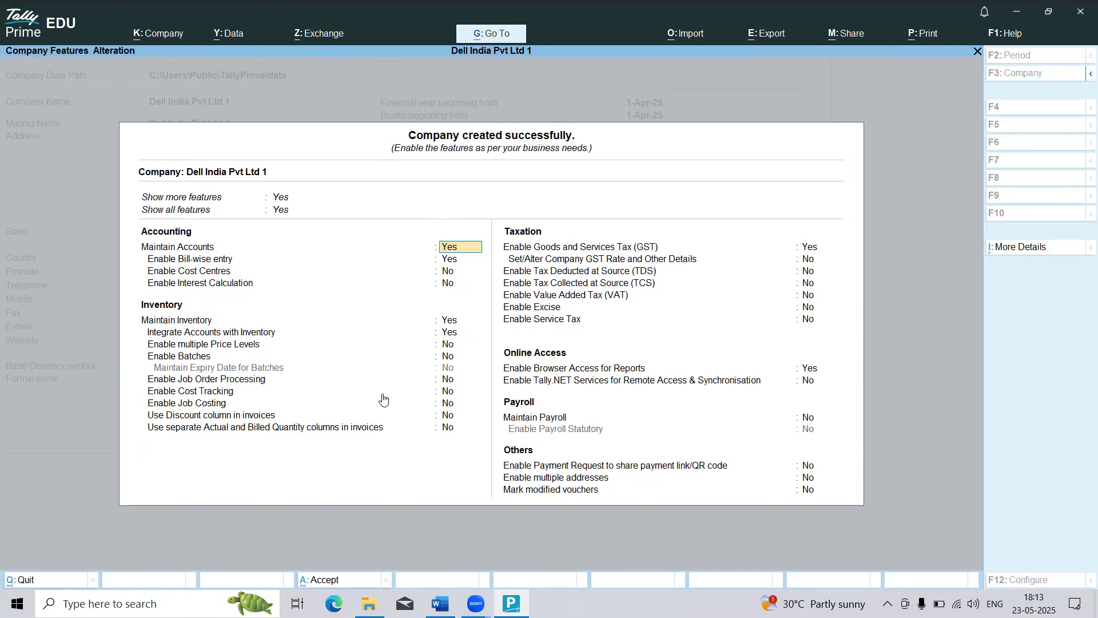
key(ctrl)
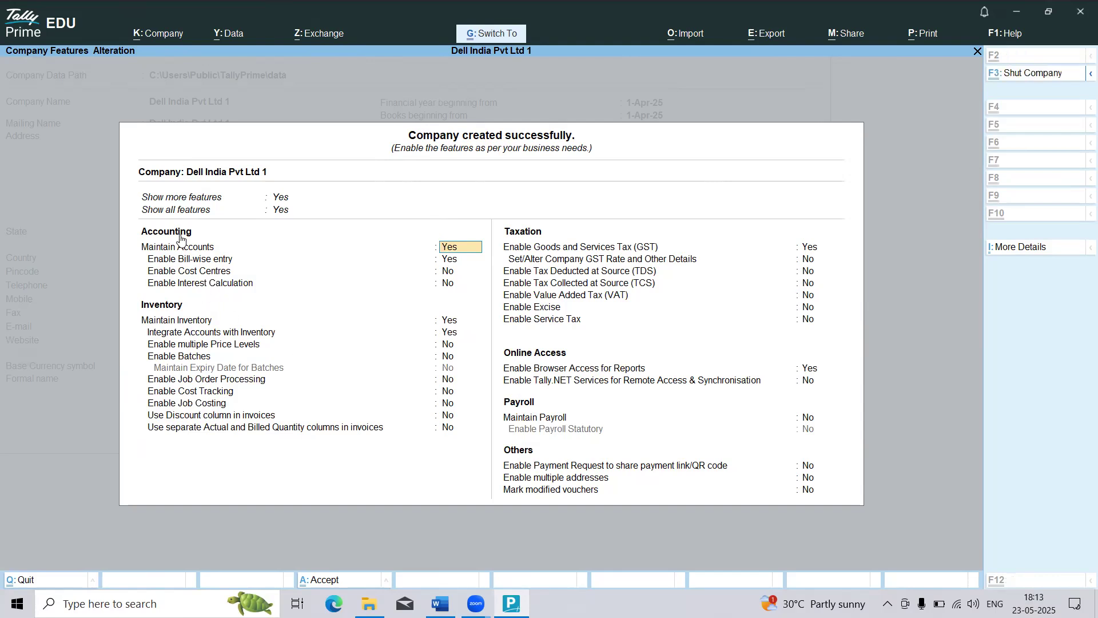
key(ctrl+a)
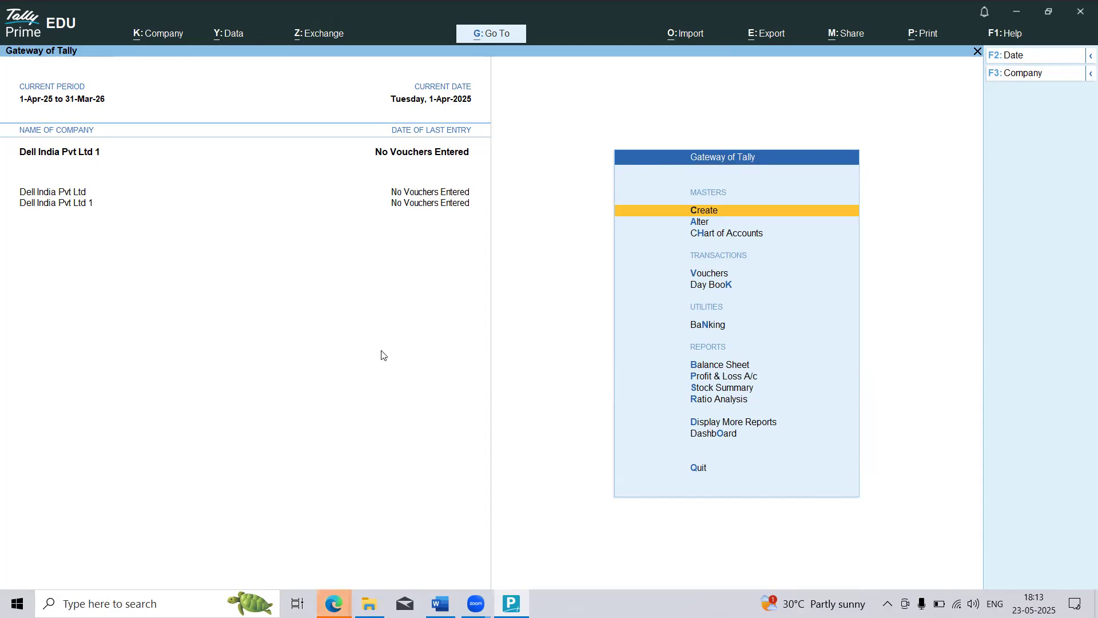
Step: Open the company features of Dell India Pvt Ltd 1, set Enable Bill-wise entry to No and save
key(F11)
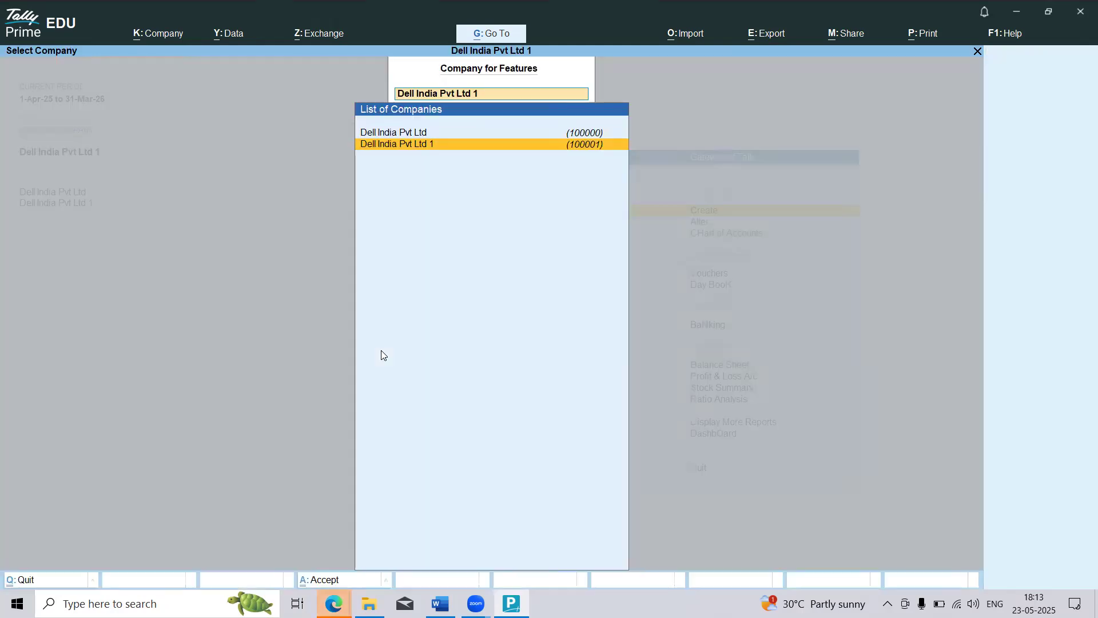
key(Return)
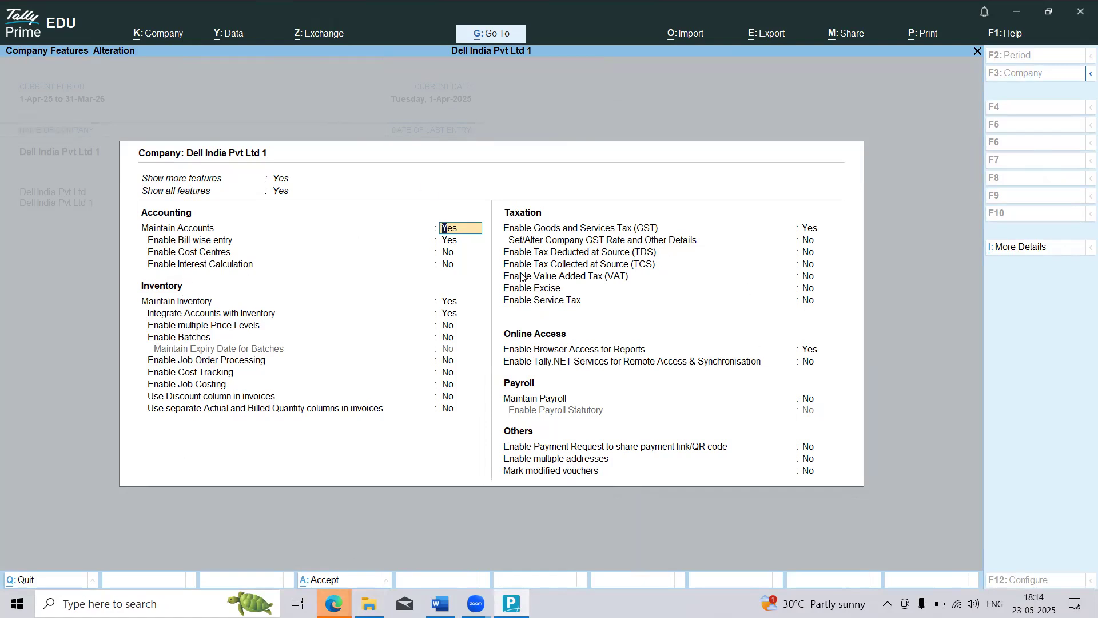
key(Return)
key(Return)
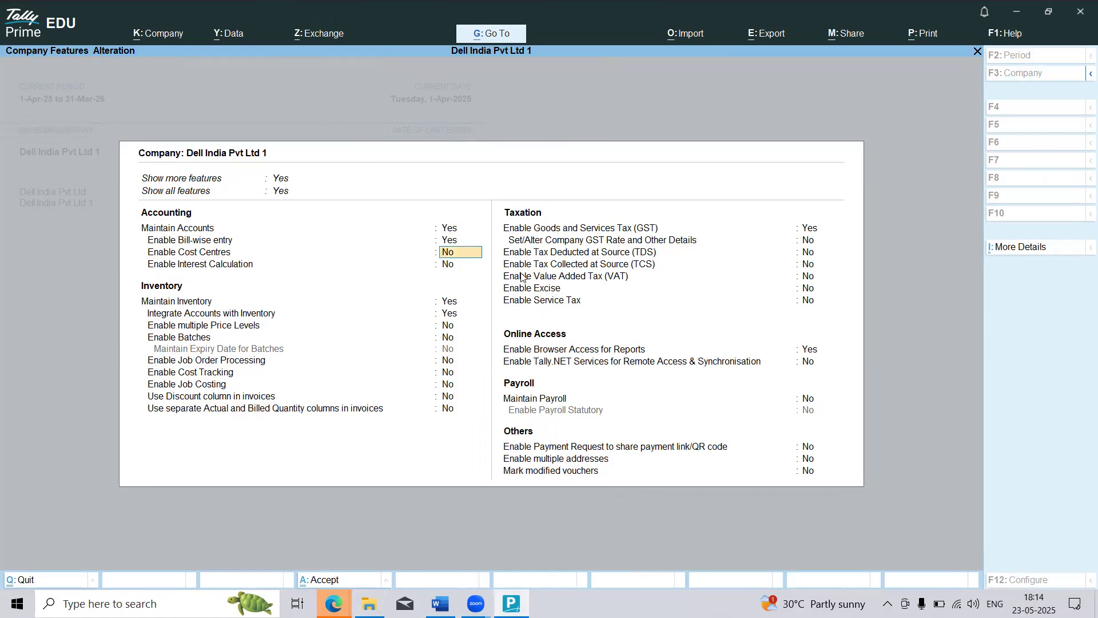
key(Up)
text(n)
key(F3)
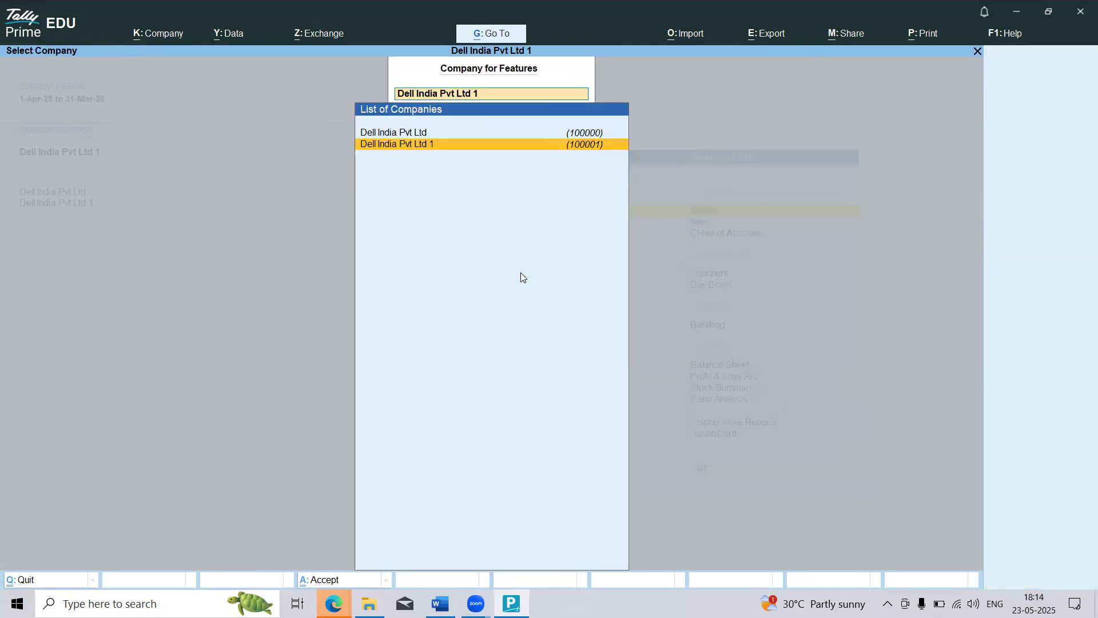
key(Escape)
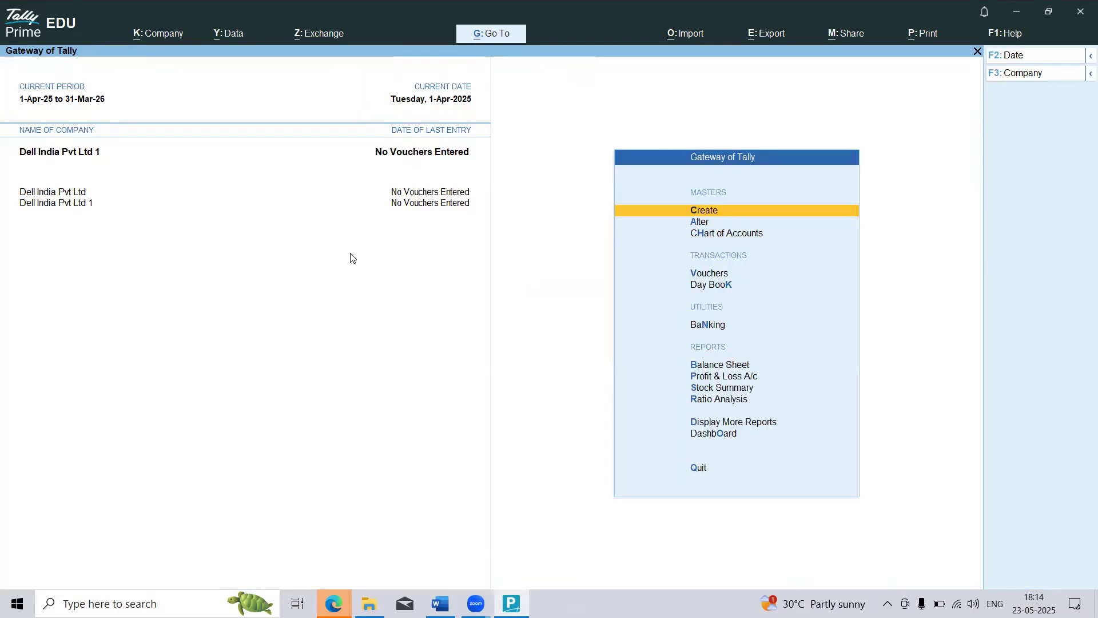
Step: Reopen the company features of Dell India Pvt Ltd 1 for review and accept them without changes
click(157, 35)
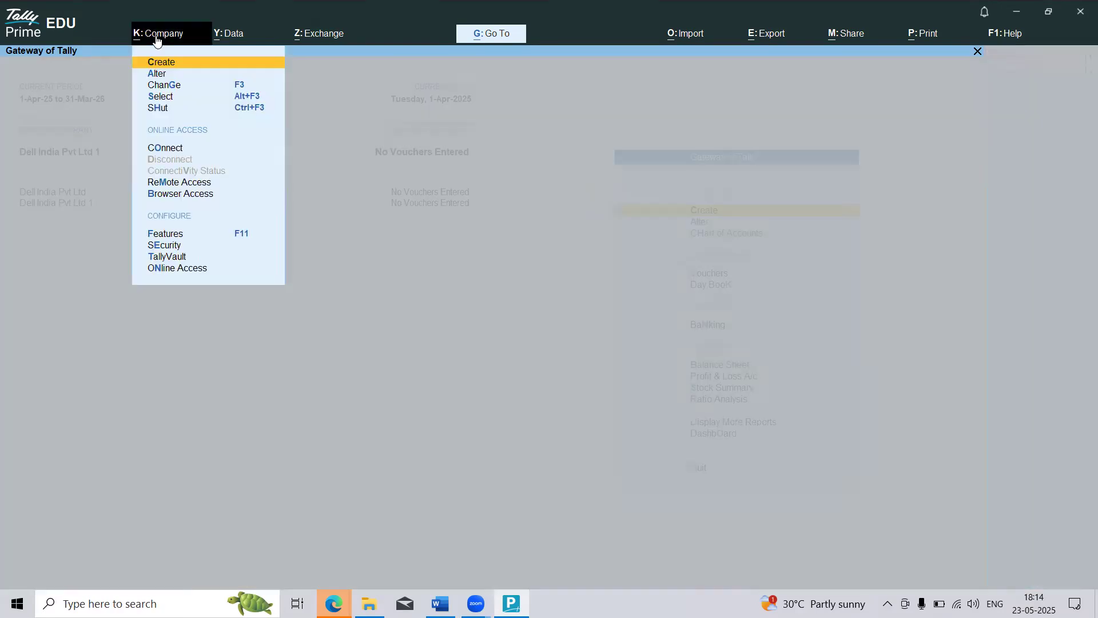
click(173, 235)
key(Return)
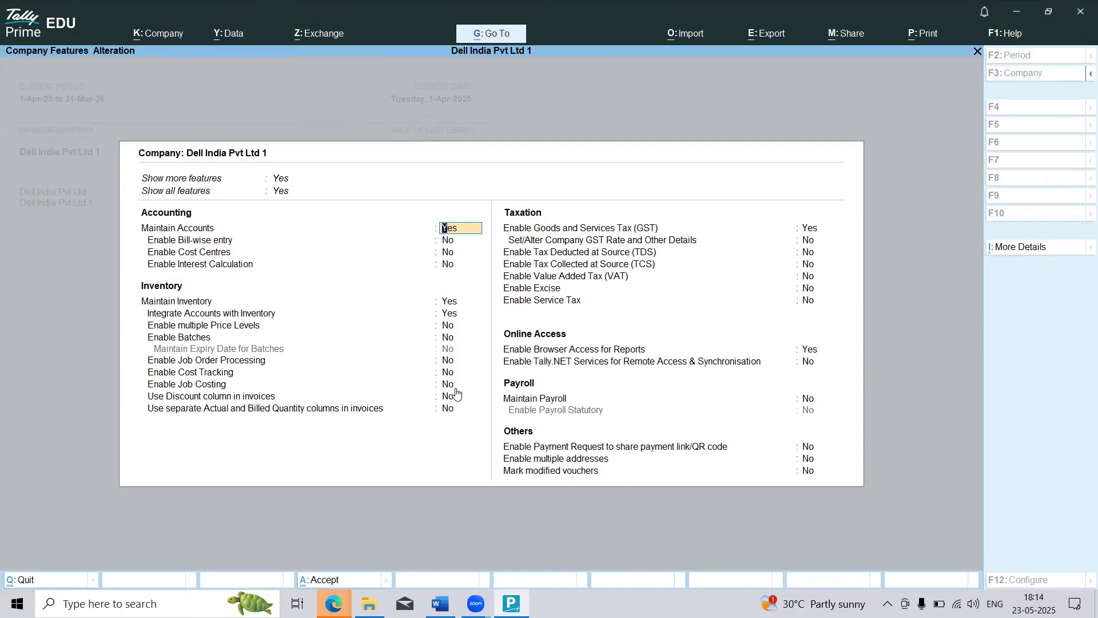
key(ctrl)
key(ctrl)
key(F3)
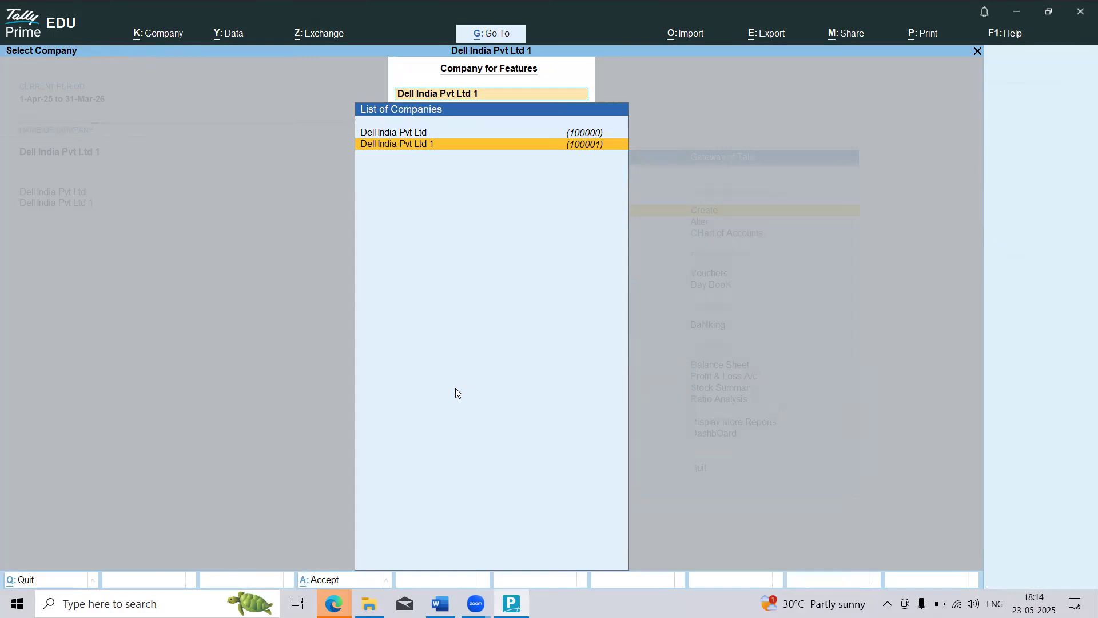
key(Escape)
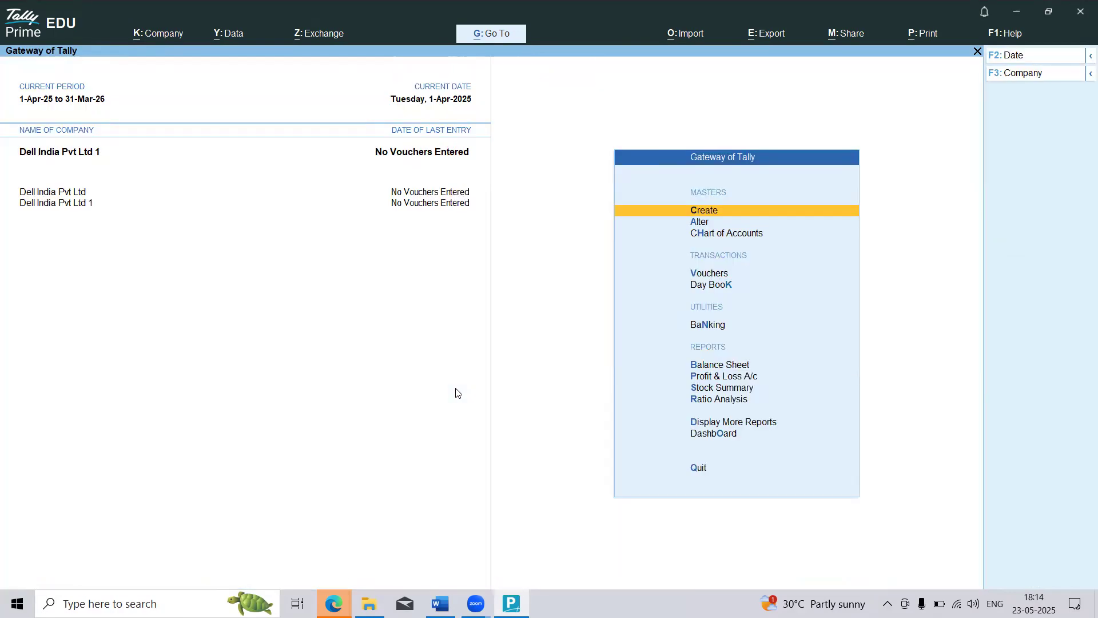
Step: Open Dell India Pvt Ltd 1 for alteration and extend the second address line with the nearby temple reference
click(147, 36)
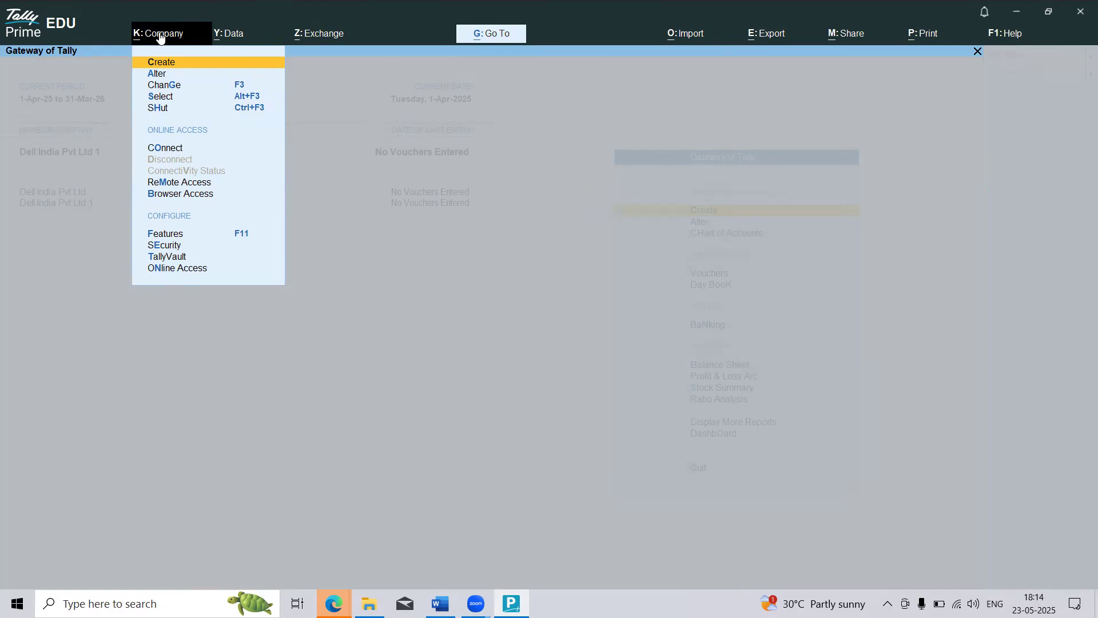
click(162, 77)
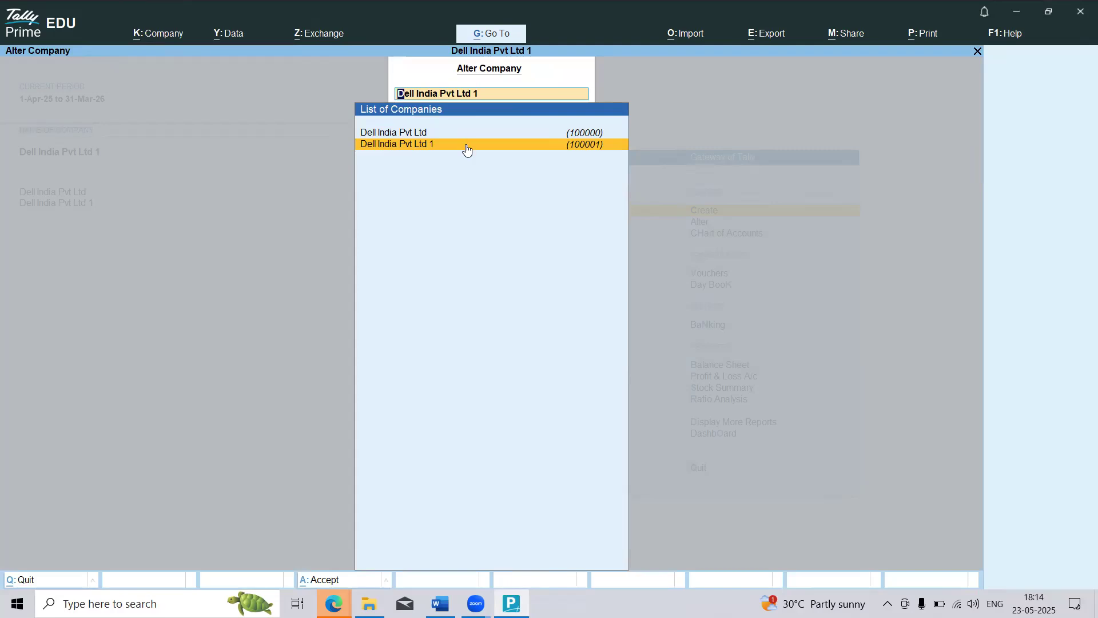
click(427, 151)
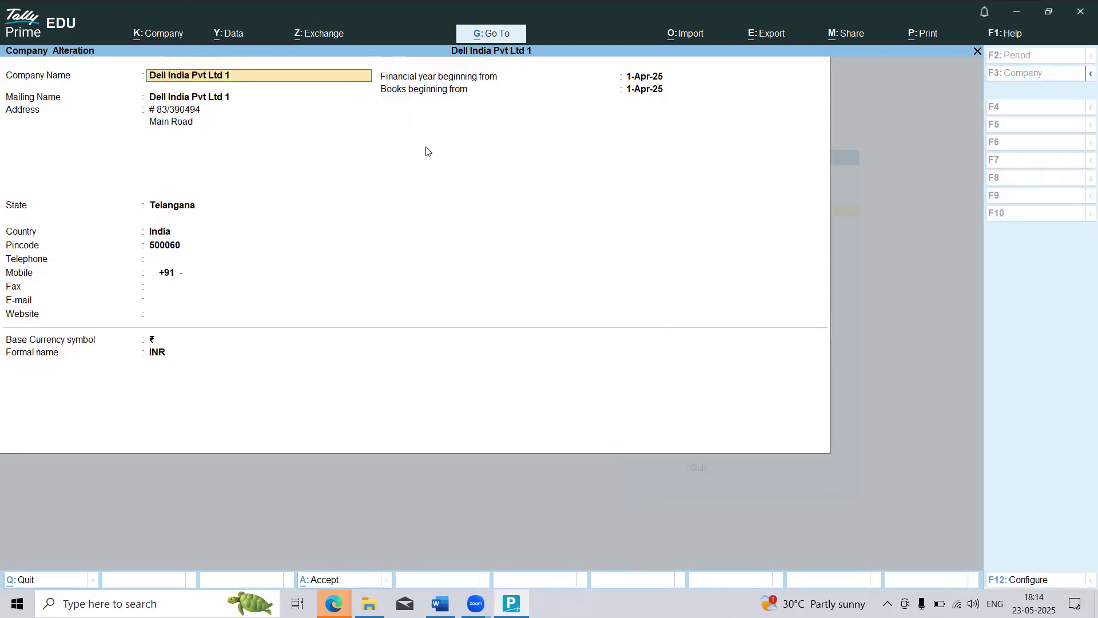
click(182, 124)
key(Return)
key(BackSpace)
key(BackSpace)
key(BackSpace)
key(BackSpace)
key(BackSpace)
key(BackSpace)
key(BackSpace)
key(BackSpace)
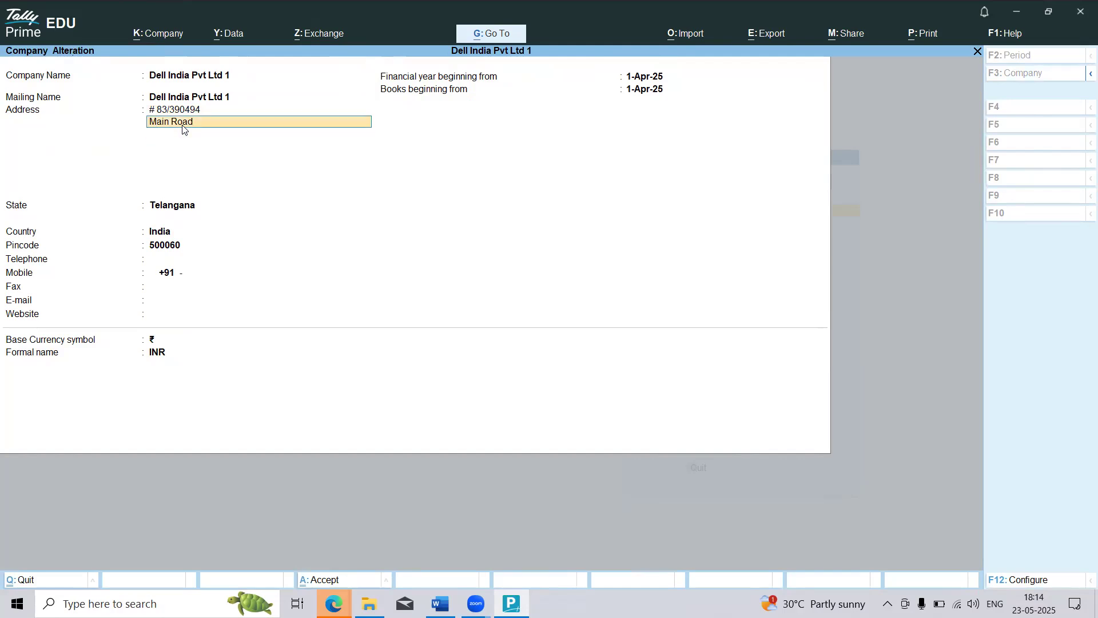
key(Return)
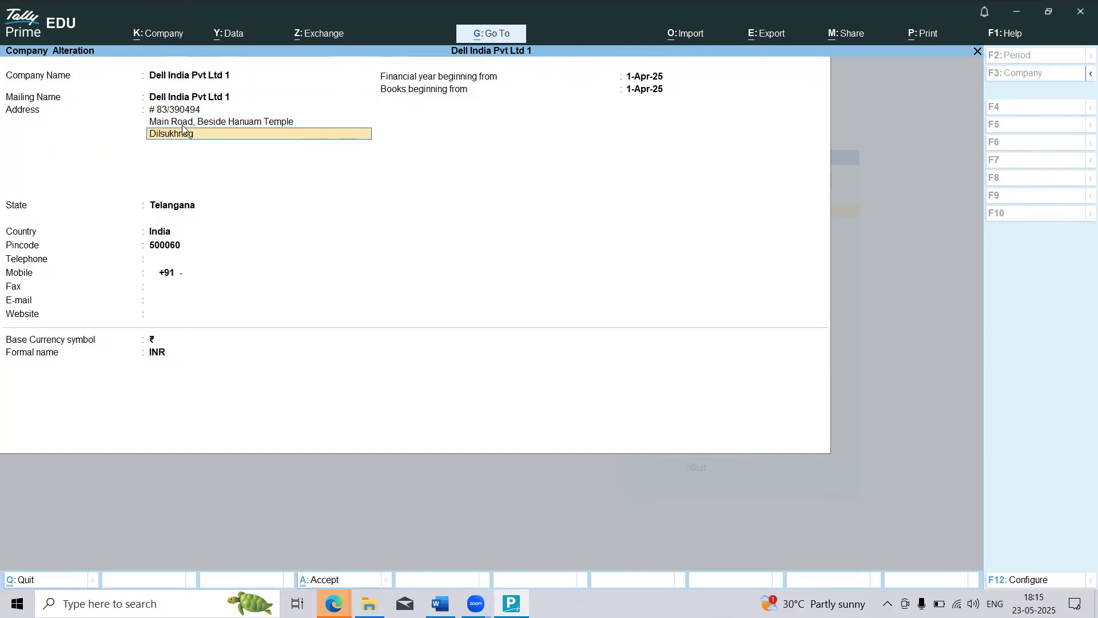
Step: Enter the locality and city as the third address line and the shopping mall landmark as the fourth
key(Return)
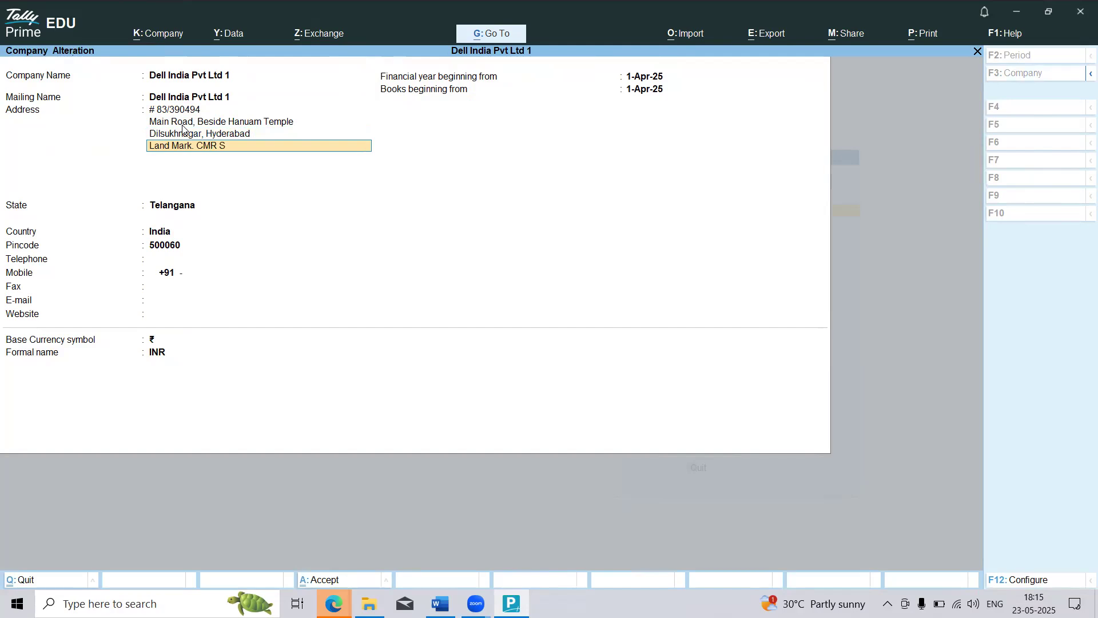
key(Return)
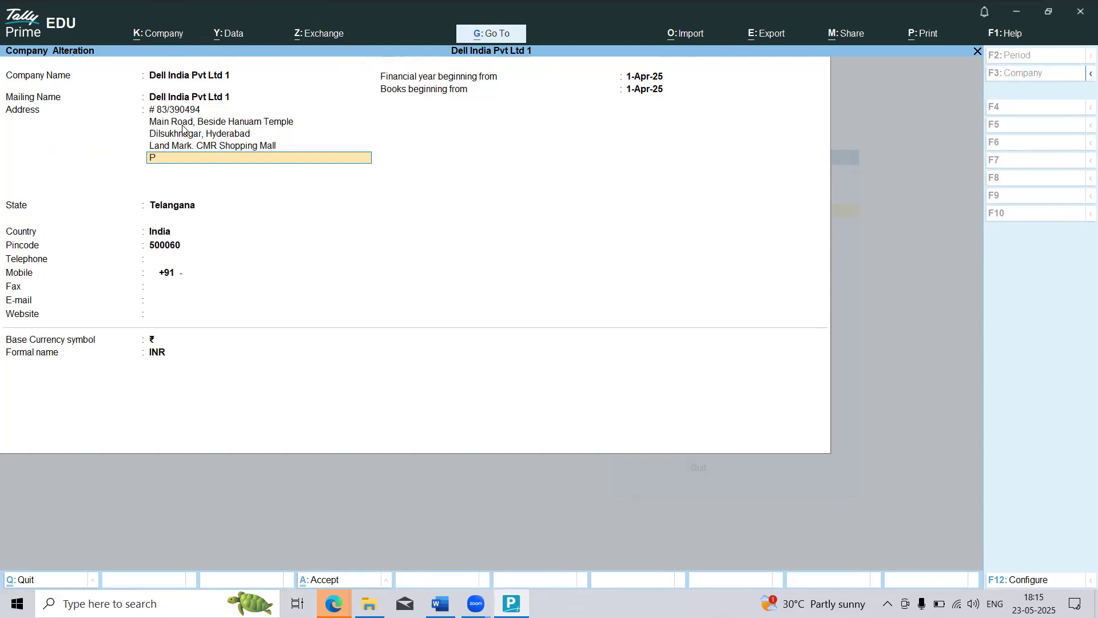
Step: Enter the metro pillar reference as the fifth line of the company's address
key(Return)
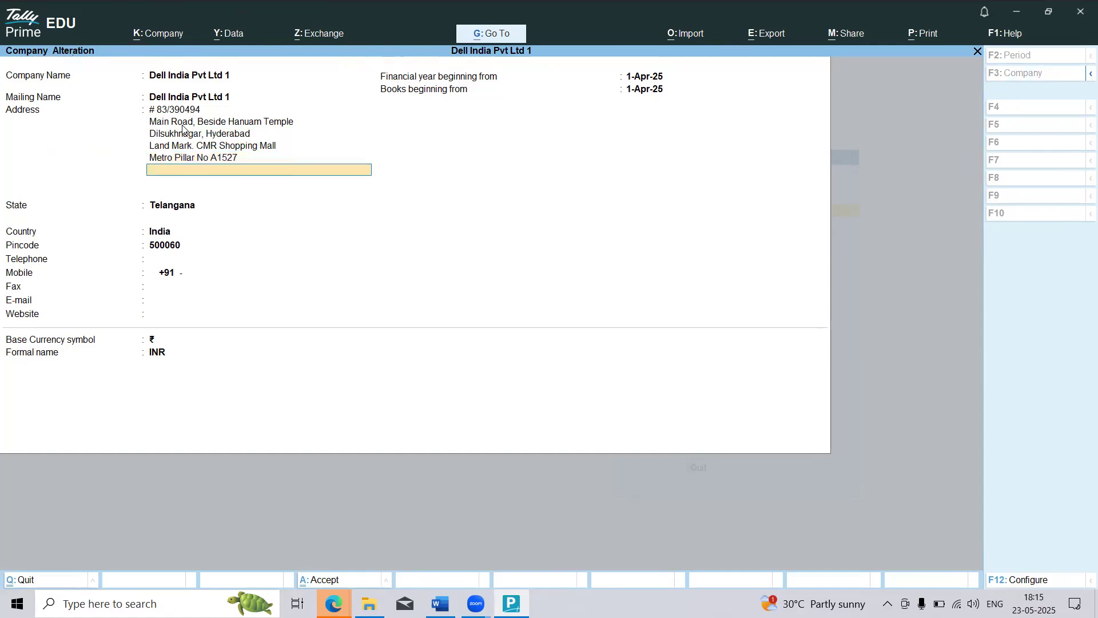
Step: Keep the state and pincode, enter the company's telephone and mobile numbers, and save the altered company
key(Return)
key(Return)
key(Return)
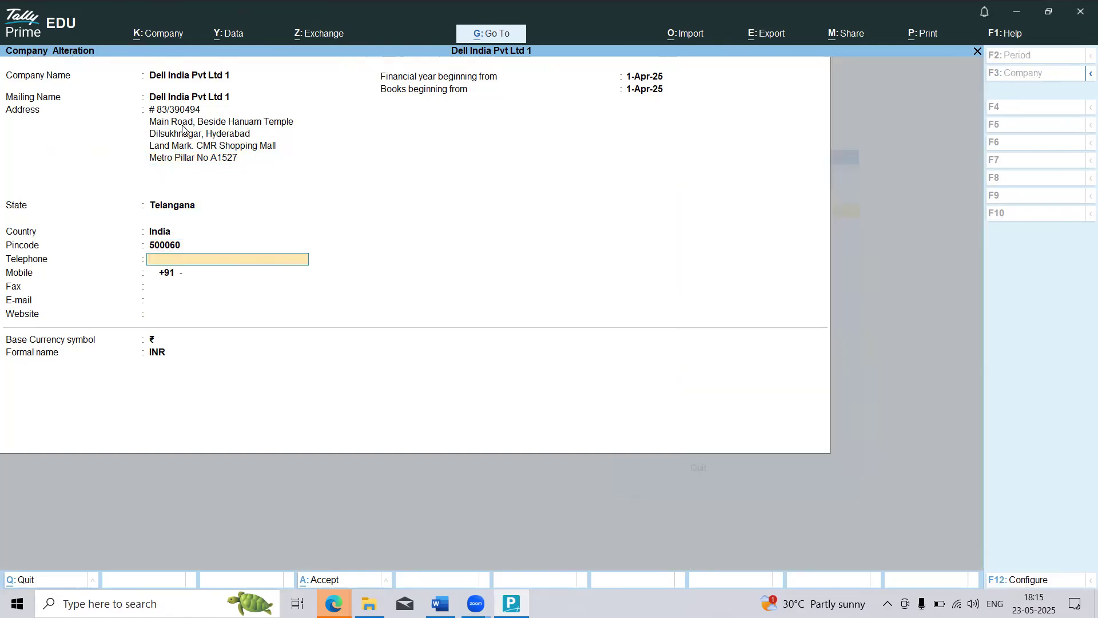
text(404-239405)
key(Return)
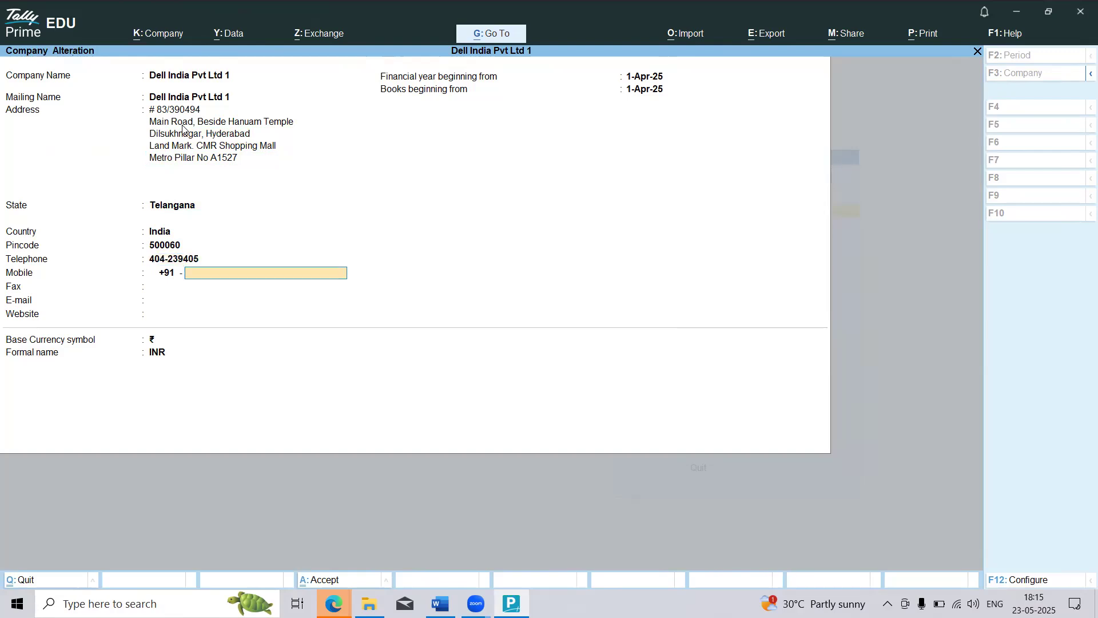
key(Return)
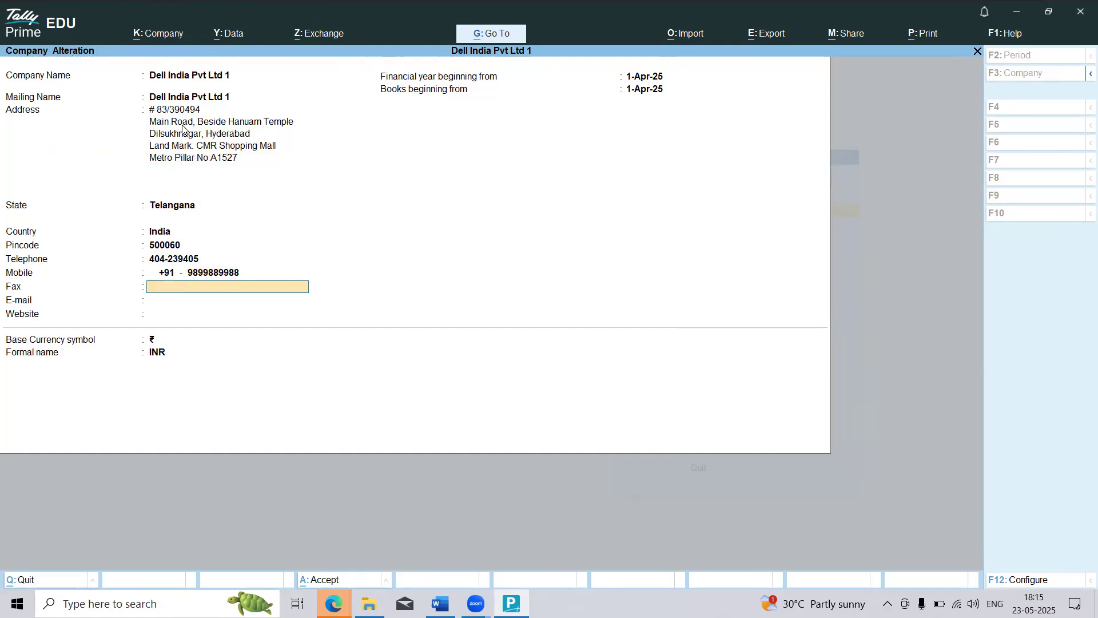
key(ctrl)
key(ctrl+a)
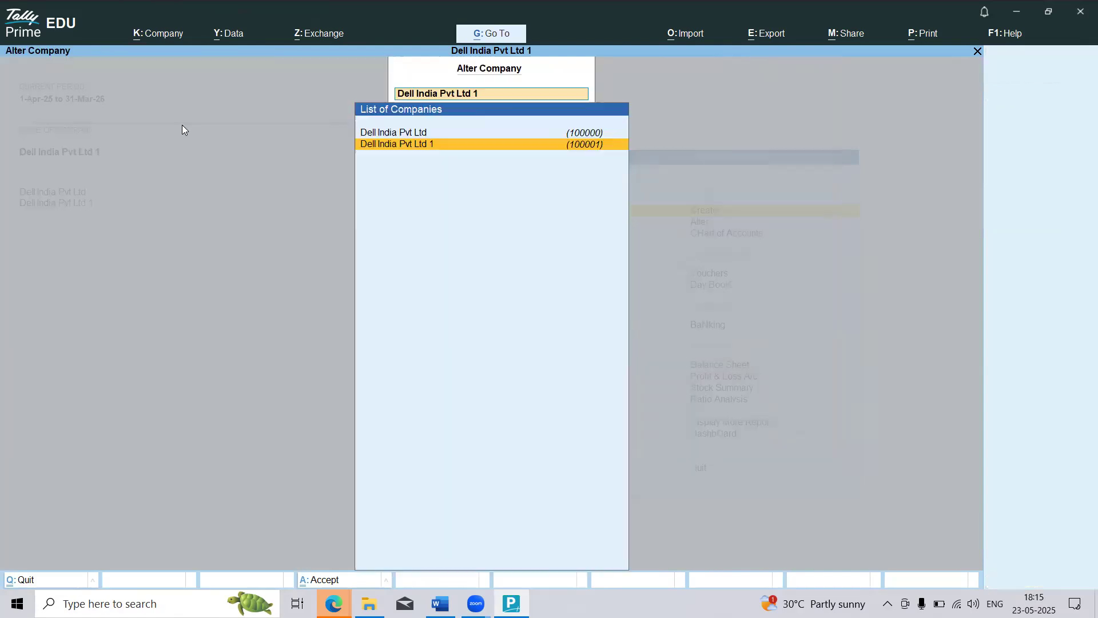
key(Escape)
key(Escape)
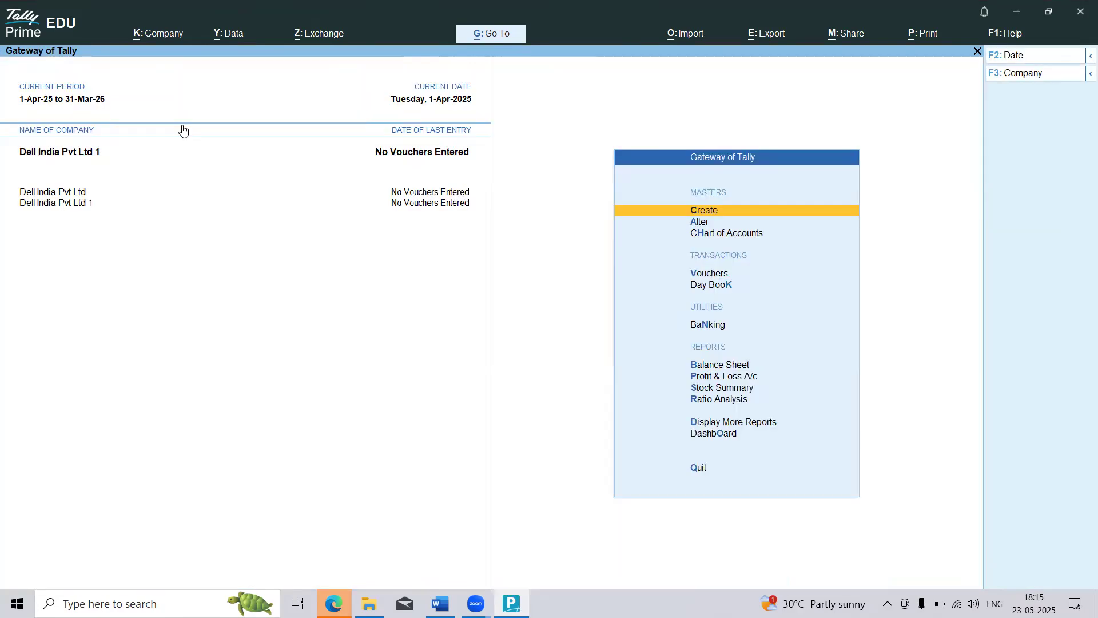
click(160, 36)
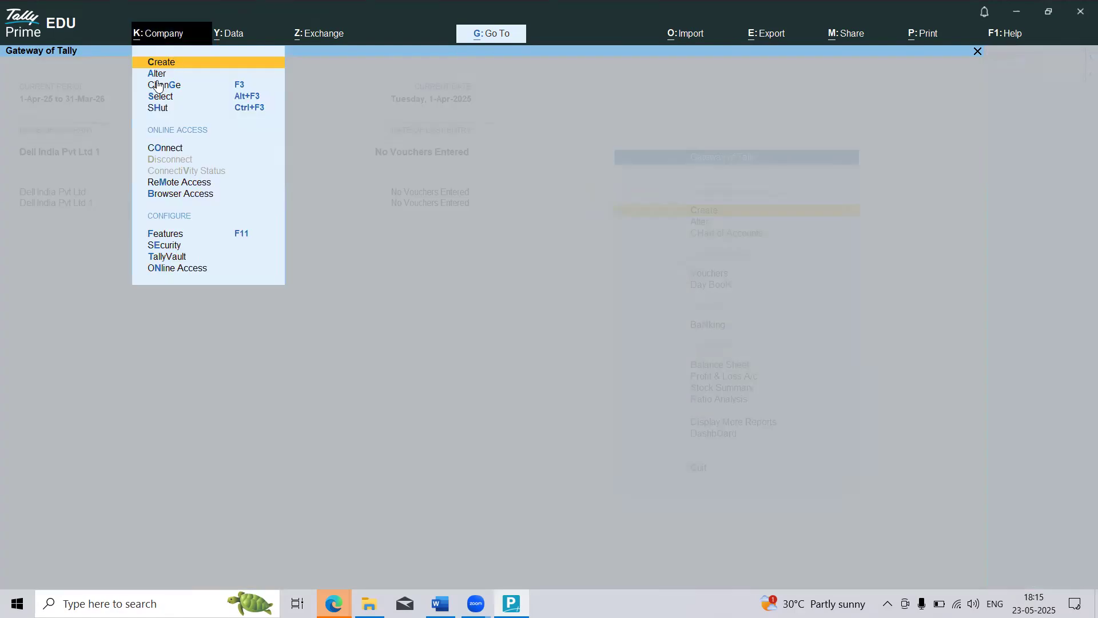
key(Escape)
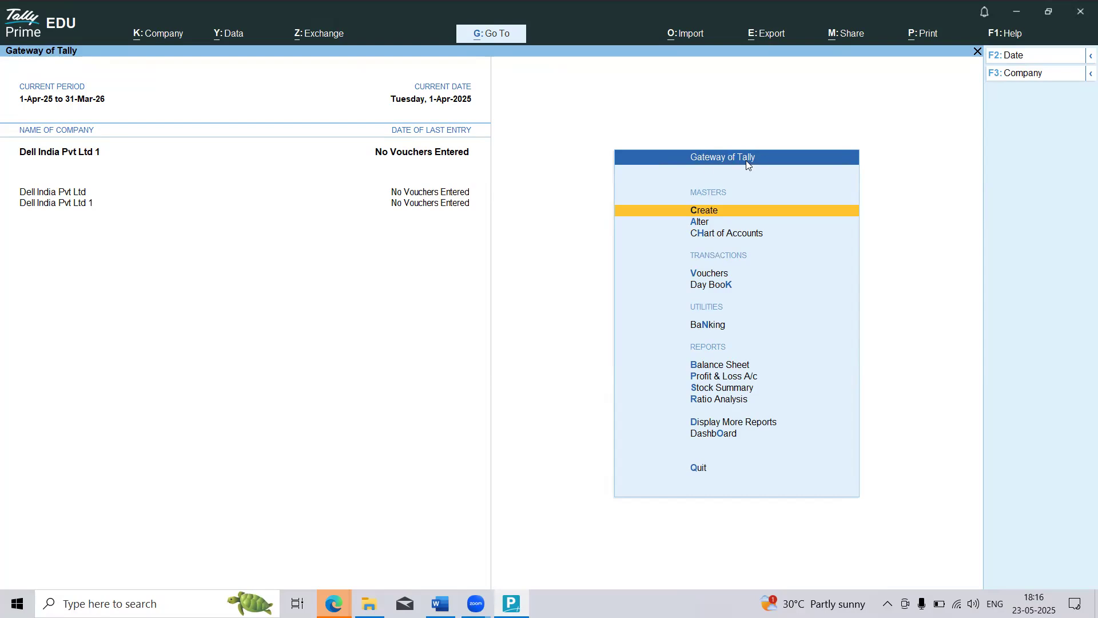
Step: Start creating a new ledger in Dell India Pvt Ltd 1
click(701, 212)
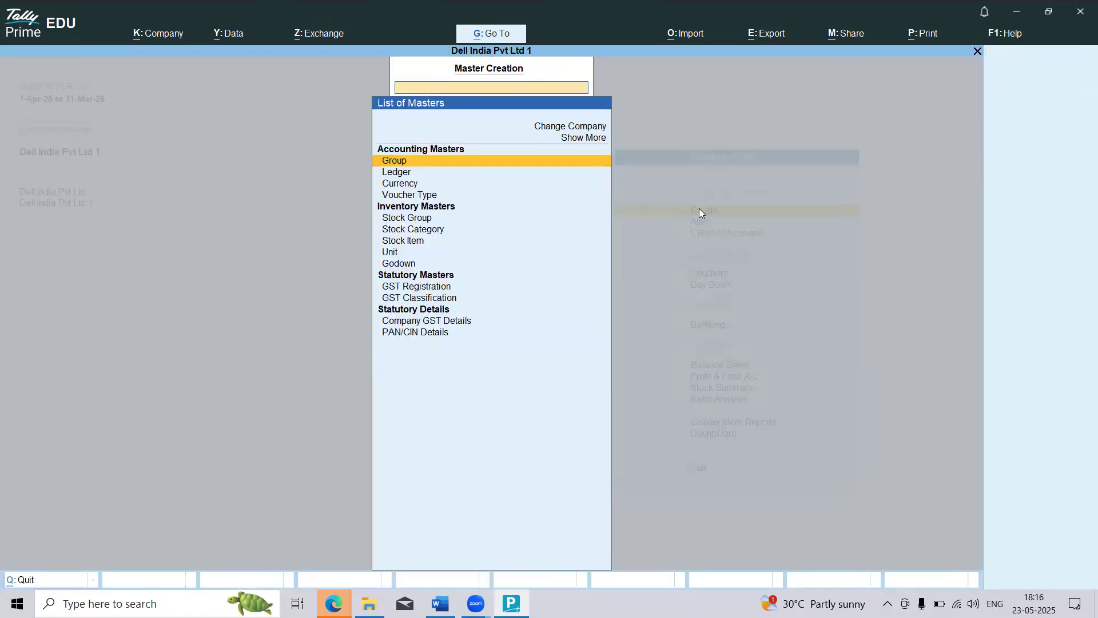
click(403, 174)
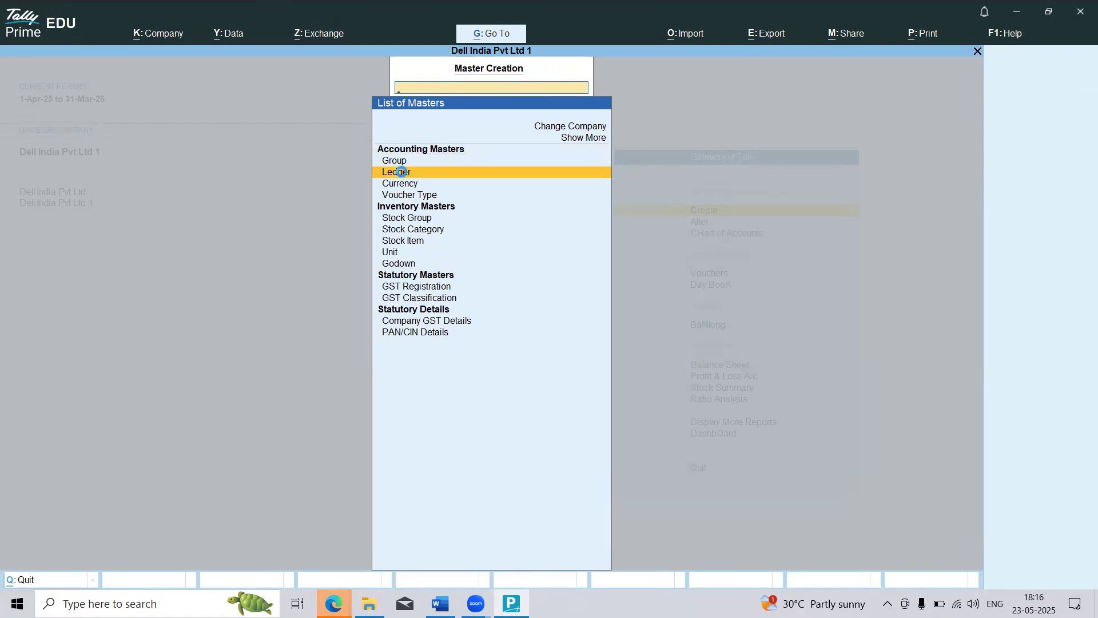
click(404, 173)
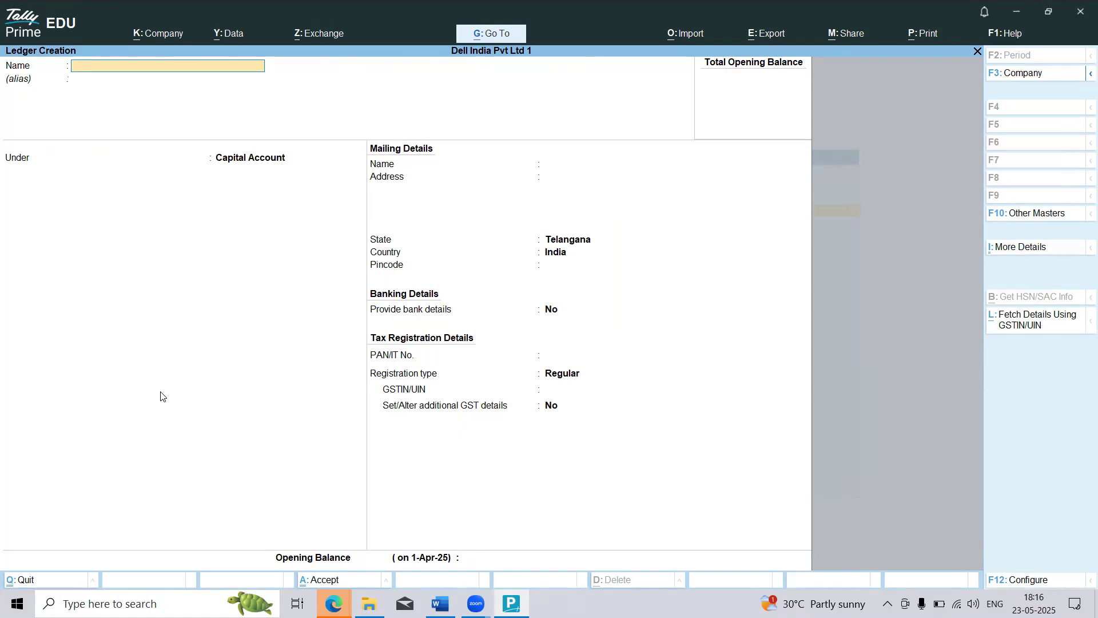
Step: Switch to the Youtube Classes document in Word and examine the first transaction of Problem 01 for the accounts it involves
key(alt)
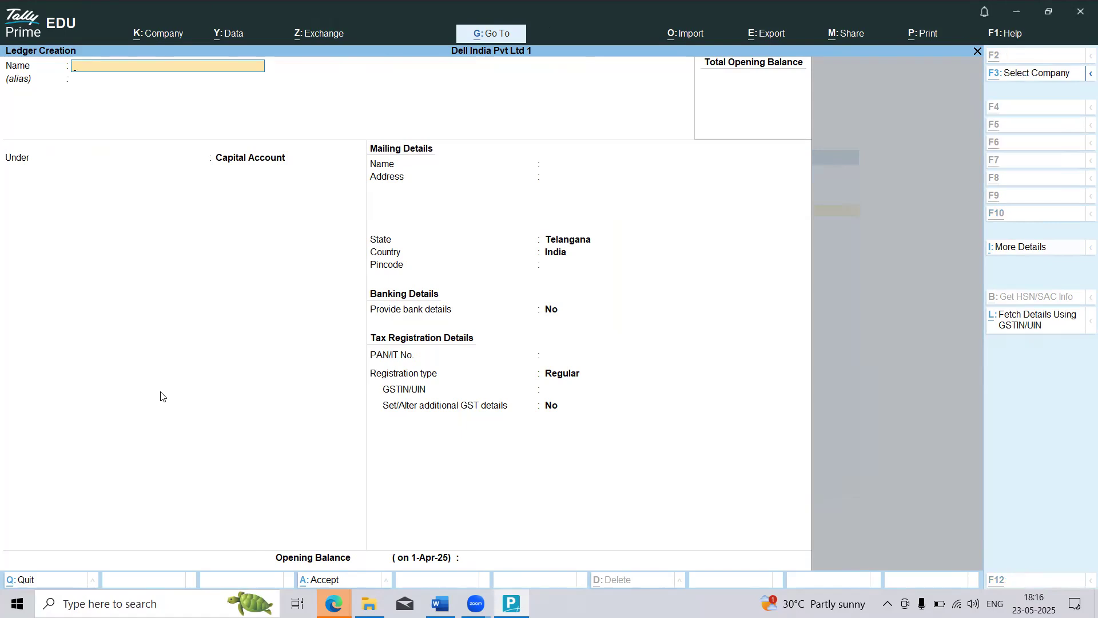
key(alt+Tab)
key(Tab)
key(Tab)
key(Tab)
key(Tab)
key(Tab)
key(Tab)
key(Tab)
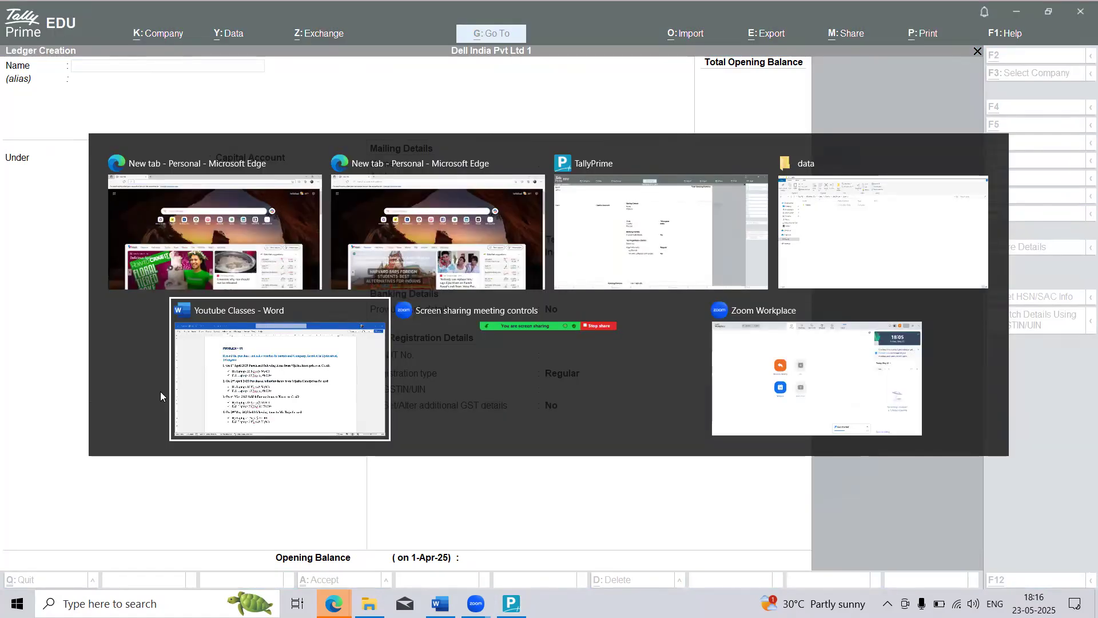
key(Tab)
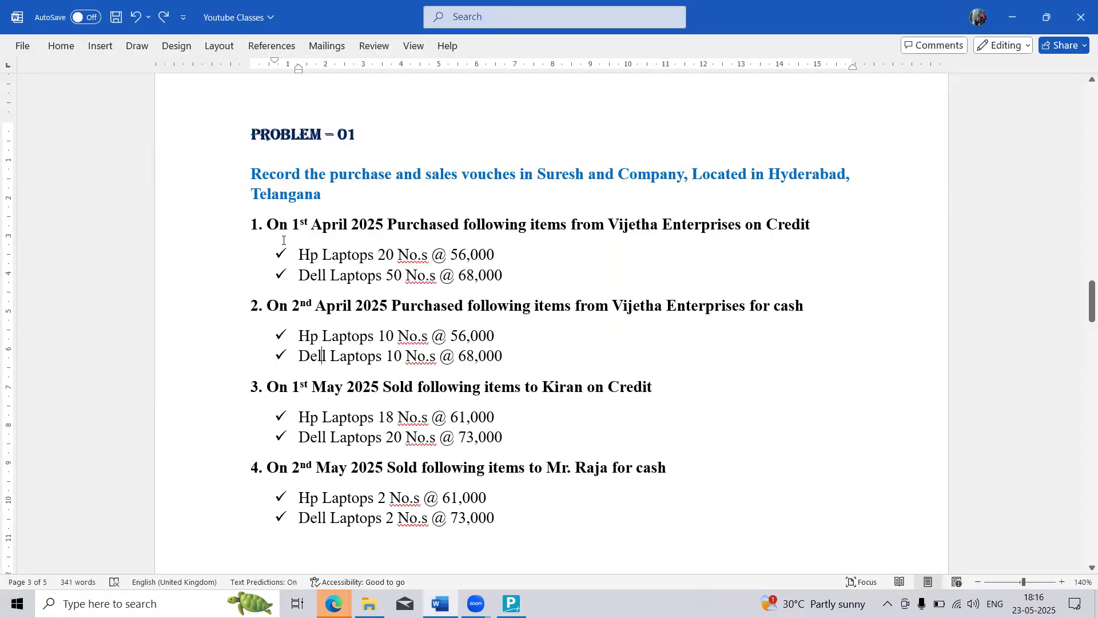
drag(271, 230, 832, 223)
click(830, 225)
drag(462, 224, 388, 225)
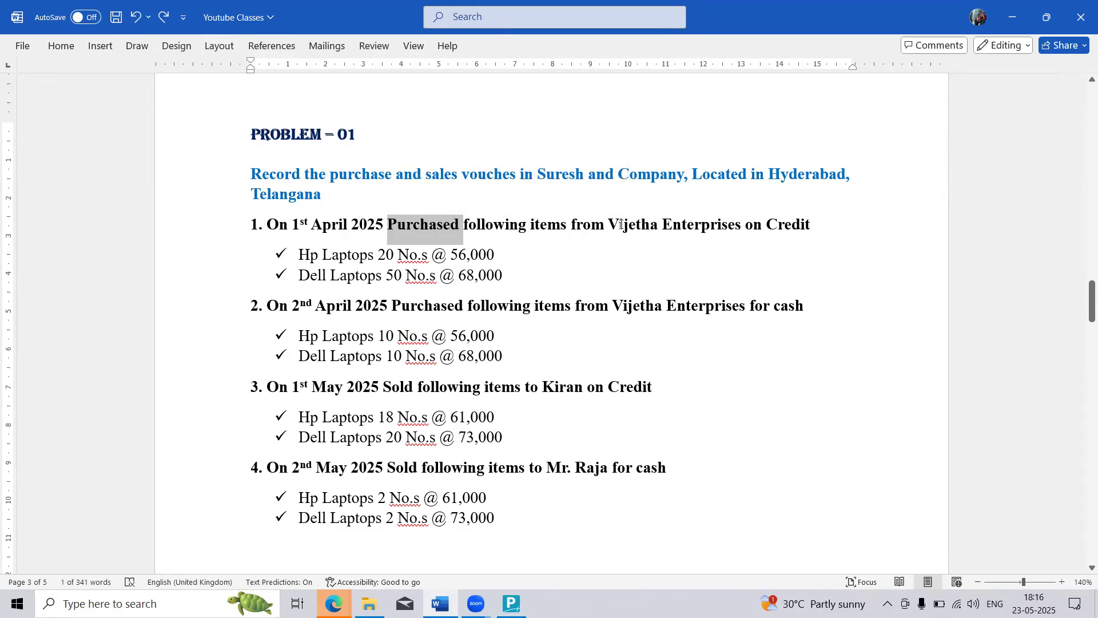
drag(610, 225, 730, 224)
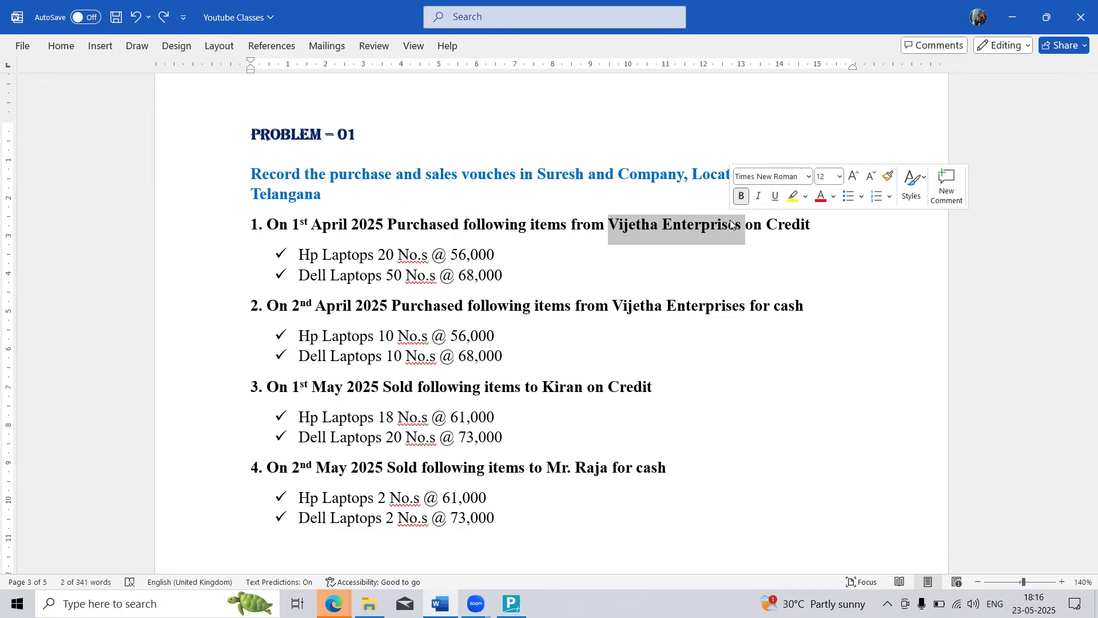
click(629, 224)
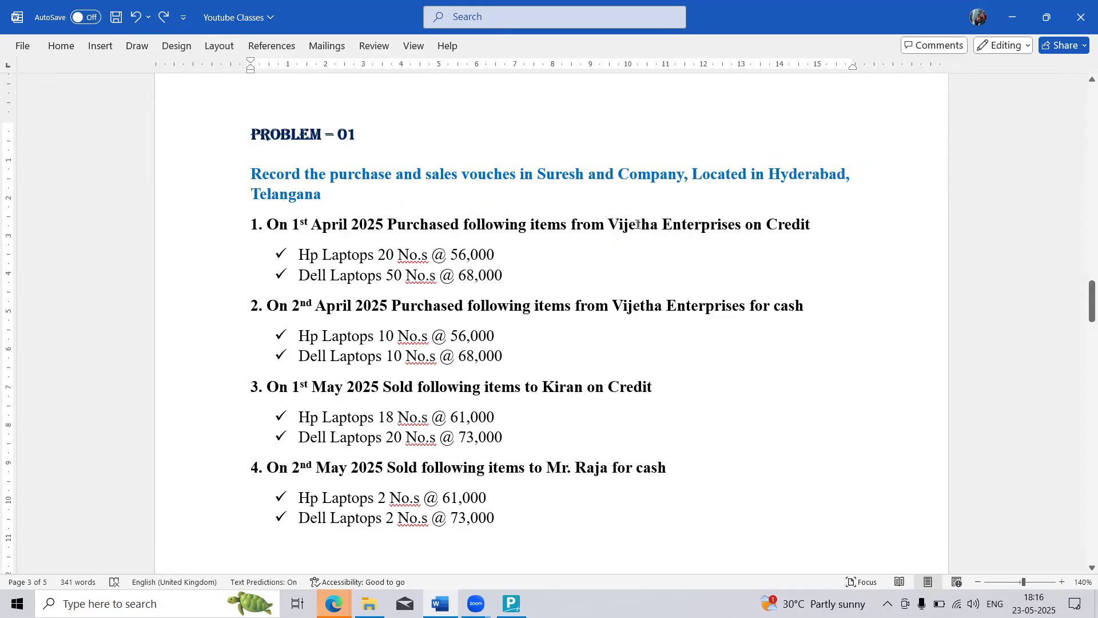
drag(608, 224, 744, 224)
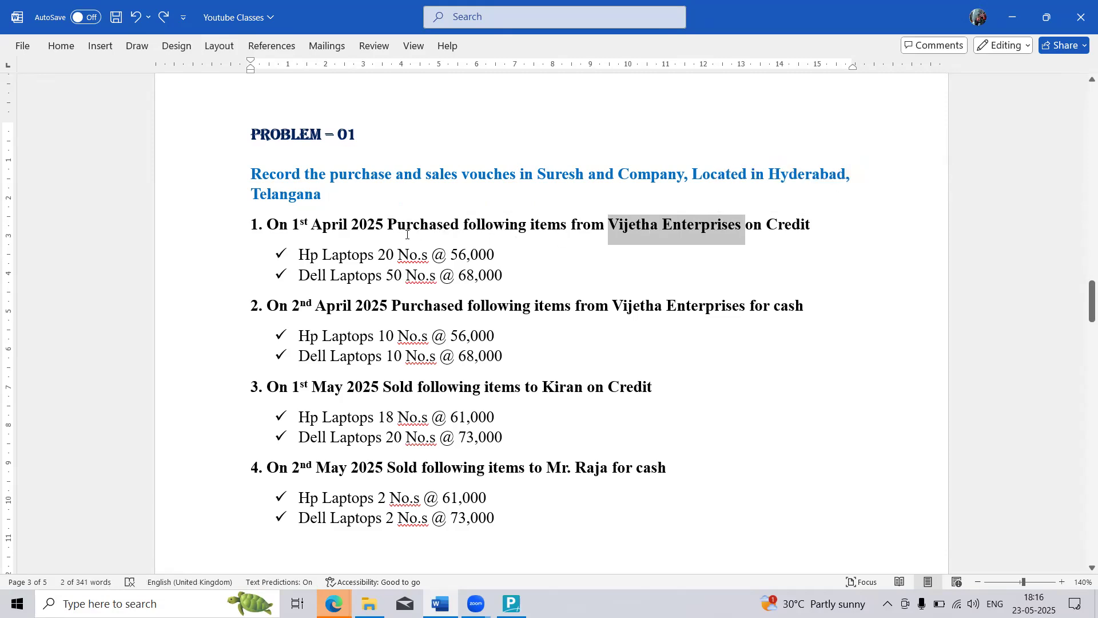
drag(388, 227, 459, 226)
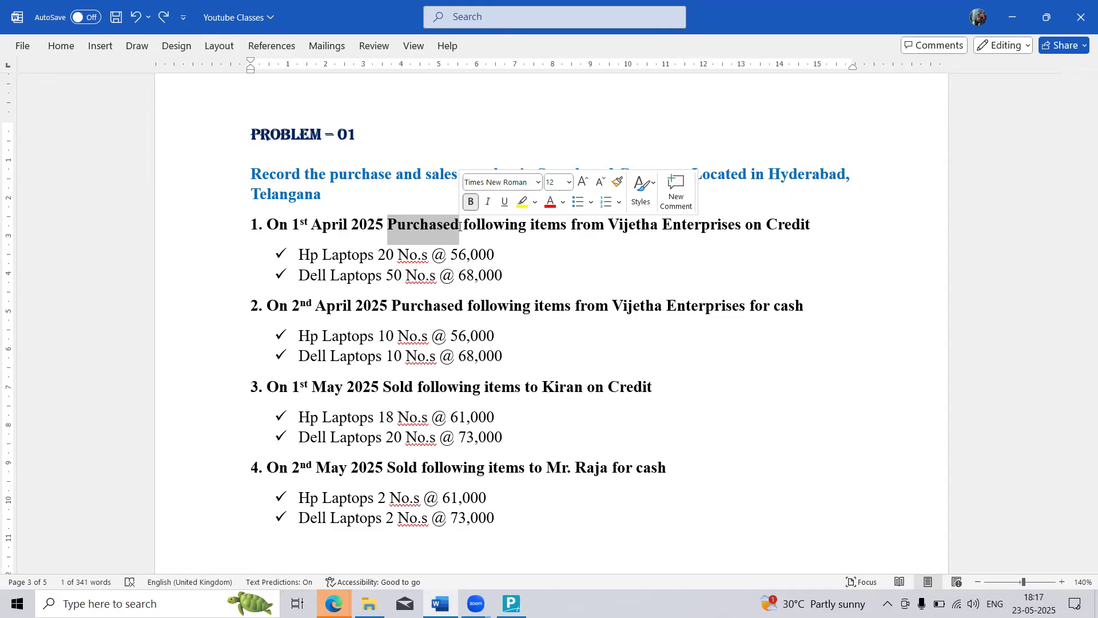
Step: Switch back to TallyPrime, name the new ledger Purchase without an alias, and look through the groups available for it
key(alt+Tab)
key(alt+Tab)
key(alt+Tab)
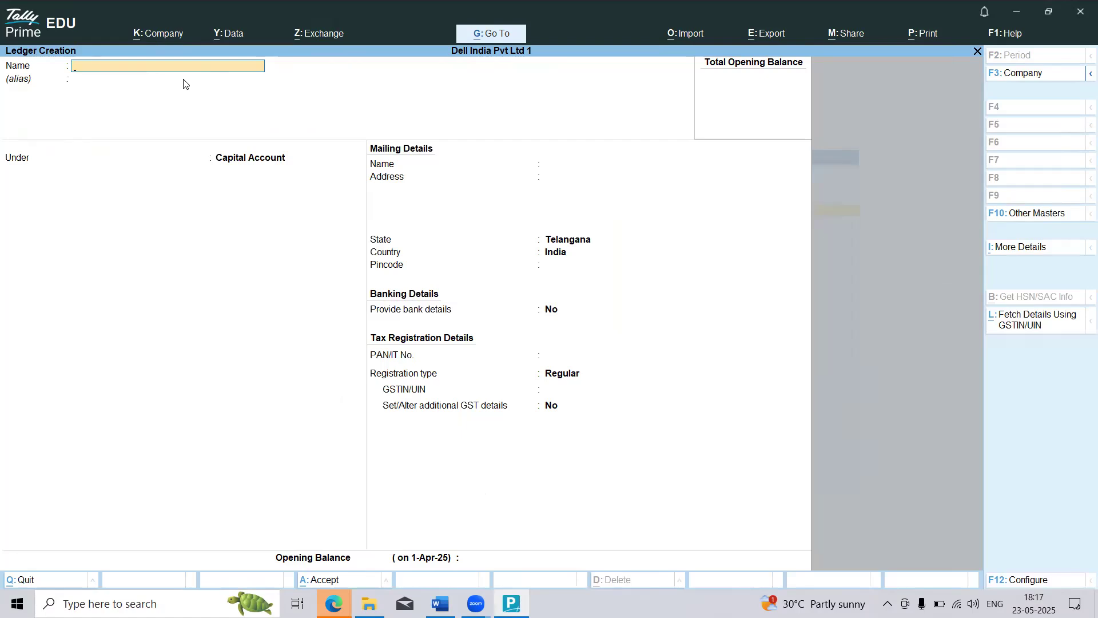
text(Purc)
key(Return)
key(Return)
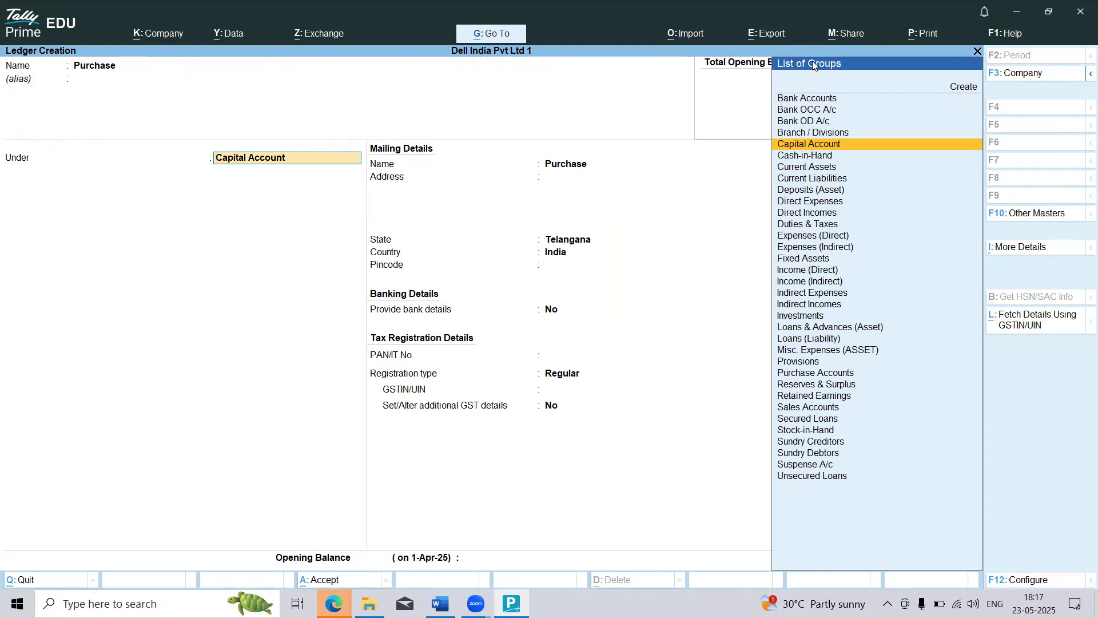
scroll(788, 195, down, 2)
scroll(788, 195, down, 3)
scroll(788, 194, up, 7)
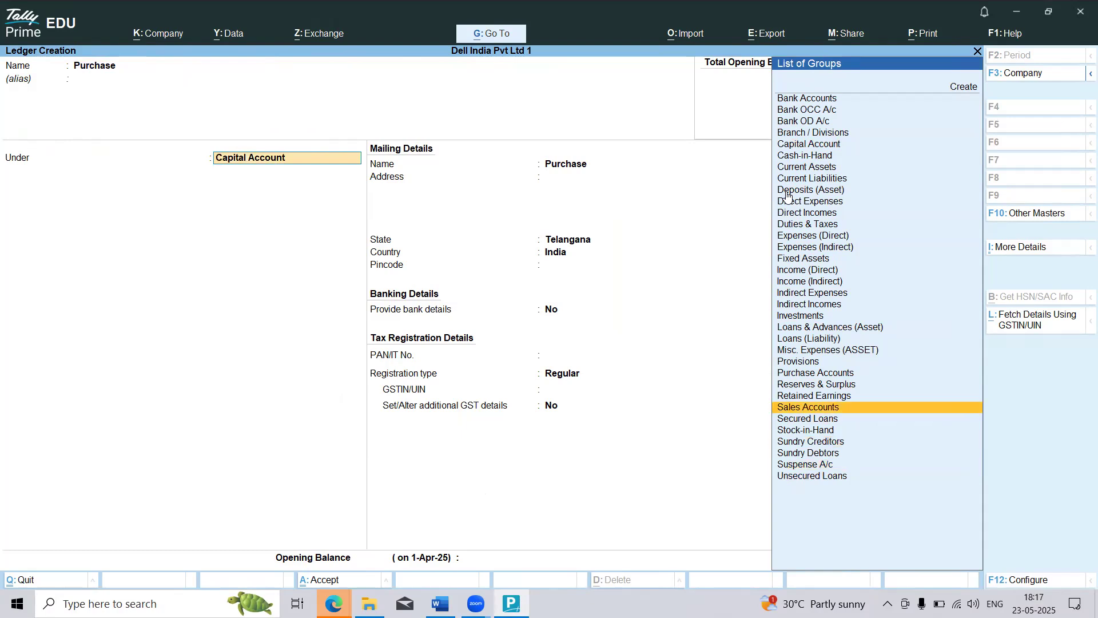
scroll(788, 194, up, 4)
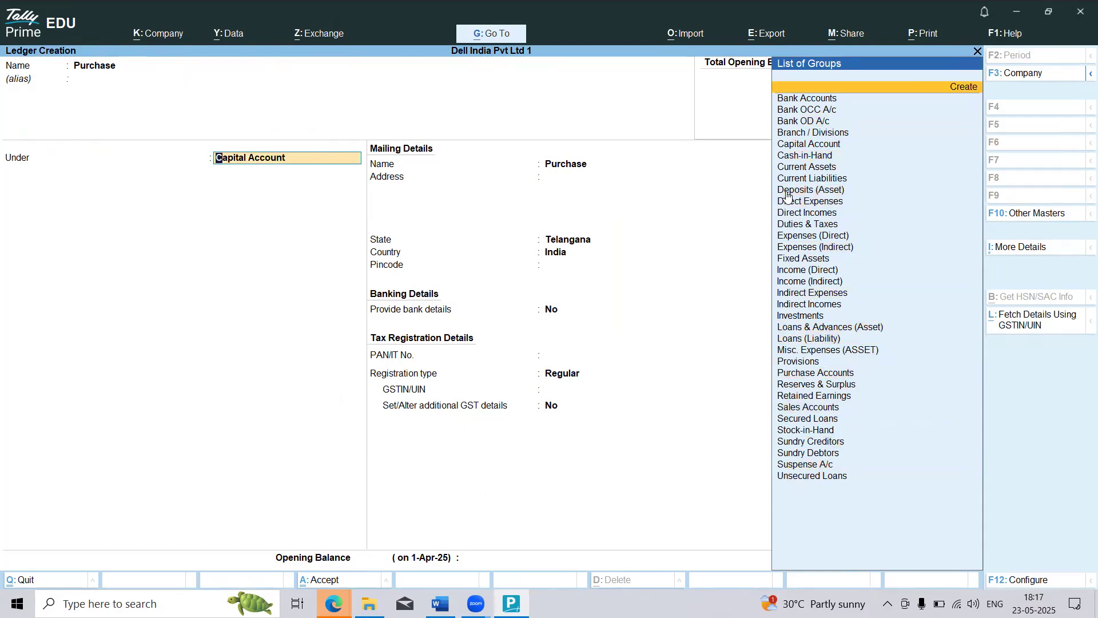
scroll(788, 194, down, 6)
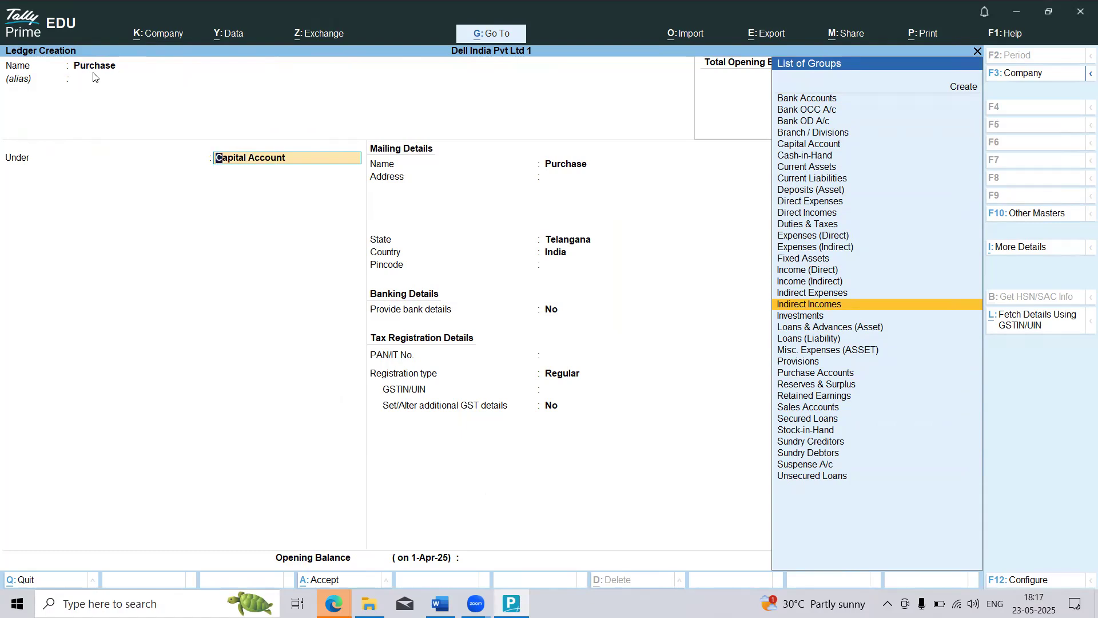
Step: Switch to the Word document and review the groups listed under Trading Account, including Purchase Account and Direct Expenses
key(alt)
key(alt+Tab)
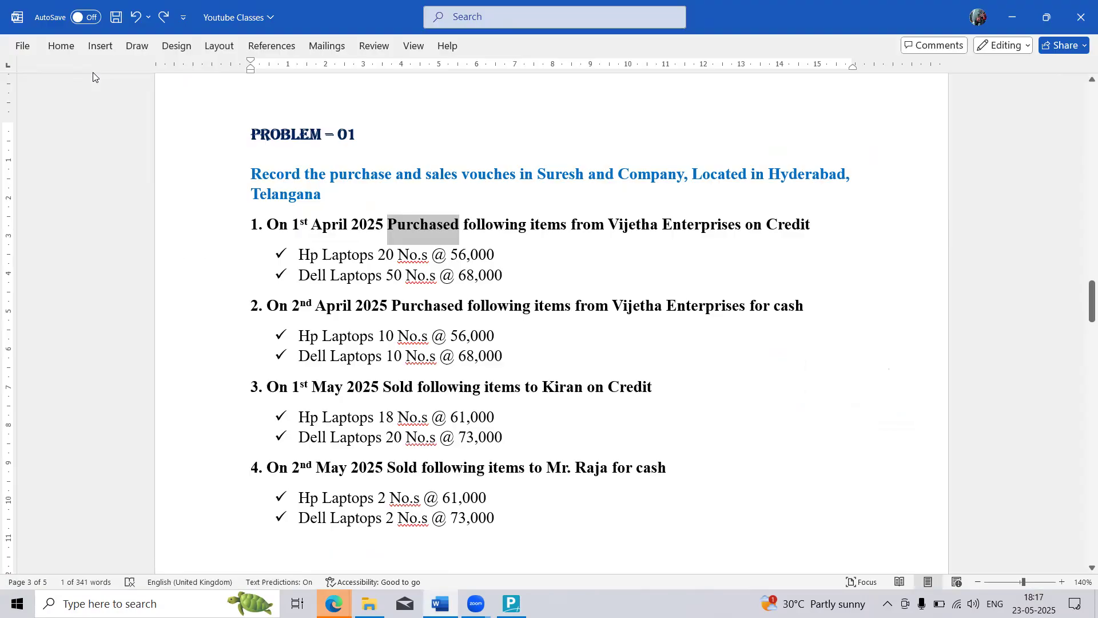
scroll(364, 188, up, 15)
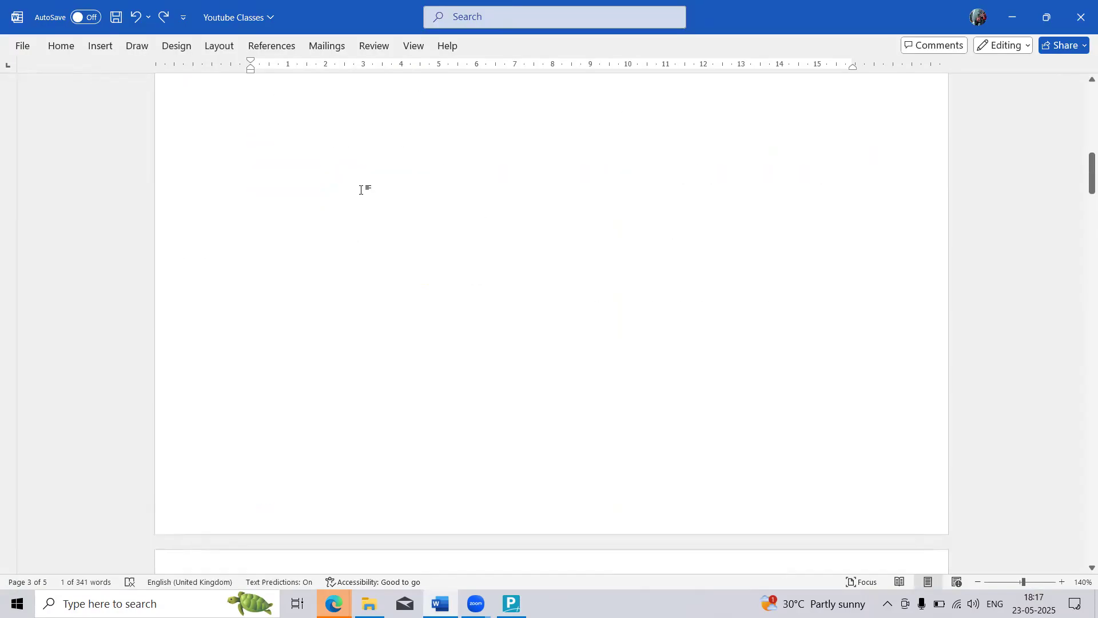
scroll(361, 190, up, 5)
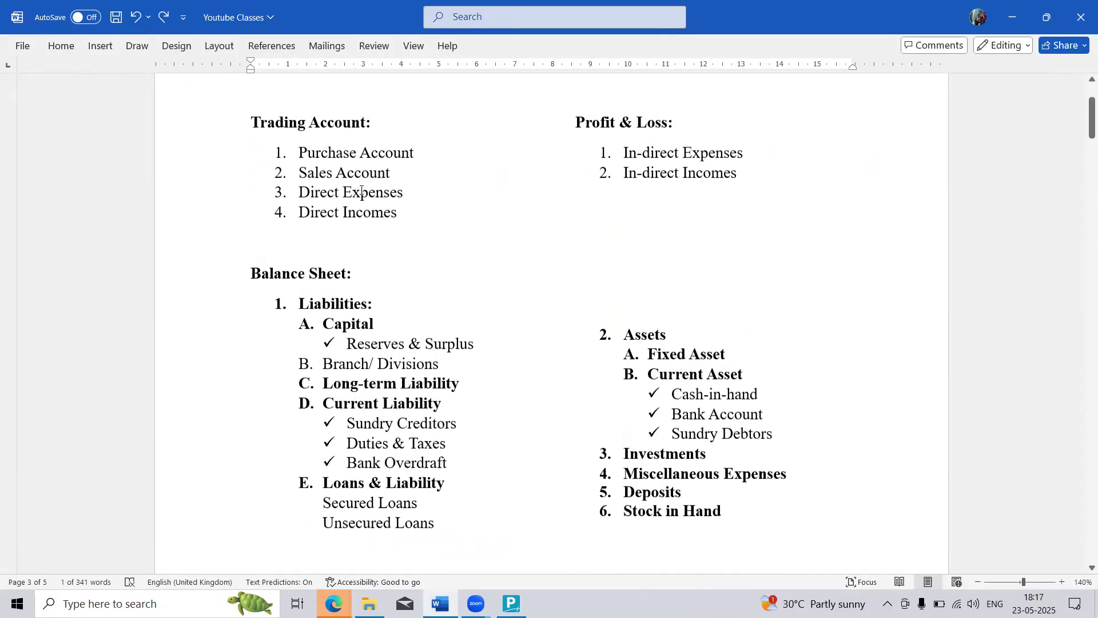
drag(252, 129, 366, 131)
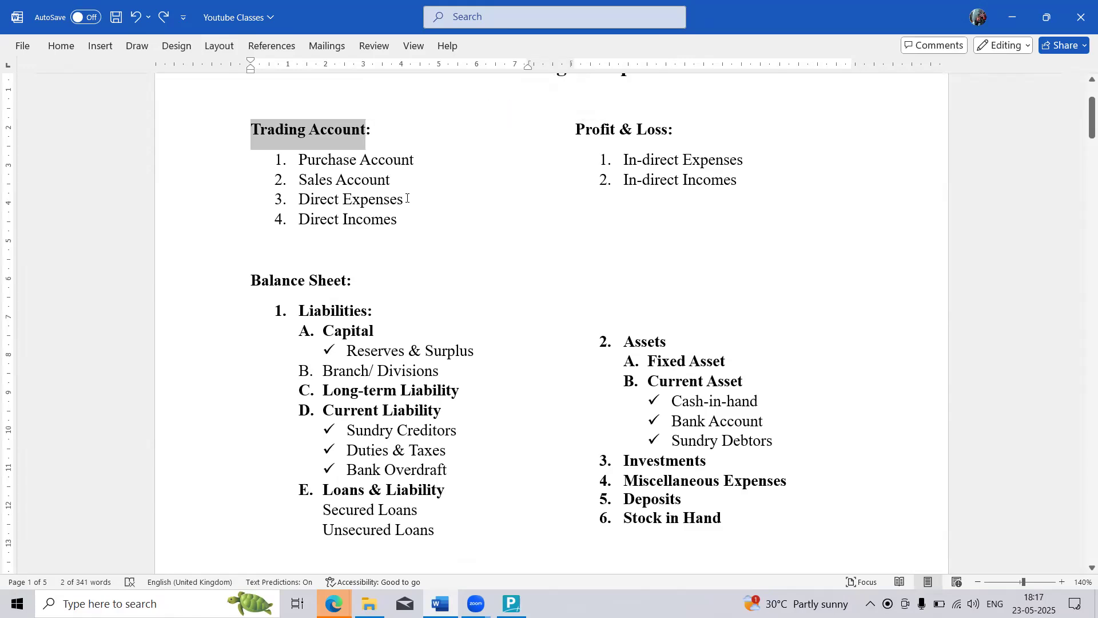
drag(406, 221, 291, 165)
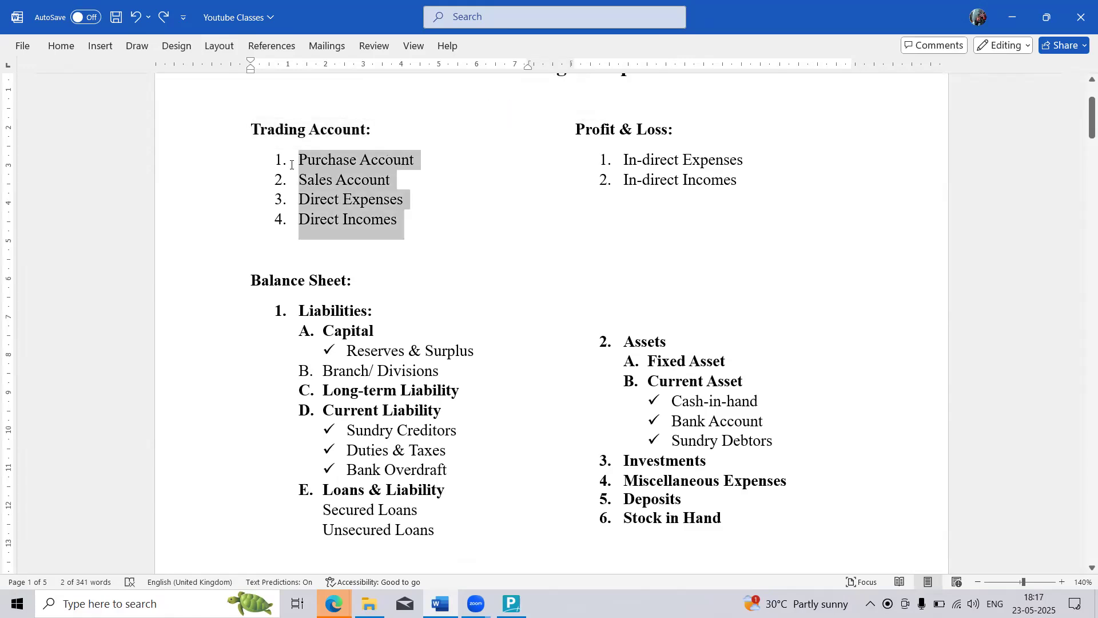
click(408, 219)
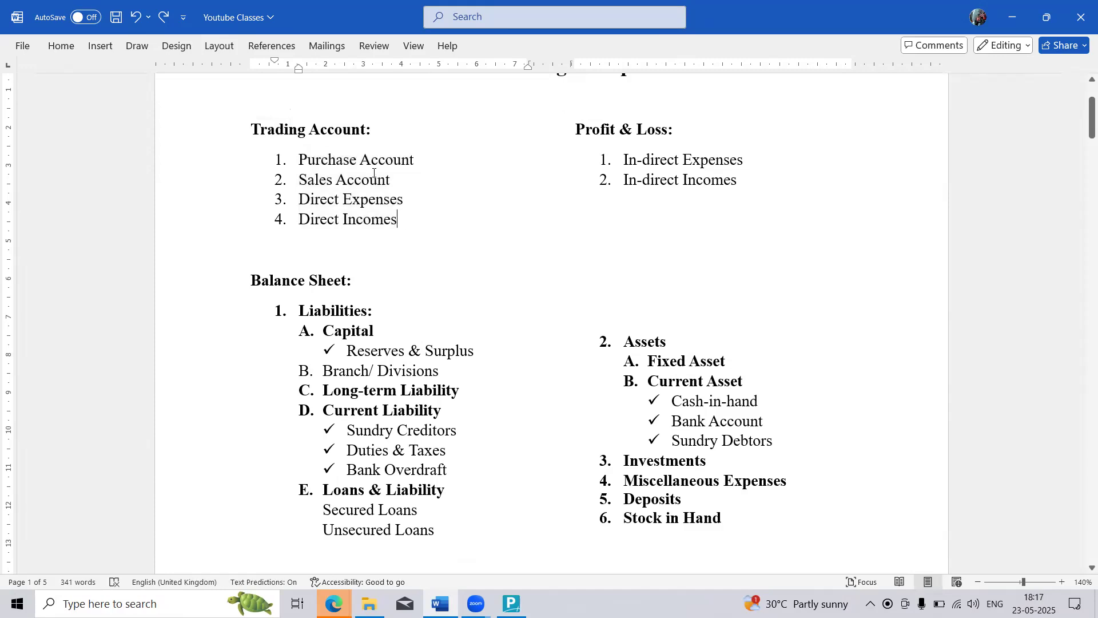
triple_click(339, 125)
drag(415, 159, 314, 160)
click(416, 202)
drag(406, 200, 300, 201)
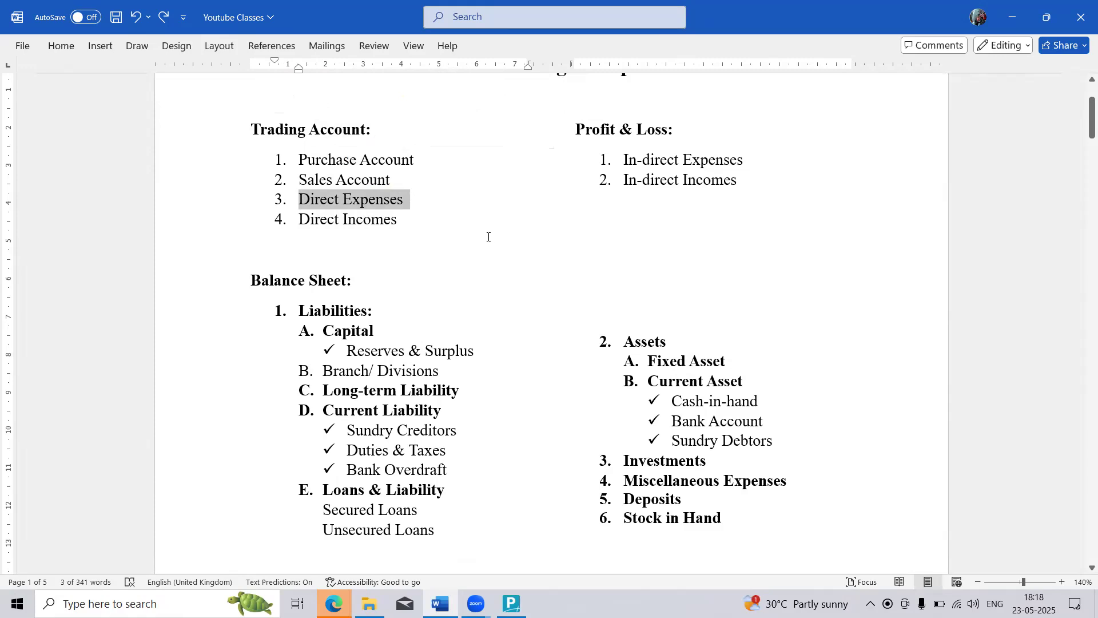
Step: Review the Profit & Loss groups and the Capital group under the Balance Sheet liabilities in the Word document
drag(574, 129, 667, 123)
click(656, 160)
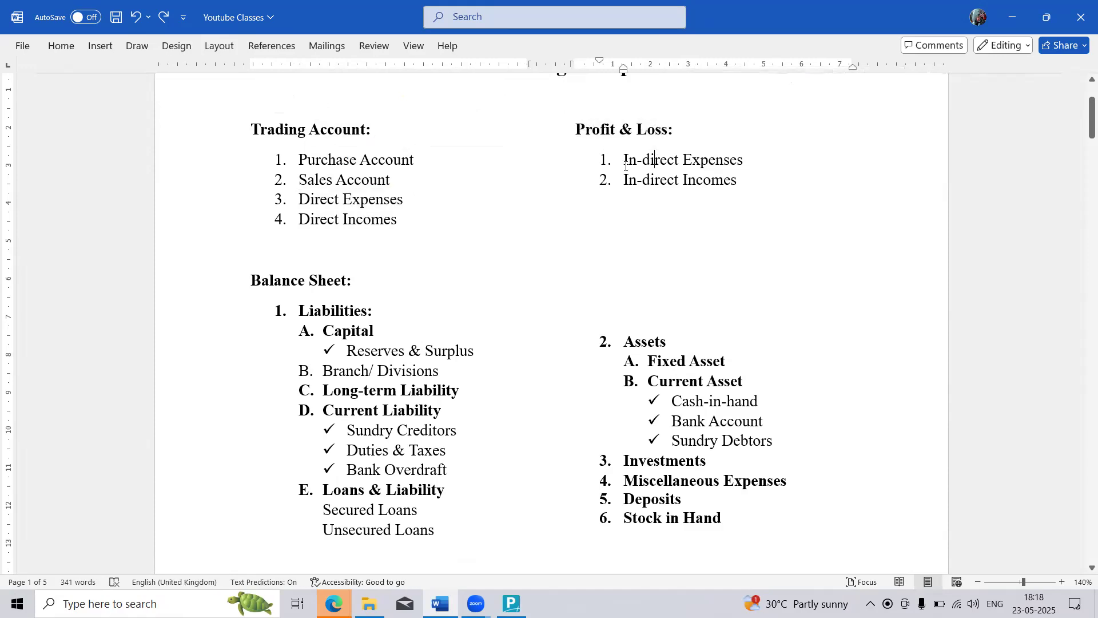
drag(625, 163, 719, 162)
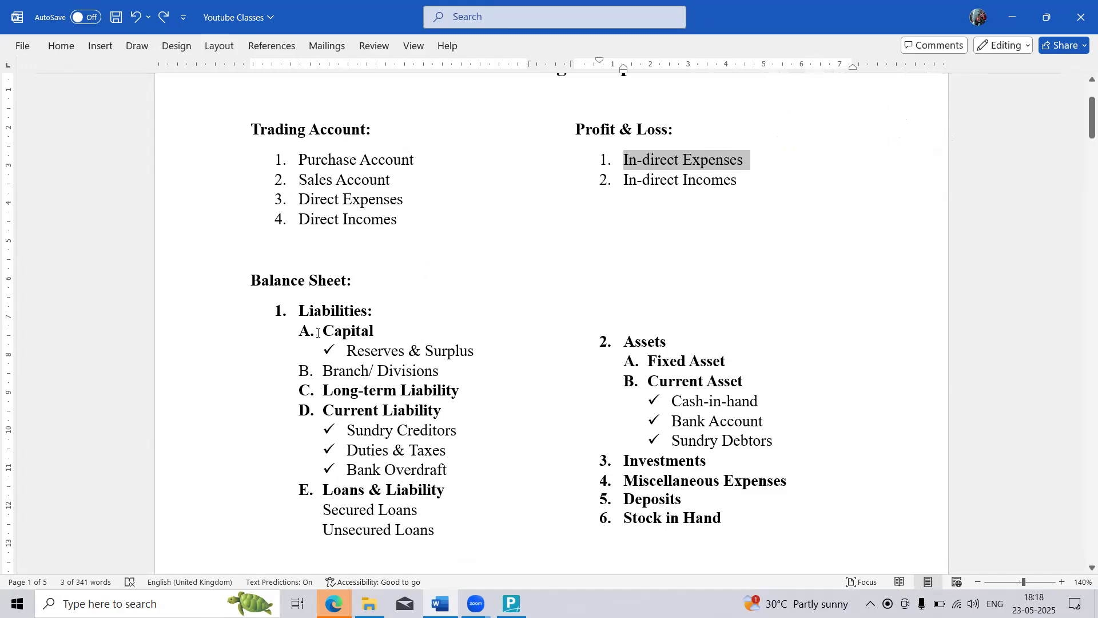
drag(318, 332, 382, 332)
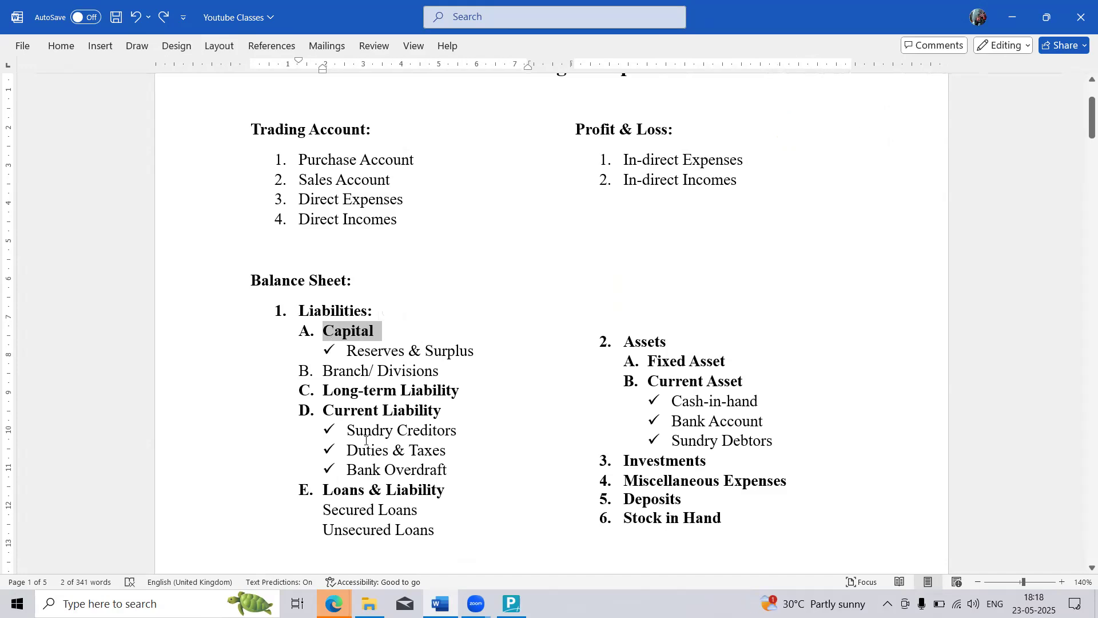
key(alt+Tab)
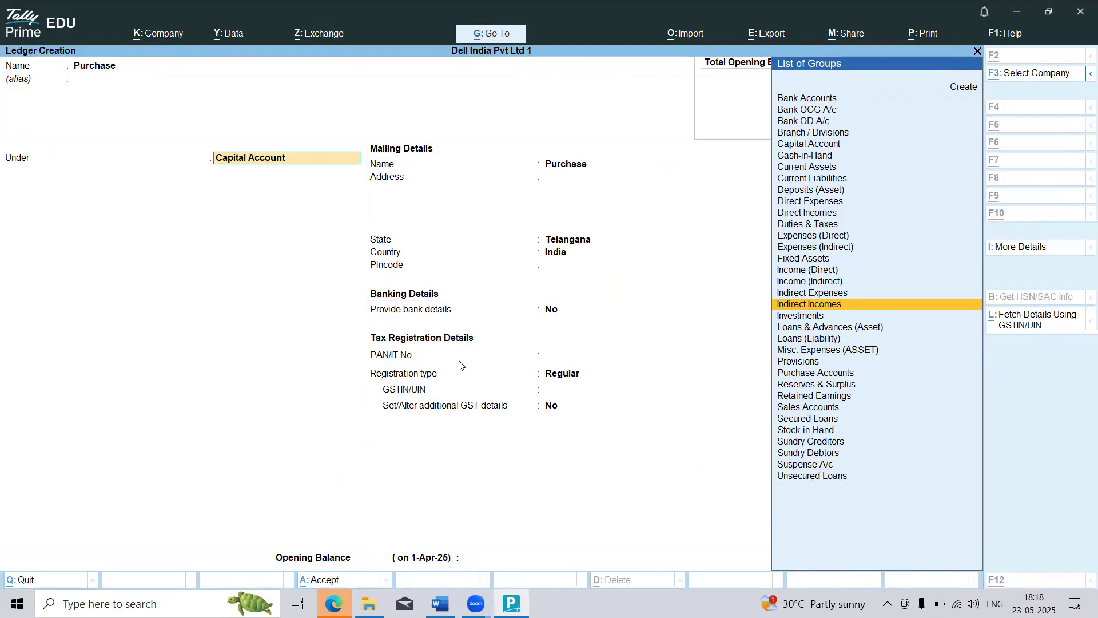
key(alt+Tab)
key(Tab)
key(Tab)
key(Tab)
key(Tab)
key(Tab)
key(Tab)
key(Tab)
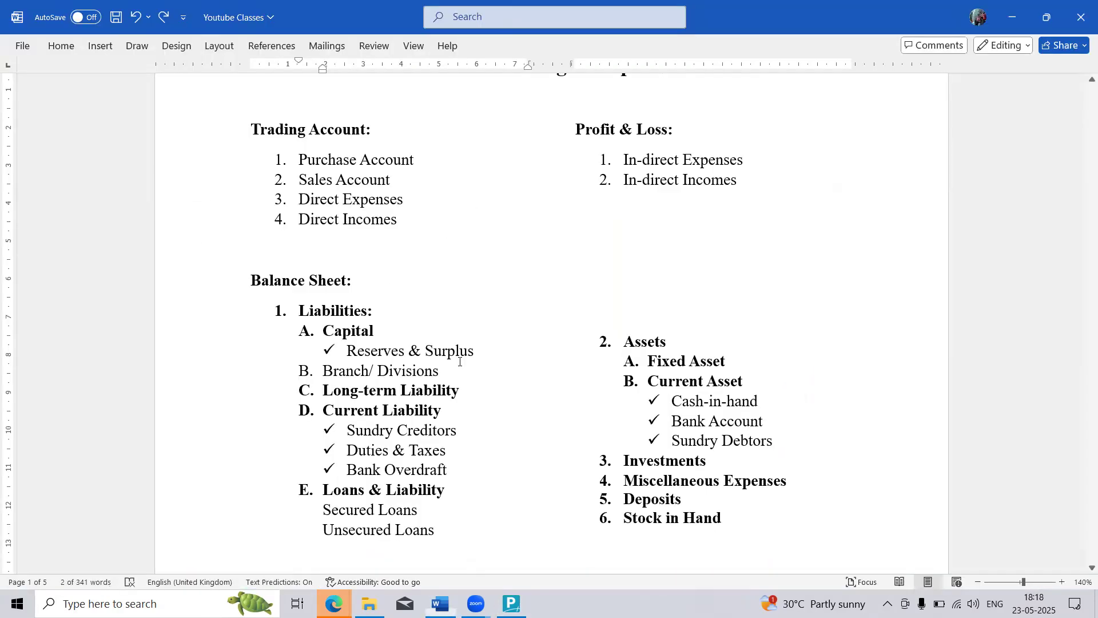
Step: Check the supplier Vijetha Enterprises in Problem 01 against the Sundry Creditors group under Current Liability, and return to TallyPrime
scroll(460, 362, down, 10)
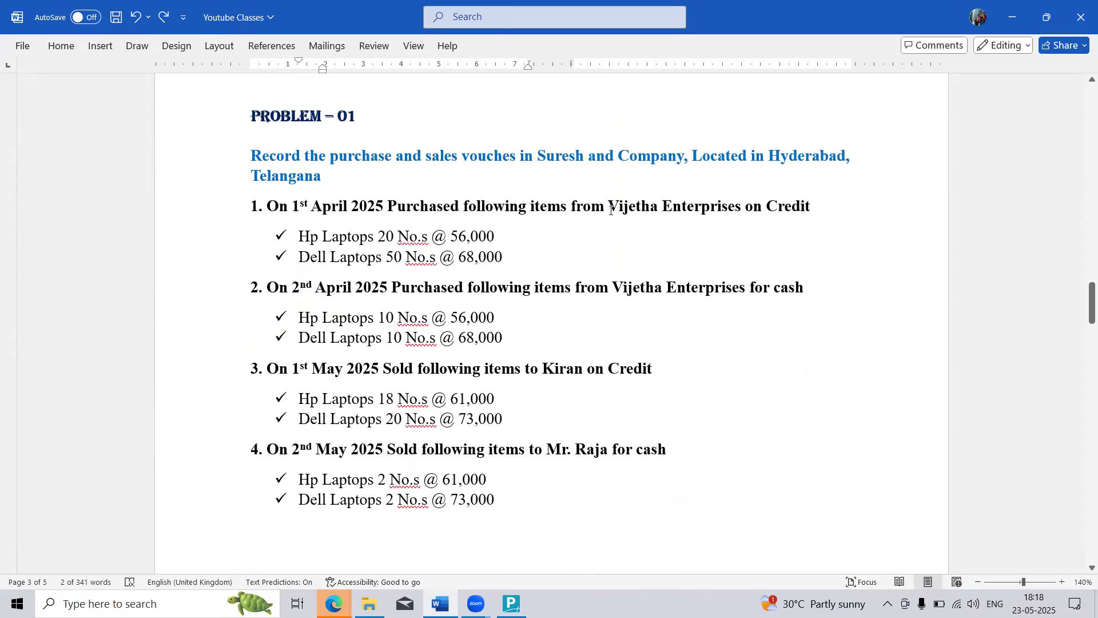
drag(611, 210, 745, 210)
scroll(713, 212, up, 15)
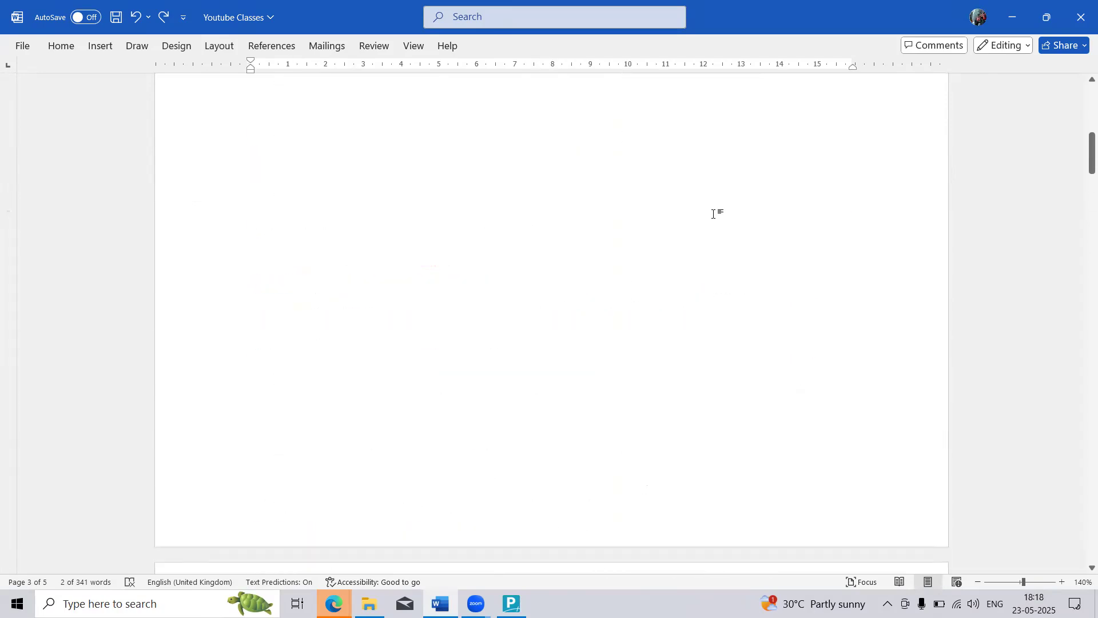
scroll(714, 213, up, 2)
ctrl+scroll(714, 213, up, 1)
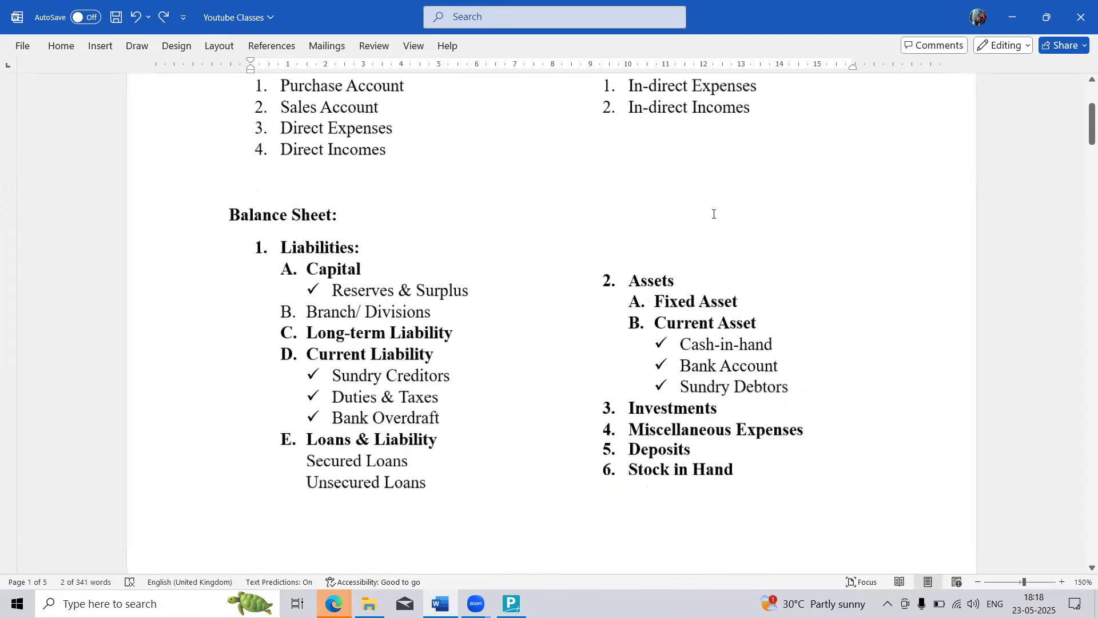
ctrl+scroll(713, 213, up, 1)
drag(263, 261, 346, 263)
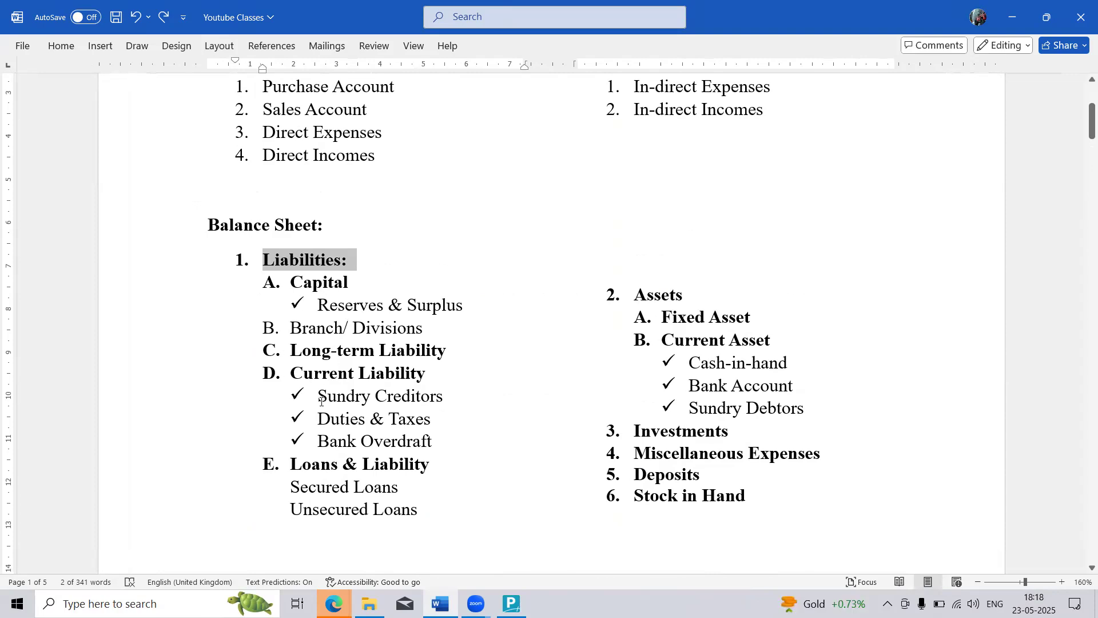
drag(339, 401, 428, 399)
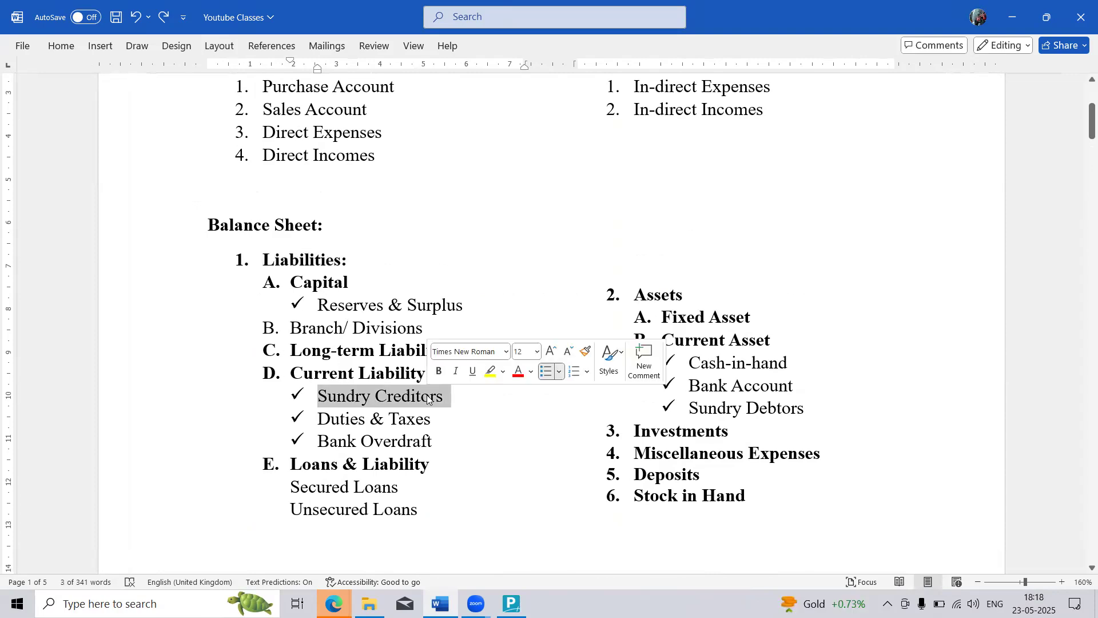
scroll(428, 399, up, 2)
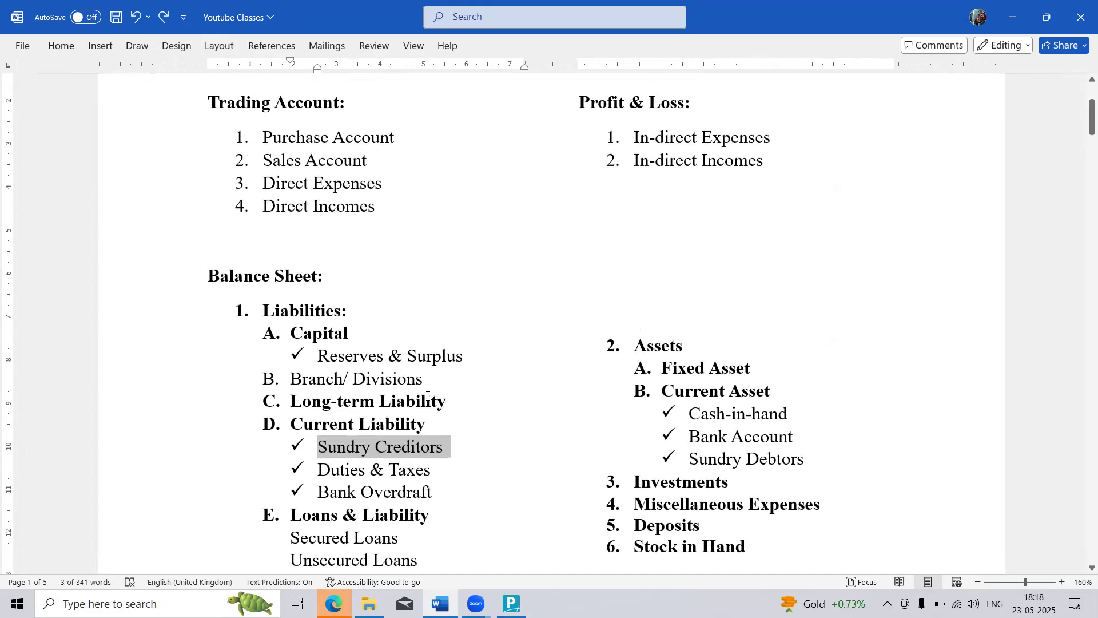
key(alt+Tab)
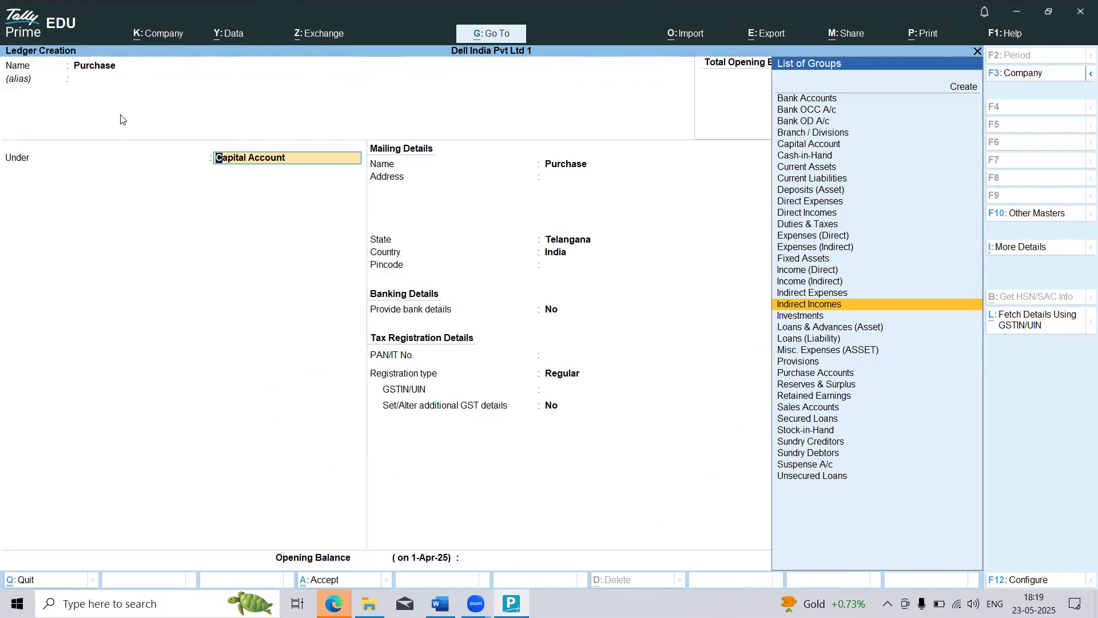
Step: Place the Purchase ledger under the Purchase Accounts group
text(pur)
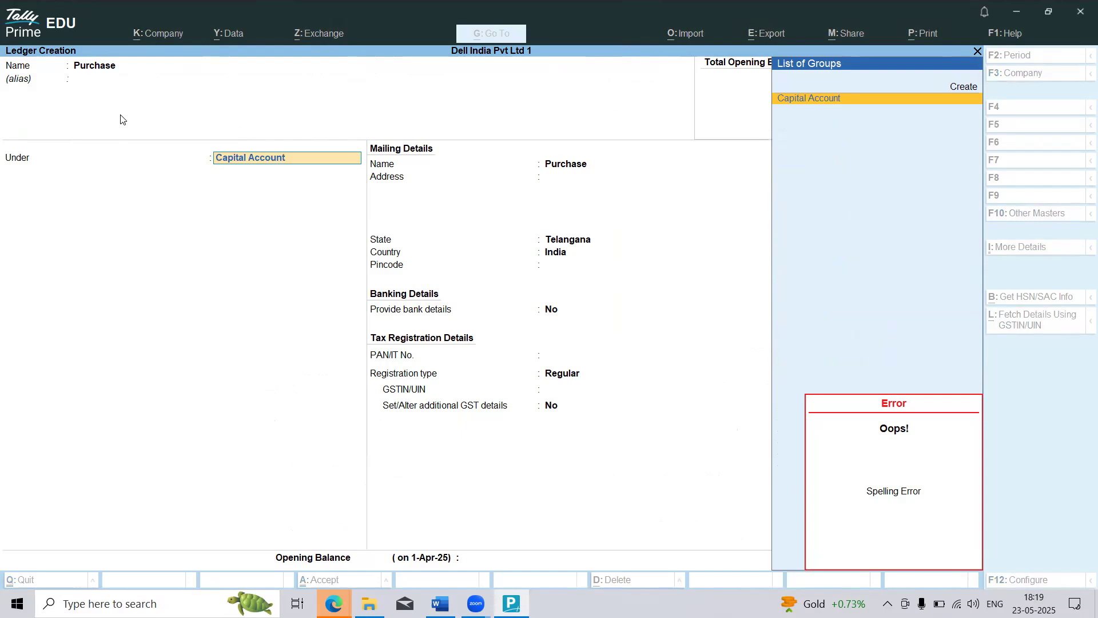
key(BackSpace)
key(BackSpace)
key(BackSpace)
key(BackSpace)
key(BackSpace)
key(BackSpace)
key(BackSpace)
key(BackSpace)
key(BackSpace)
key(BackSpace)
key(BackSpace)
key(BackSpace)
key(BackSpace)
key(BackSpace)
key(BackSpace)
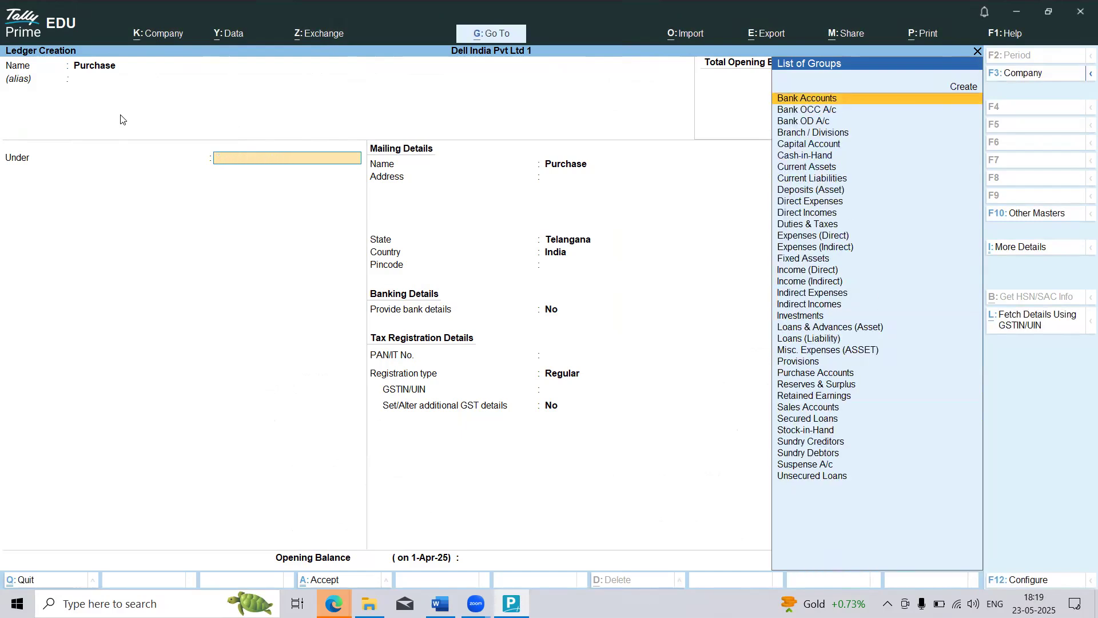
text(pu)
key(Return)
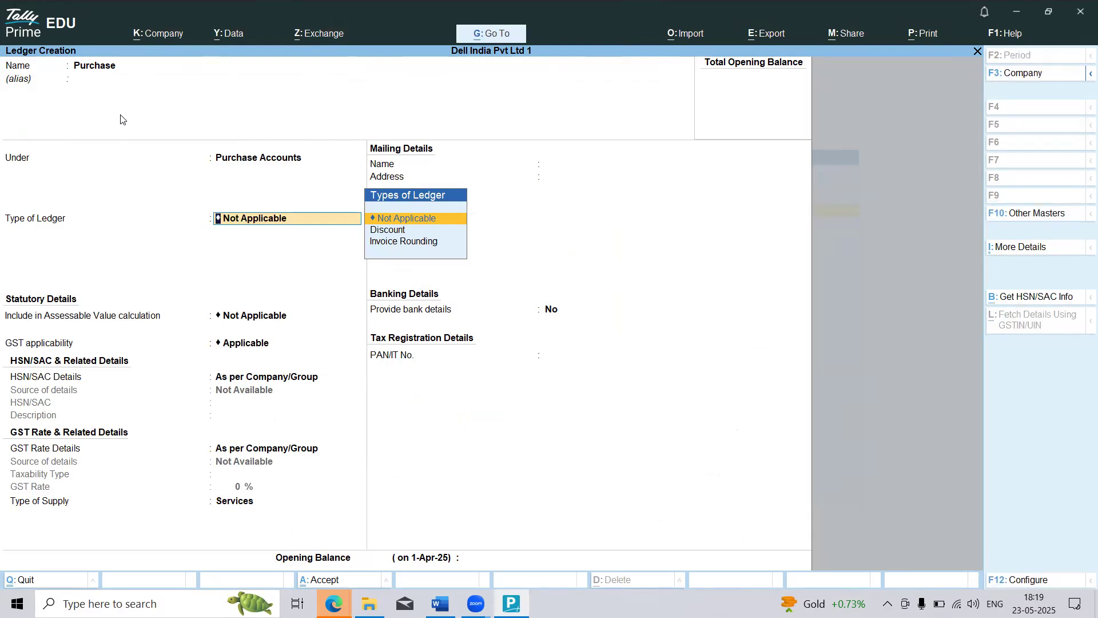
Step: Keep the default ledger type and statutory details for the Purchase ledger and save it
key(Return)
Step: Create a ledger named Vijetha Enterprises under Sundry Creditors, without an alias
key(Return)
key(Return)
key(Return)
key(Return)
key(Return)
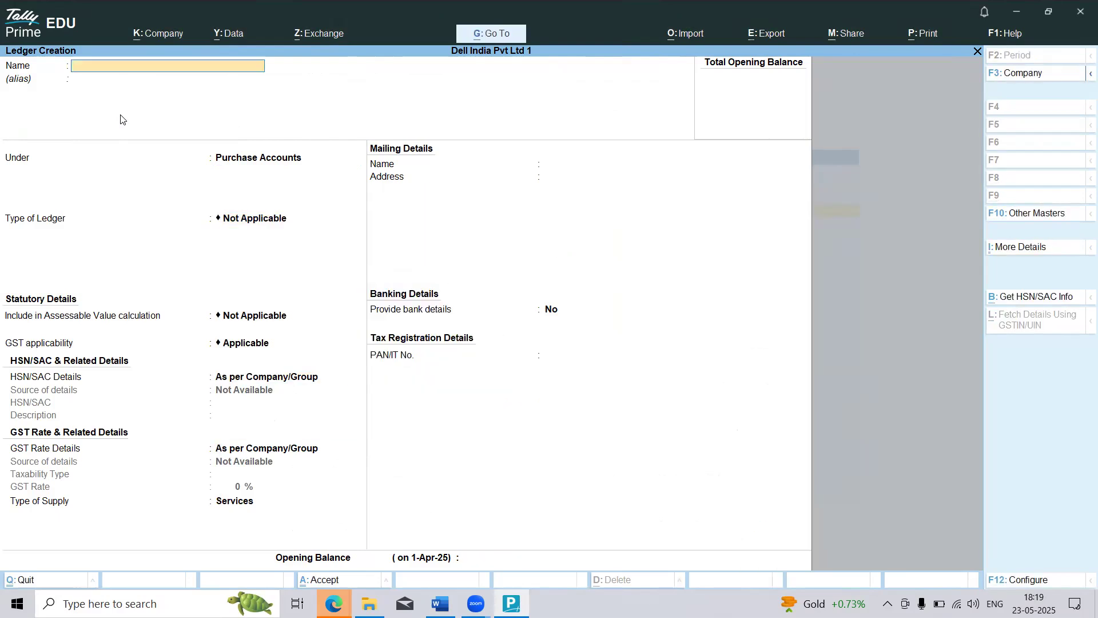
text(Vijetha Enterprises)
key(Return)
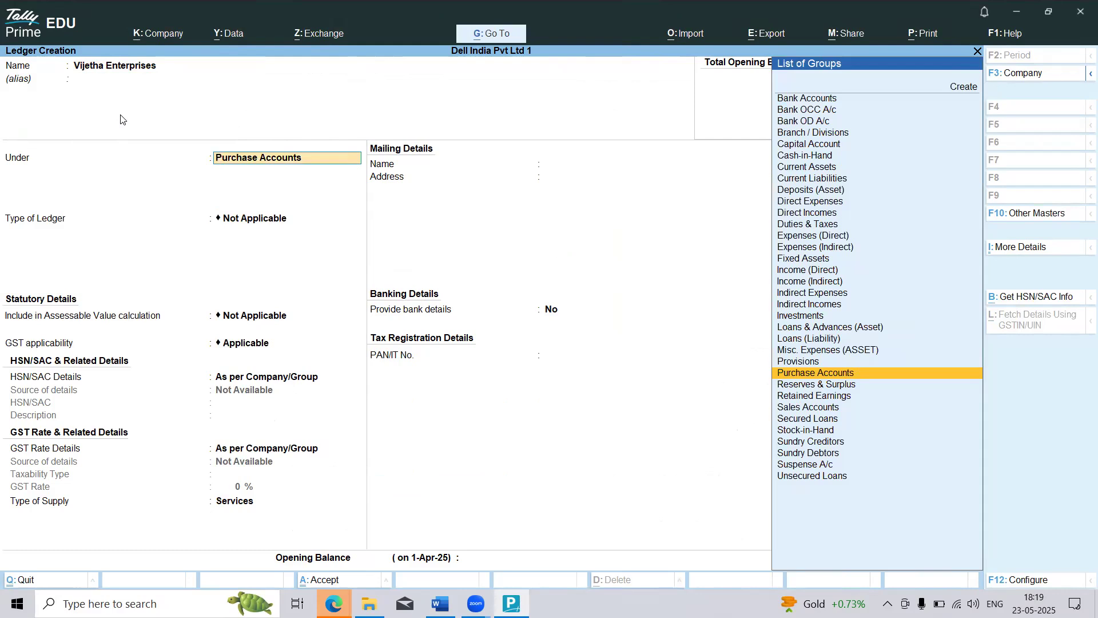
text(Sun)
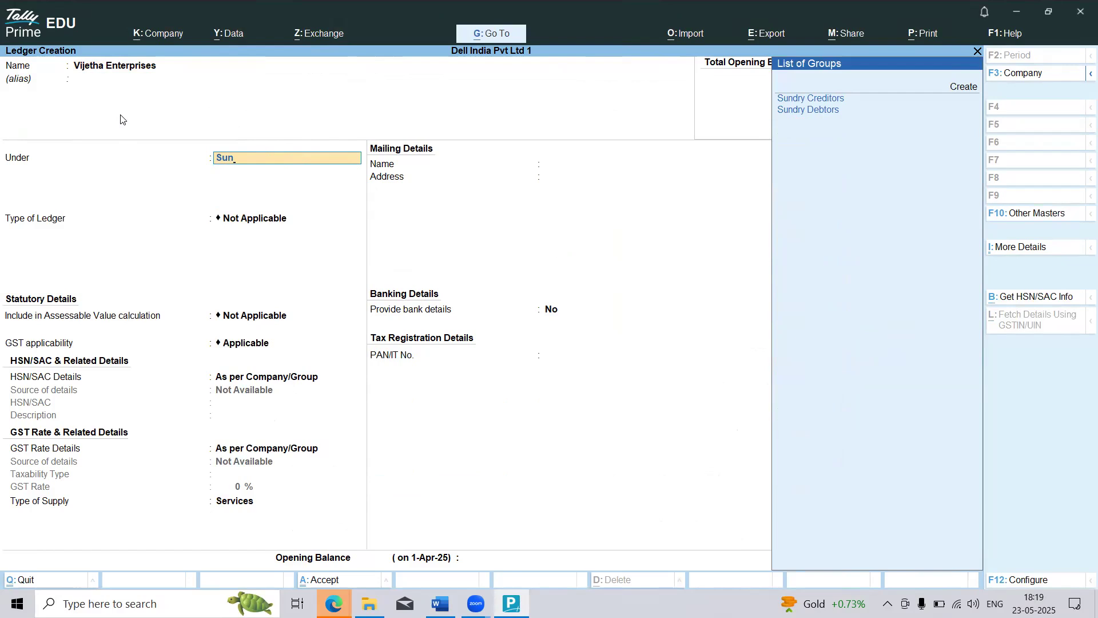
key(Return)
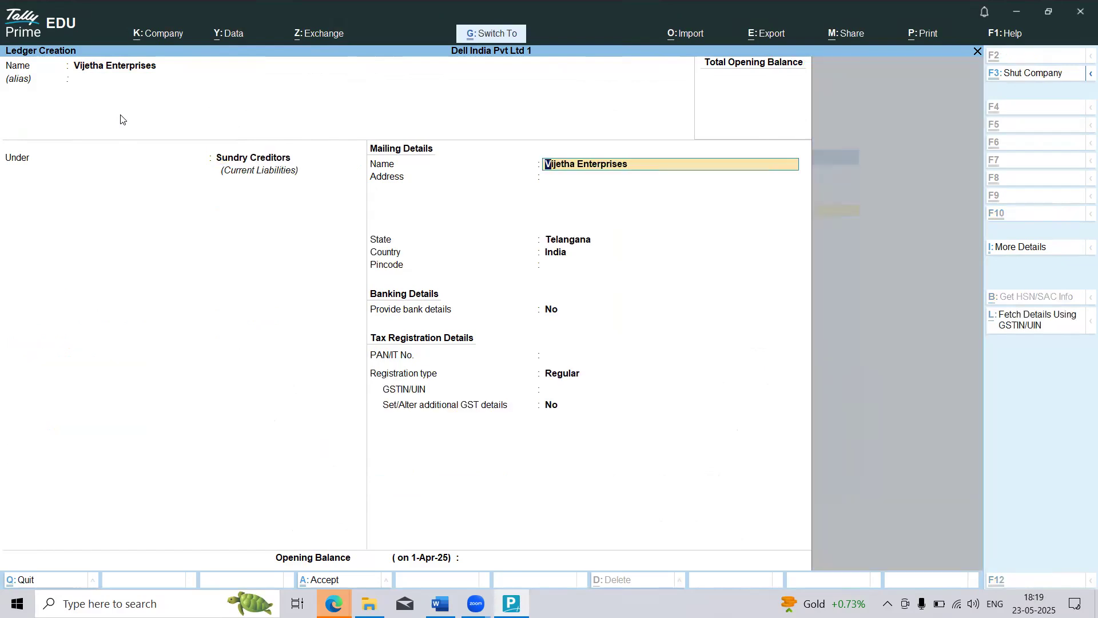
Step: Switch to the Word document and review the purchase and sales transactions of Problem 01
key(alt+Tab)
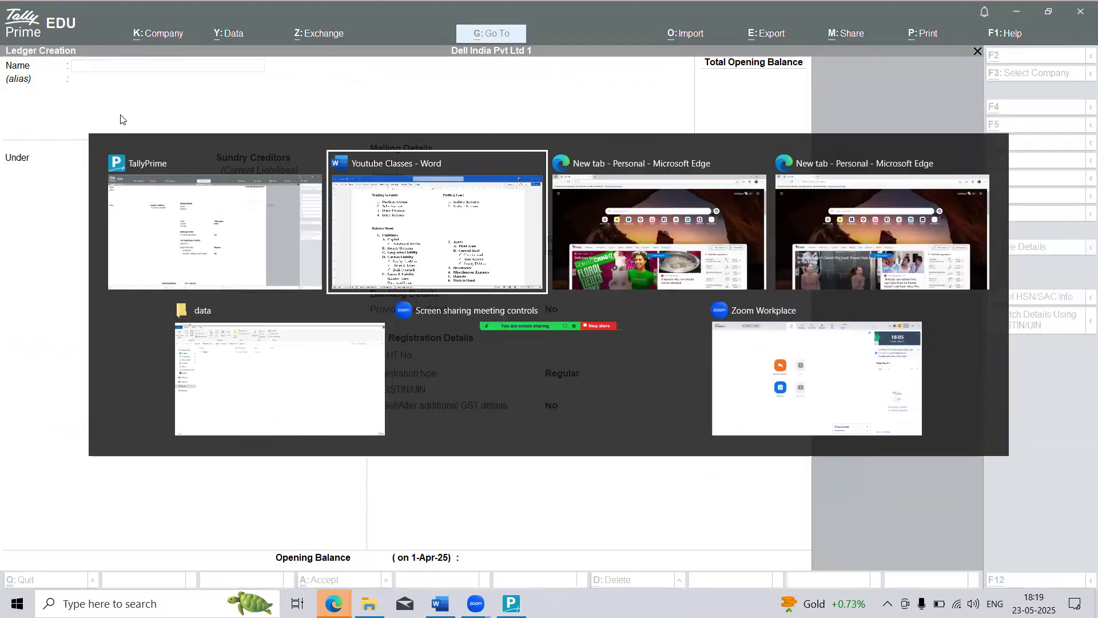
scroll(117, 120, down, 20)
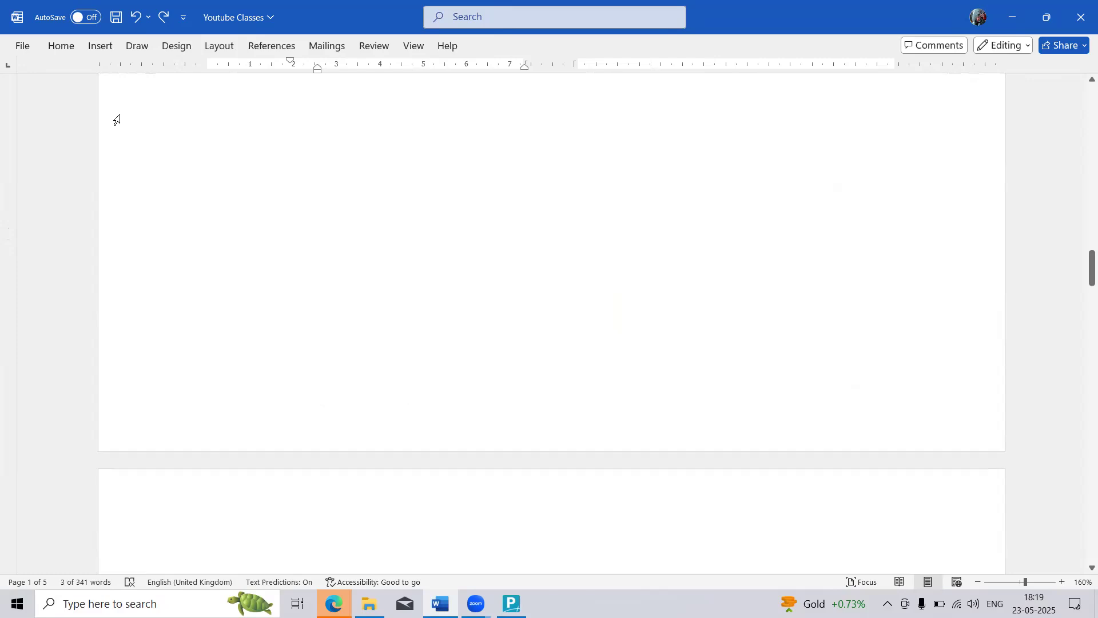
scroll(116, 121, down, 7)
scroll(117, 120, up, 2)
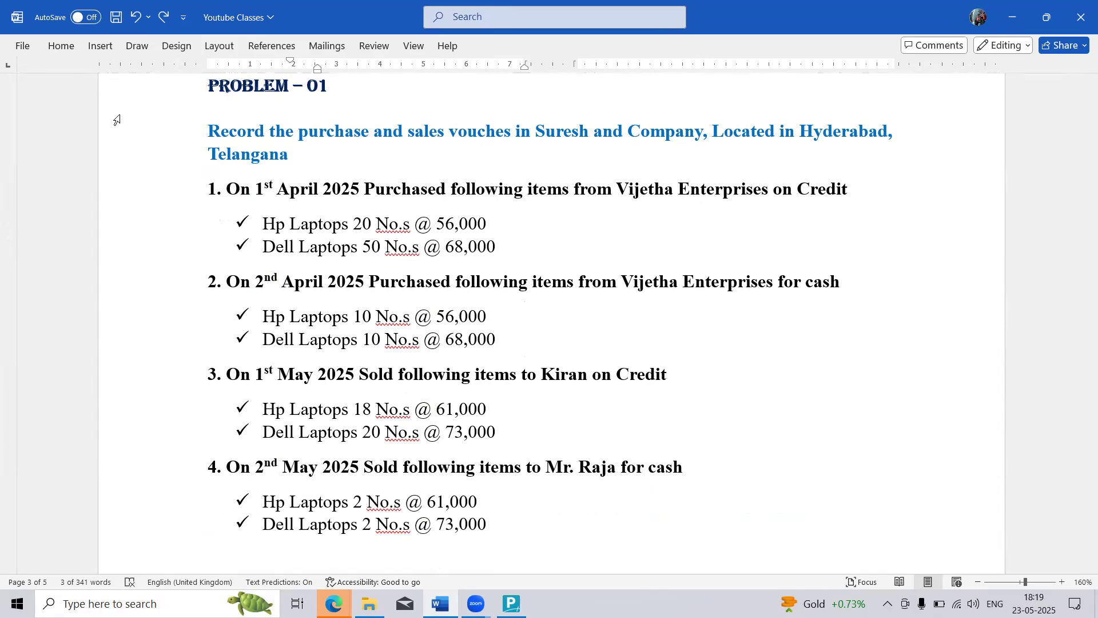
scroll(132, 112, up, 1)
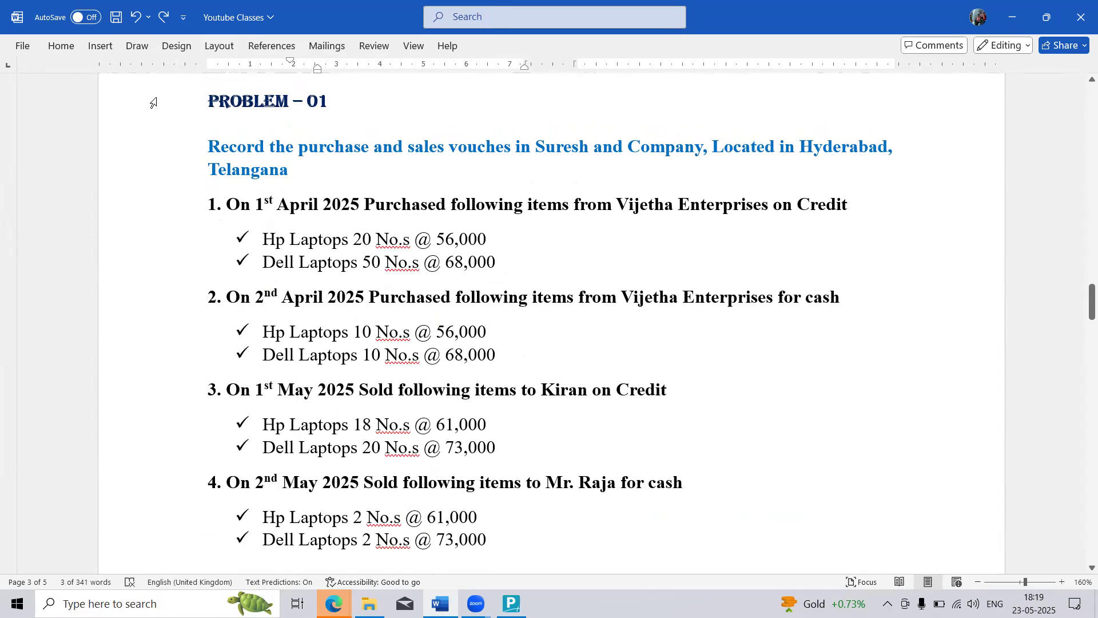
Step: Return to TallyPrime and create a ledger named Salareis under Indirect Expenses, keeping the default statutory details
key(alt+Tab)
text(Salareis)
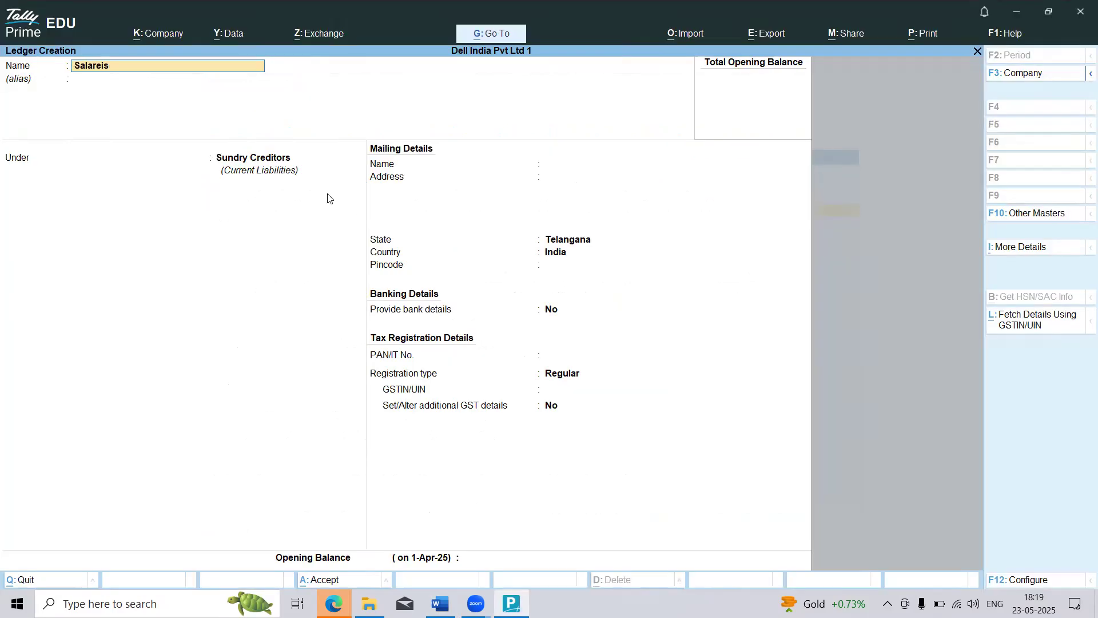
key(Return)
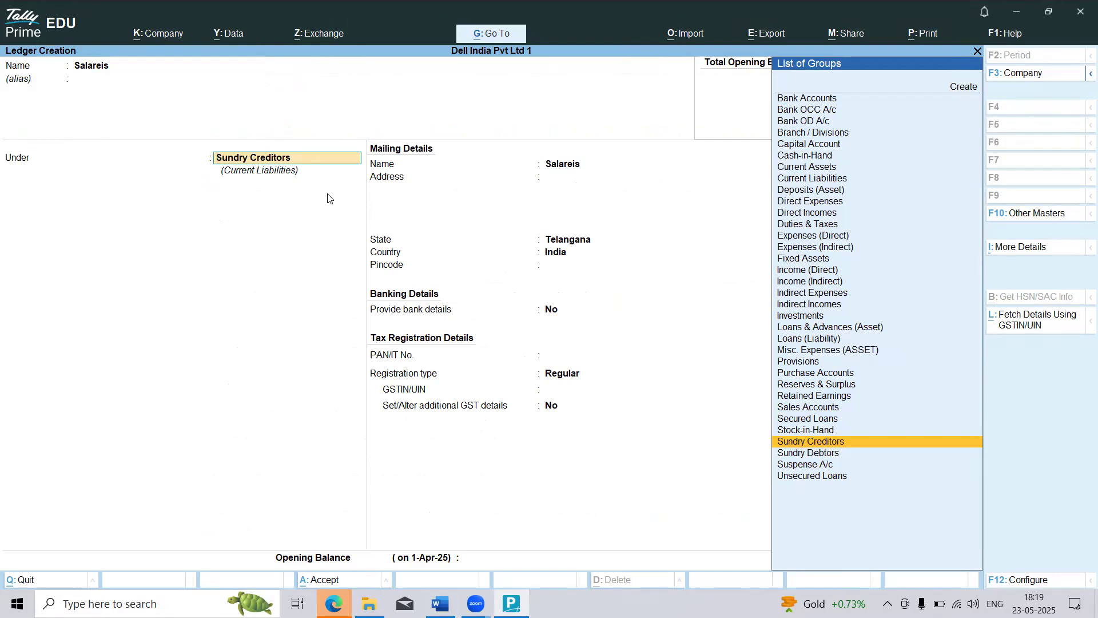
text(Ind)
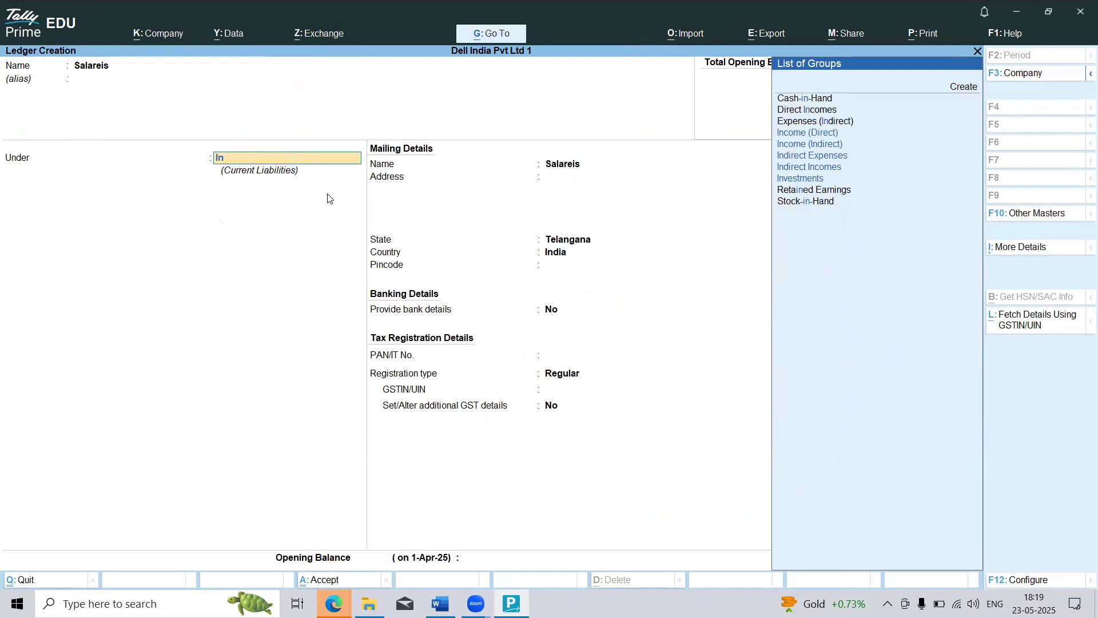
key(Return)
key(Return)
key(Return)
key(ctrl)
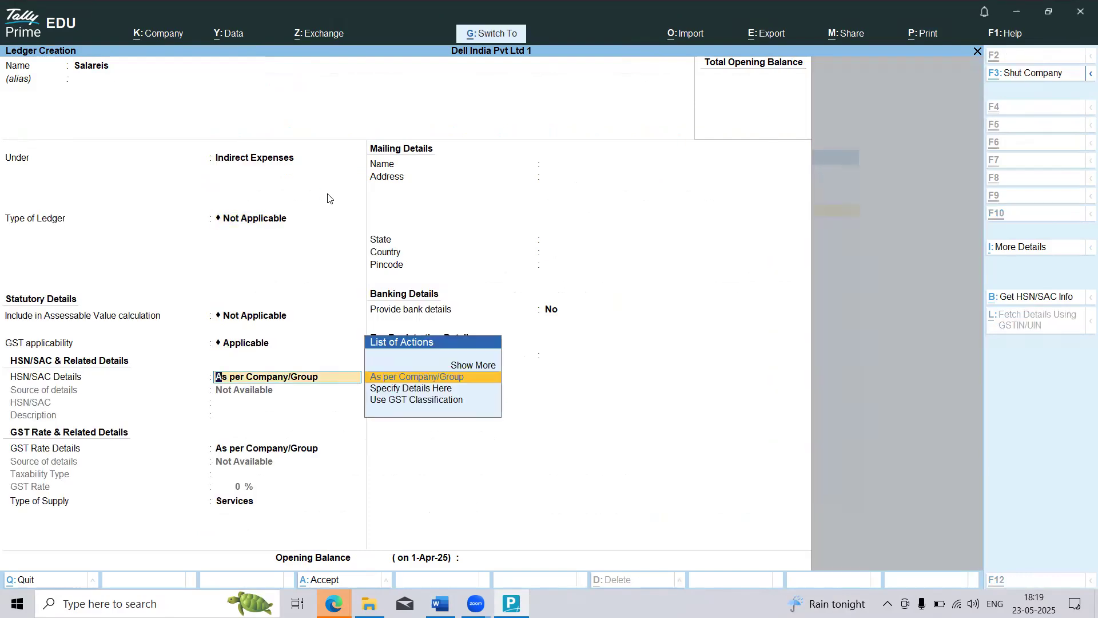
key(ctrl+a)
Step: Check Problem 01 in the Word document, return to TallyPrime, and leave ledger creation for the Gateway of Tally
key(alt+Tab)
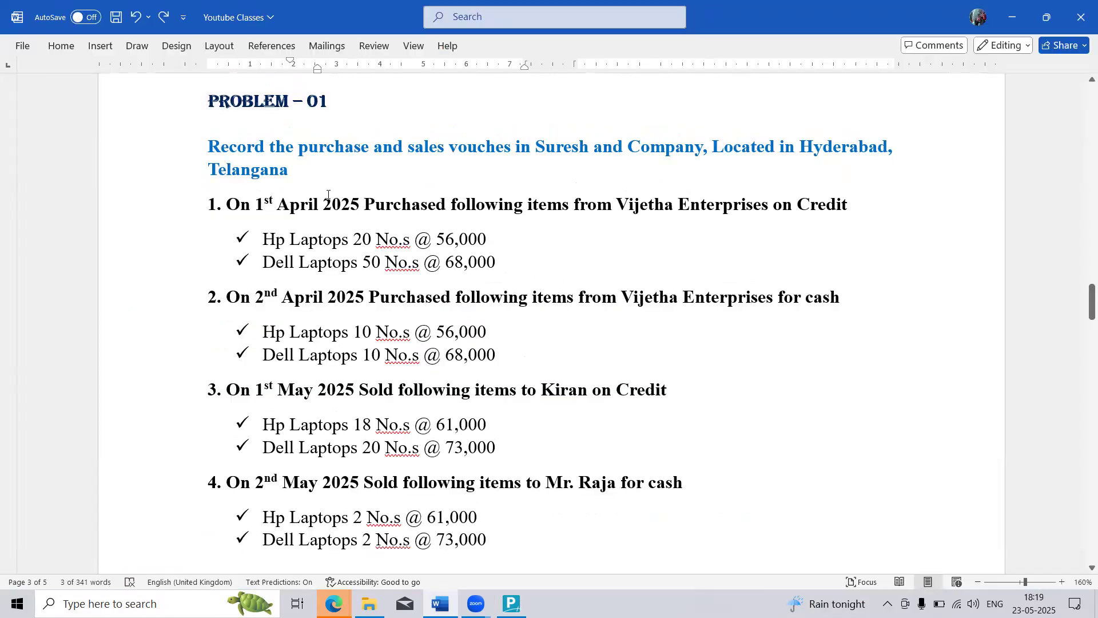
key(alt+Tab)
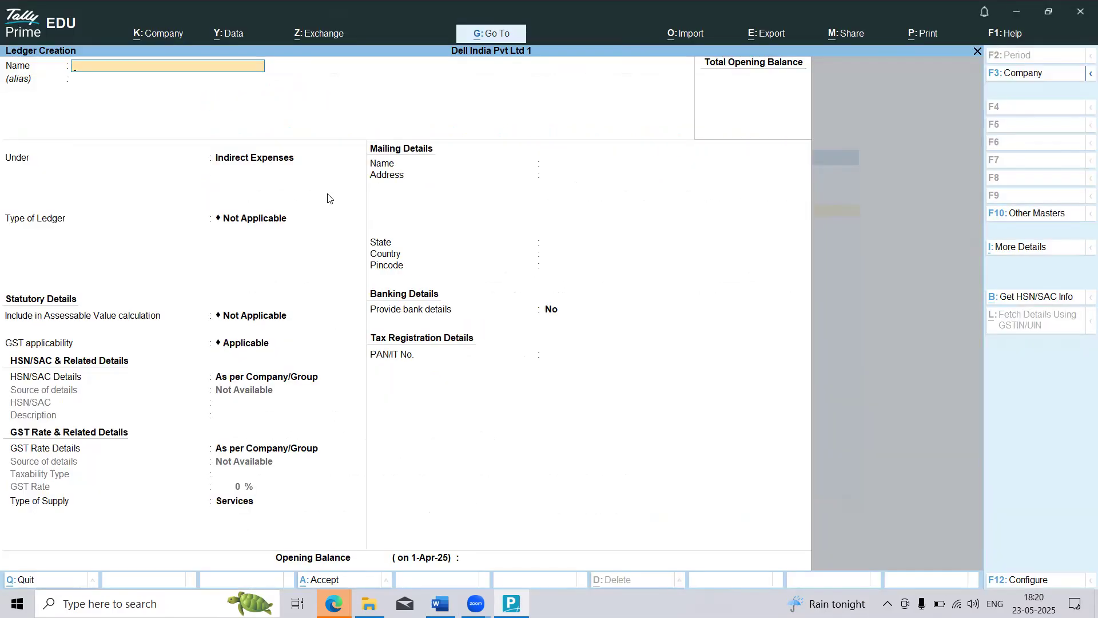
key(Escape)
key(Escape)
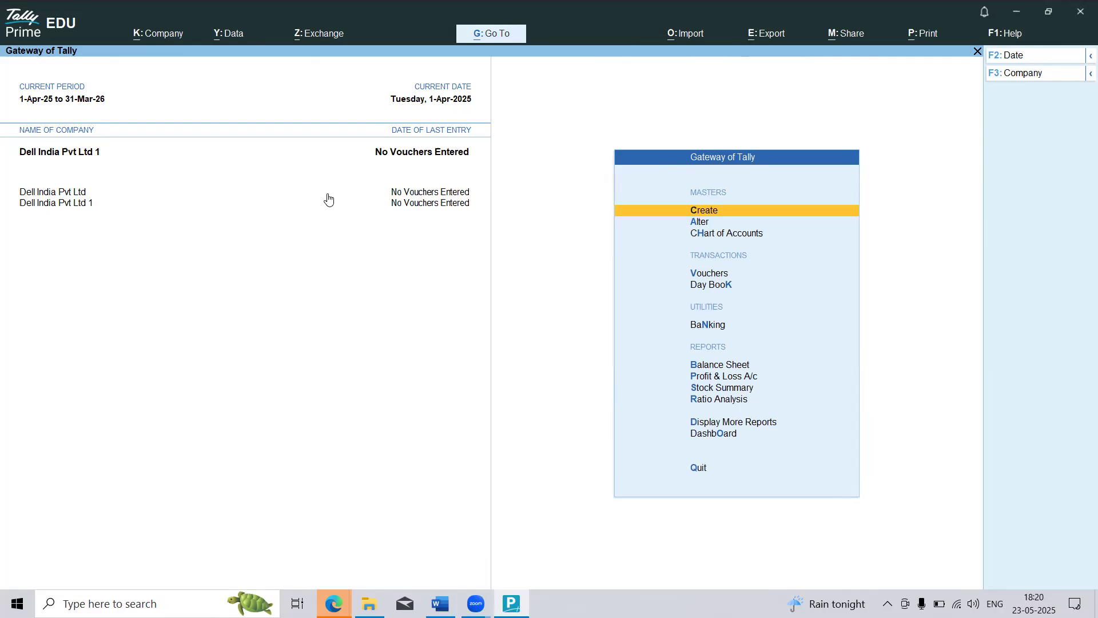
Step: Start creating a stock item from the inventory masters, checking the item names against Problem 01 in the Word document
key(Return)
key(Down)
key(Down)
key(Down)
key(Down)
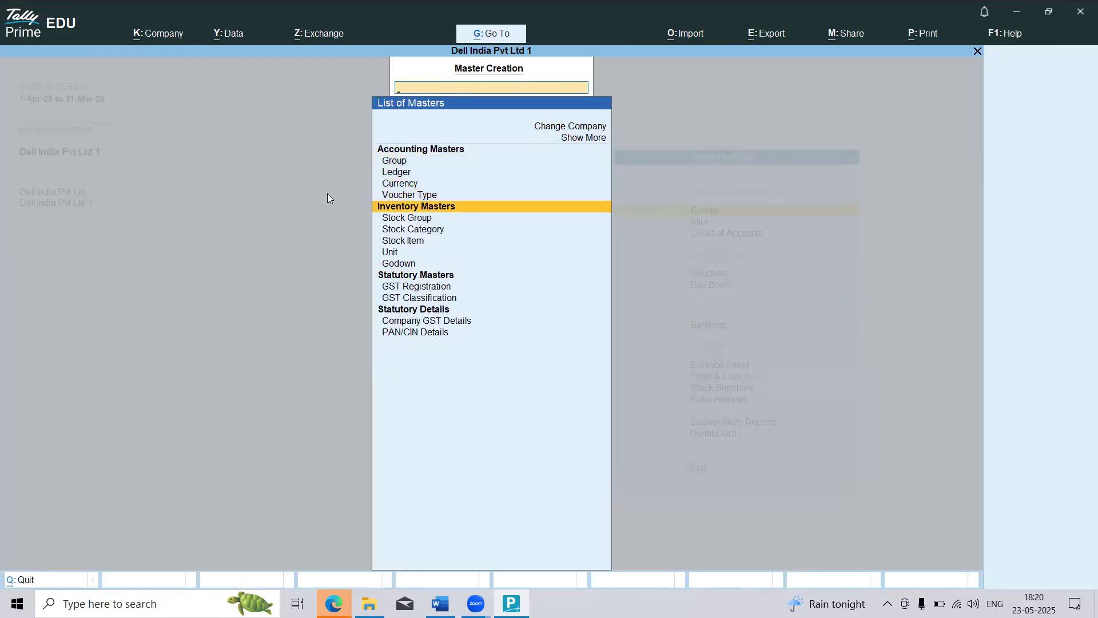
key(Down)
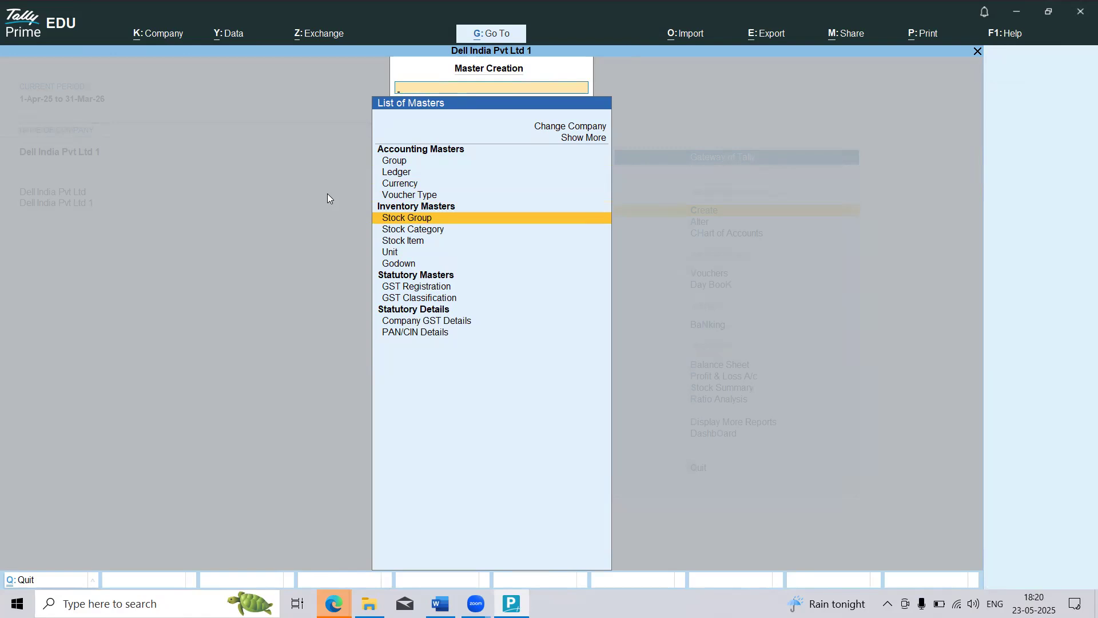
key(Down)
key(Down)
key(Down)
key(Up)
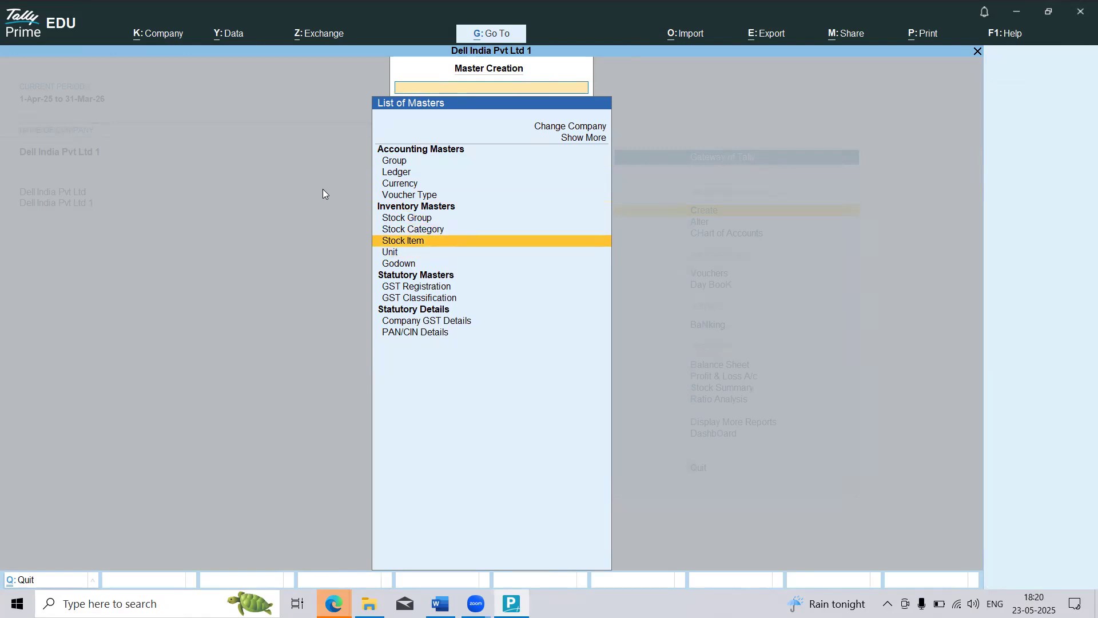
key(alt+Tab)
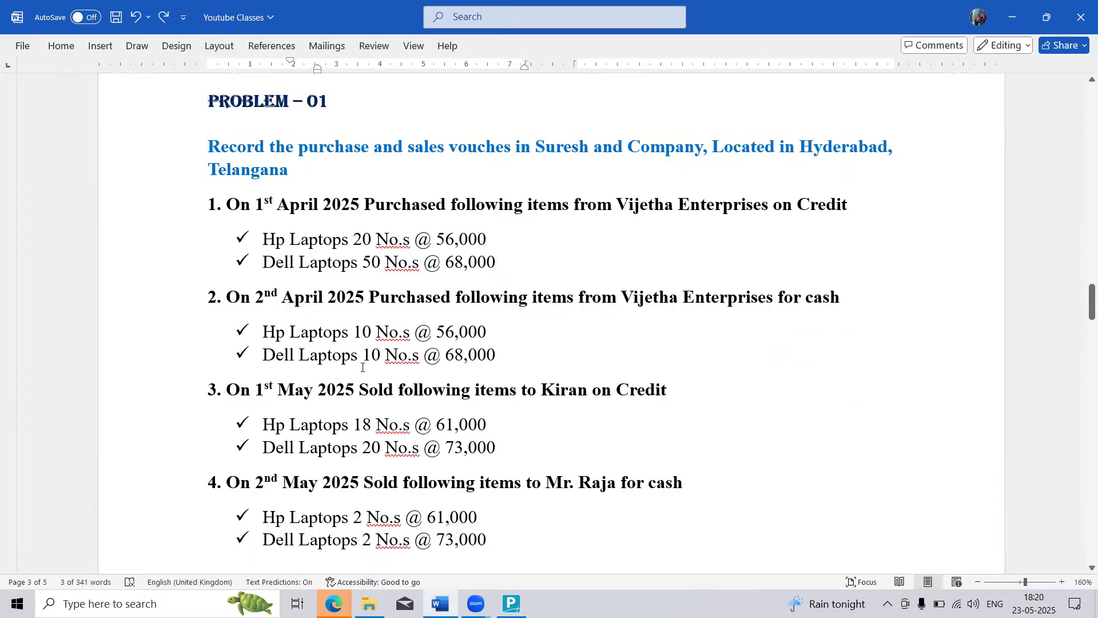
key(alt+Tab)
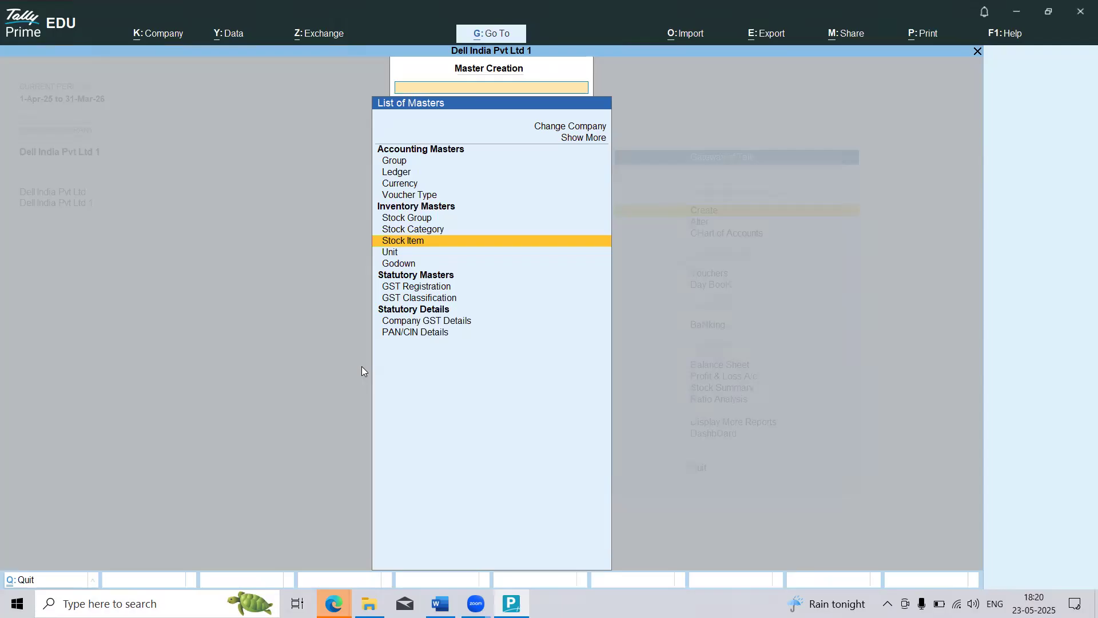
key(Return)
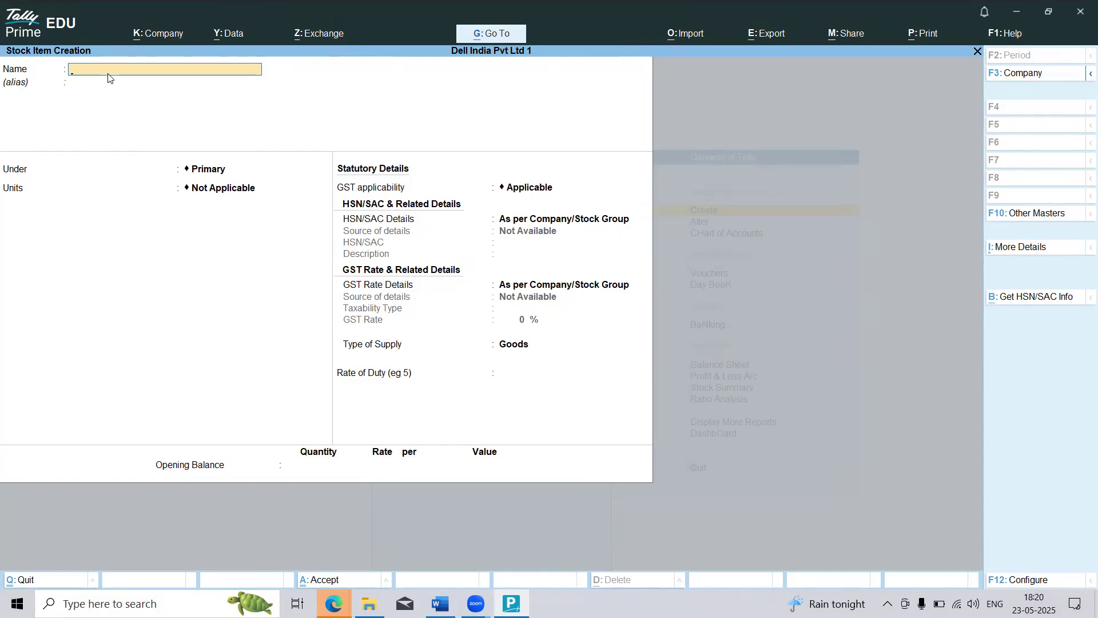
Step: Name the stock item Hp Laptops without an alias and keep it under the Primary group
text(Hp Laptops)
key(Return)
key(Return)
key(Return)
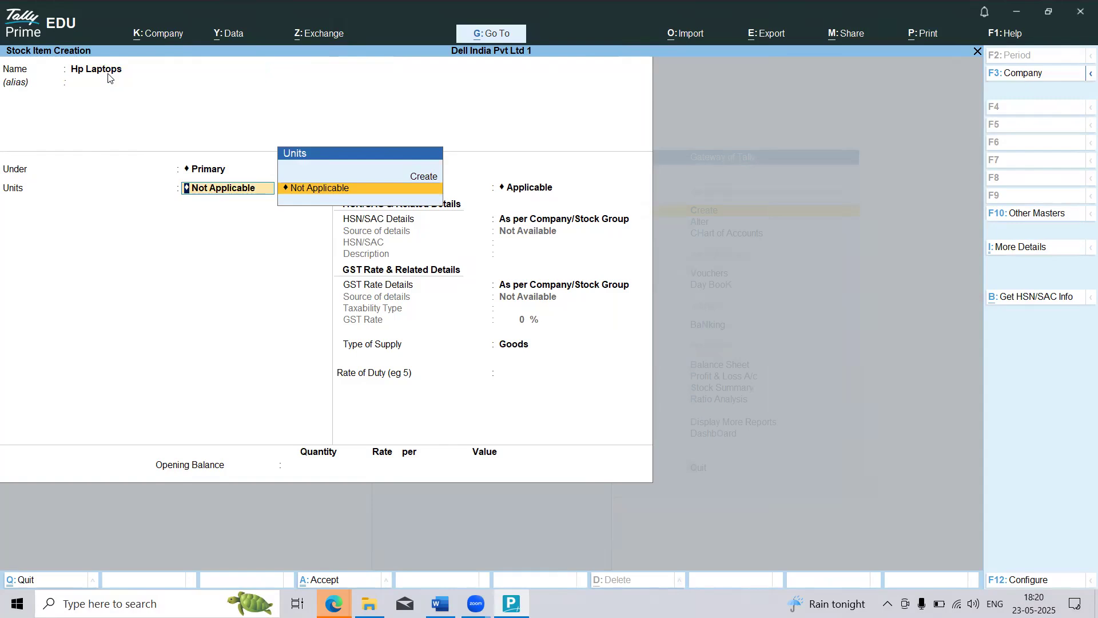
key(BackSpace)
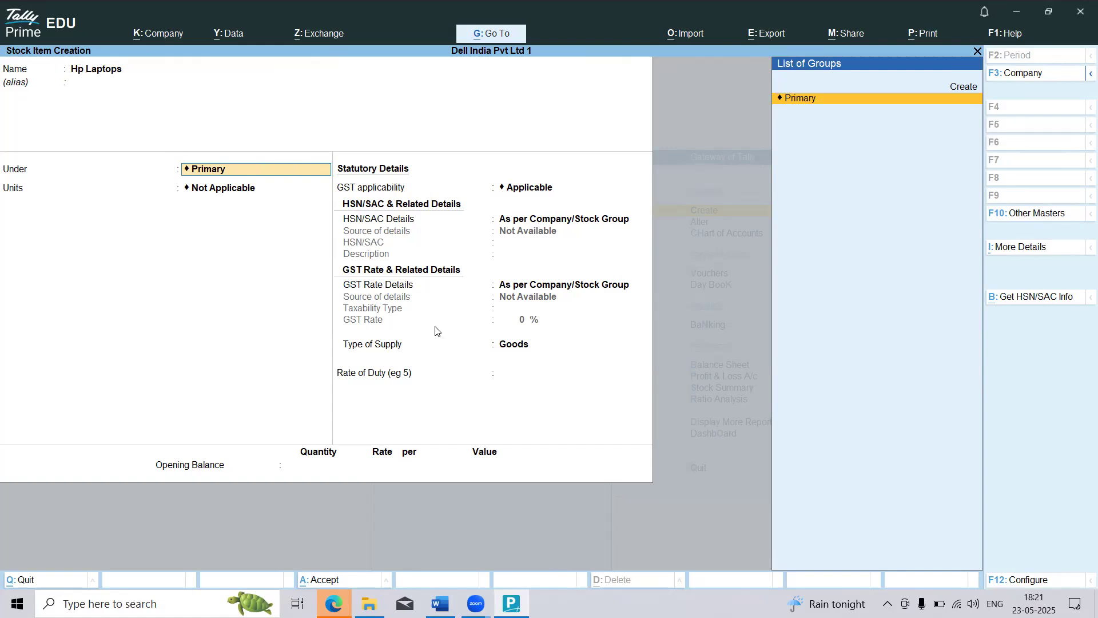
key(Return)
key(BackSpace)
key(Return)
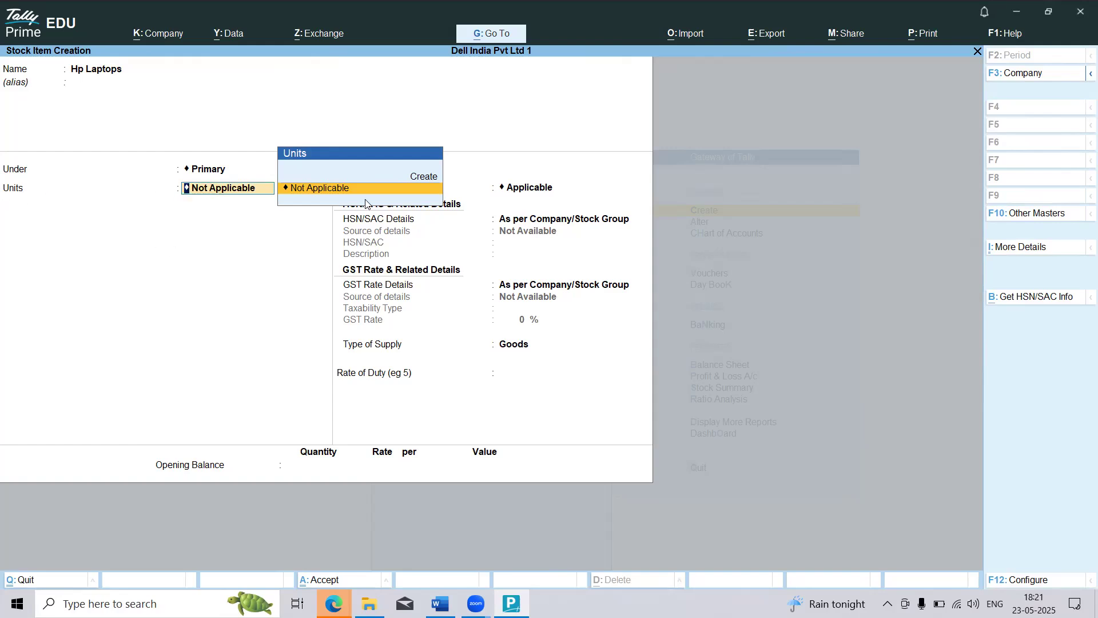
Step: Open the creation of a new unit for the stock item, and discard both the unit and the item
key(Up)
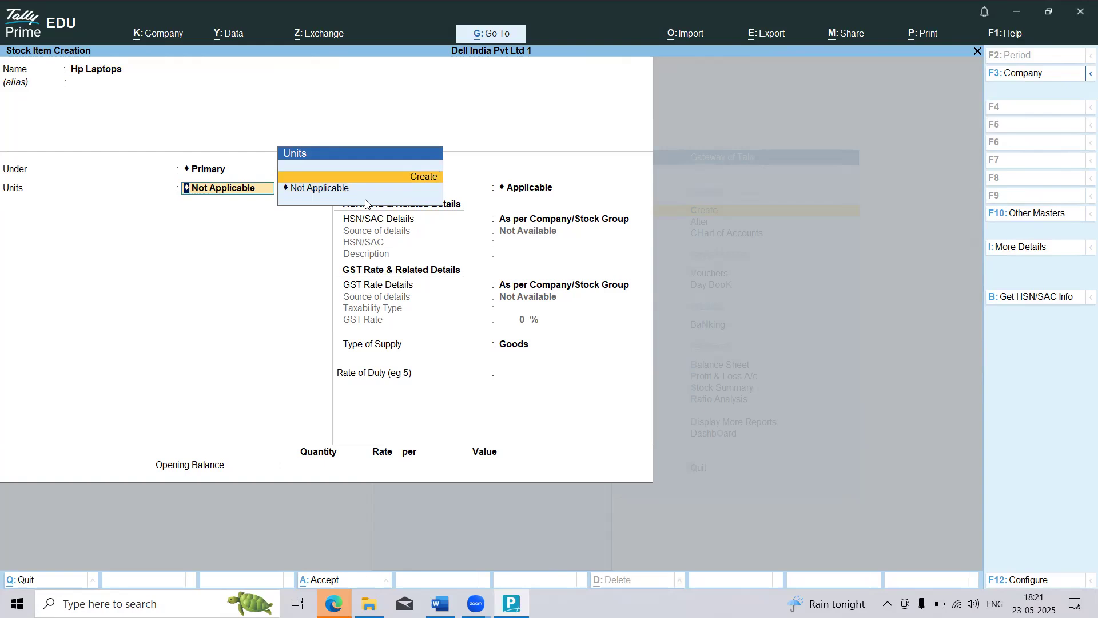
key(Return)
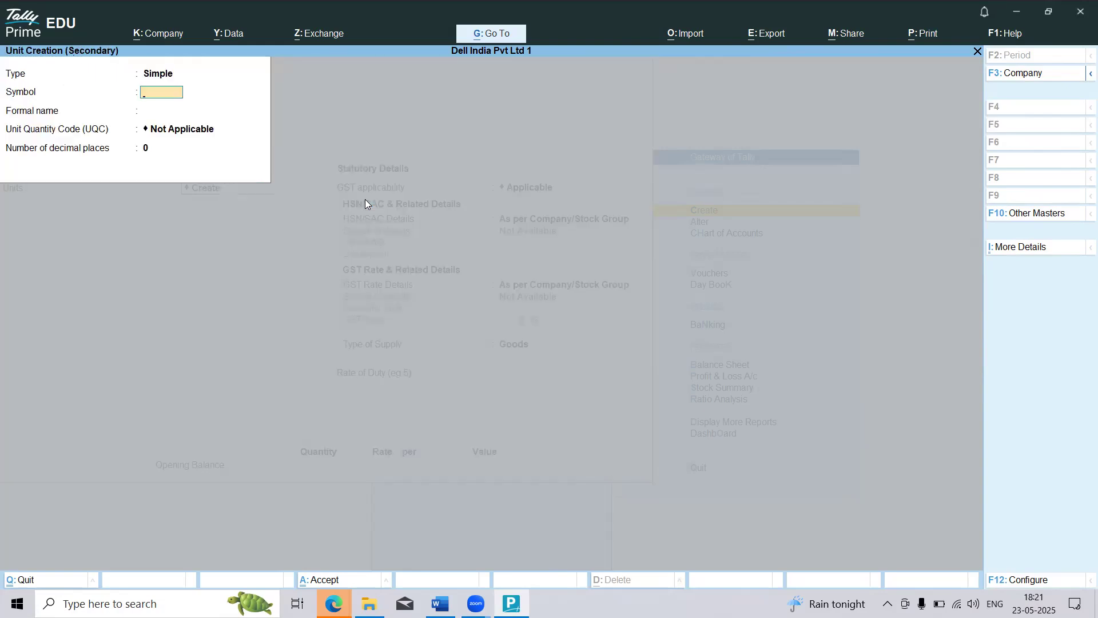
key(Escape)
Step: Leave master creation for the Gateway of Tally and open accounting voucher creation
key(Escape)
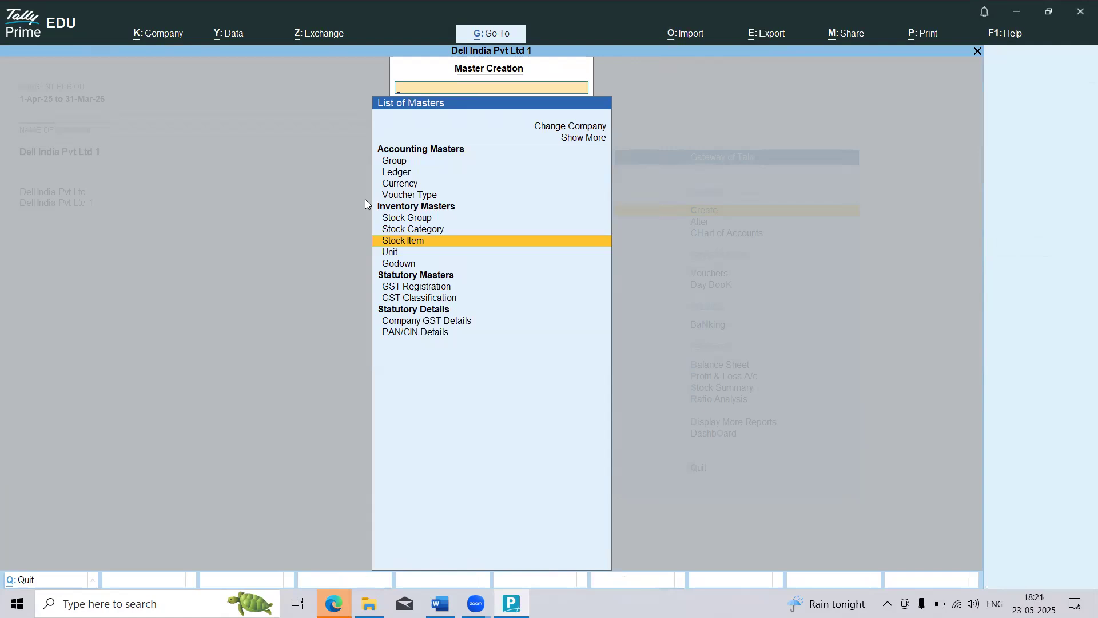
key(Escape)
key(Down)
key(Down)
key(Down)
key(Down)
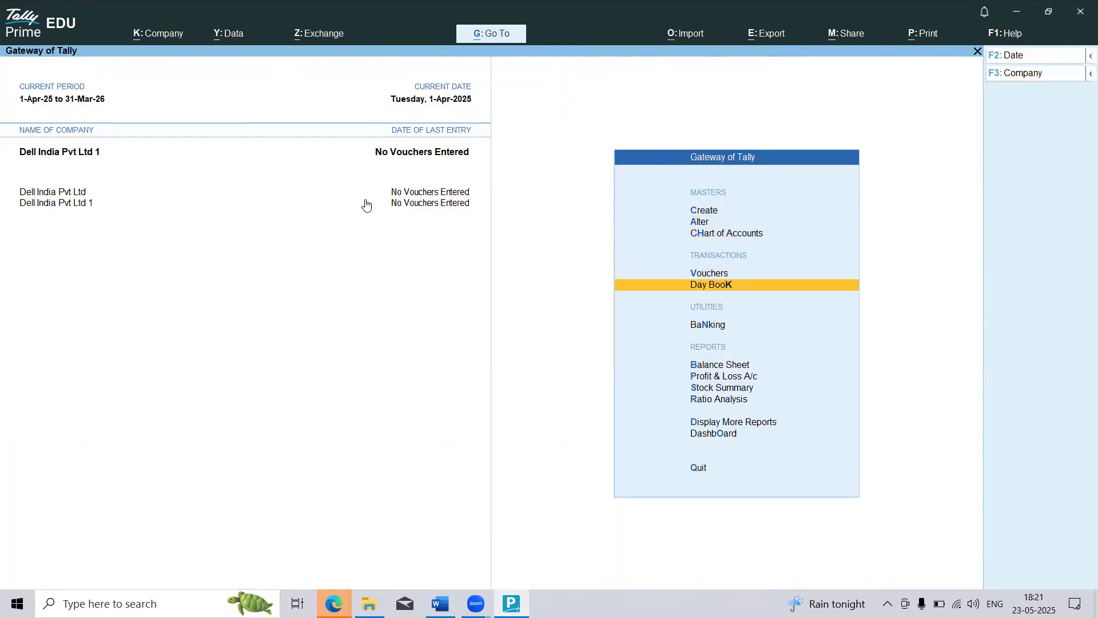
key(Up)
key(Return)
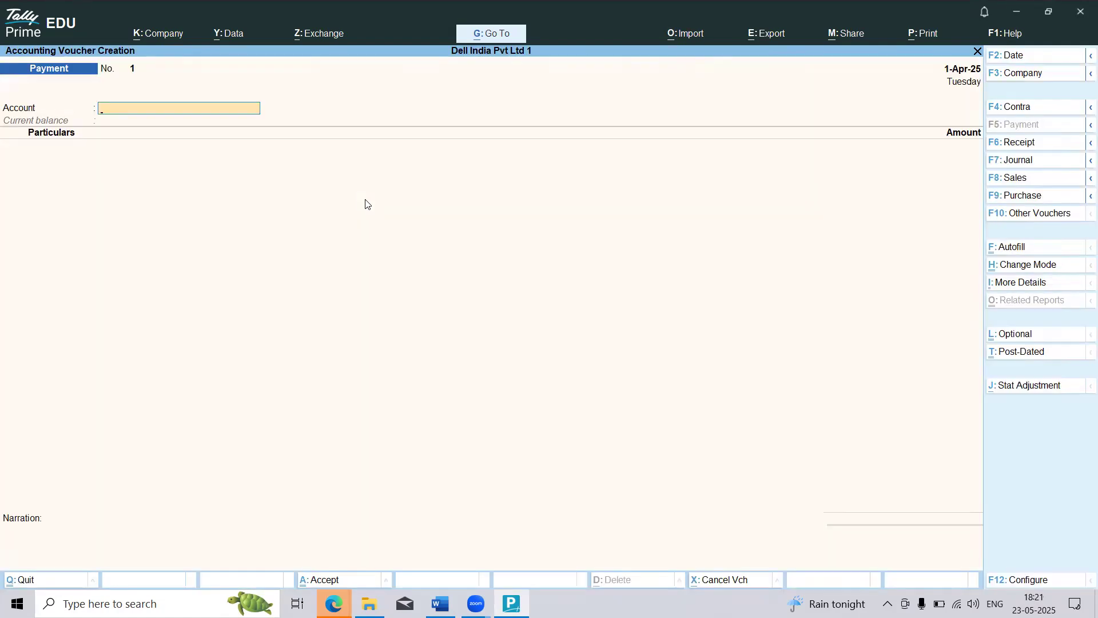
Step: Look through the Contra, Payment, Receipt, Journal and Sales voucher types, ending on the Purchase voucher
click(1020, 110)
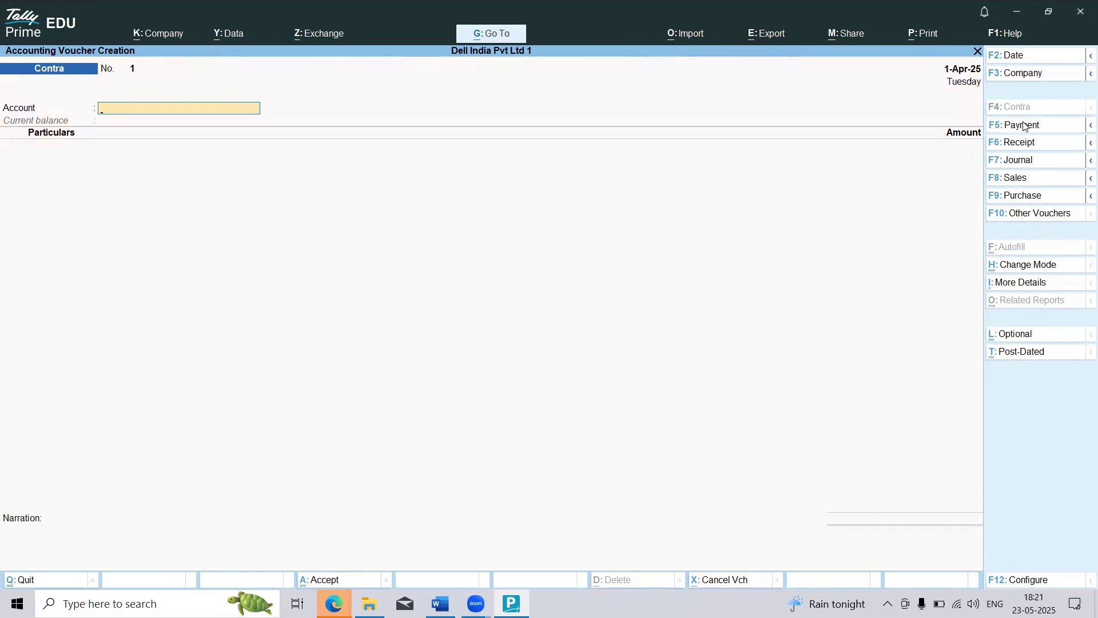
click(1024, 125)
click(1020, 143)
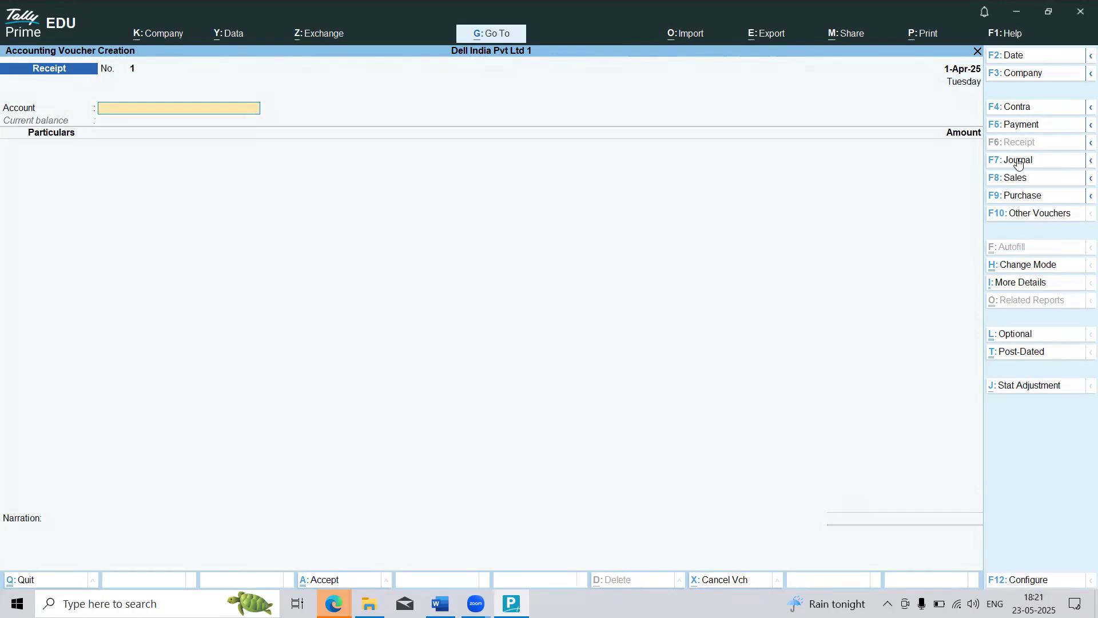
click(1019, 162)
click(1015, 178)
click(1014, 196)
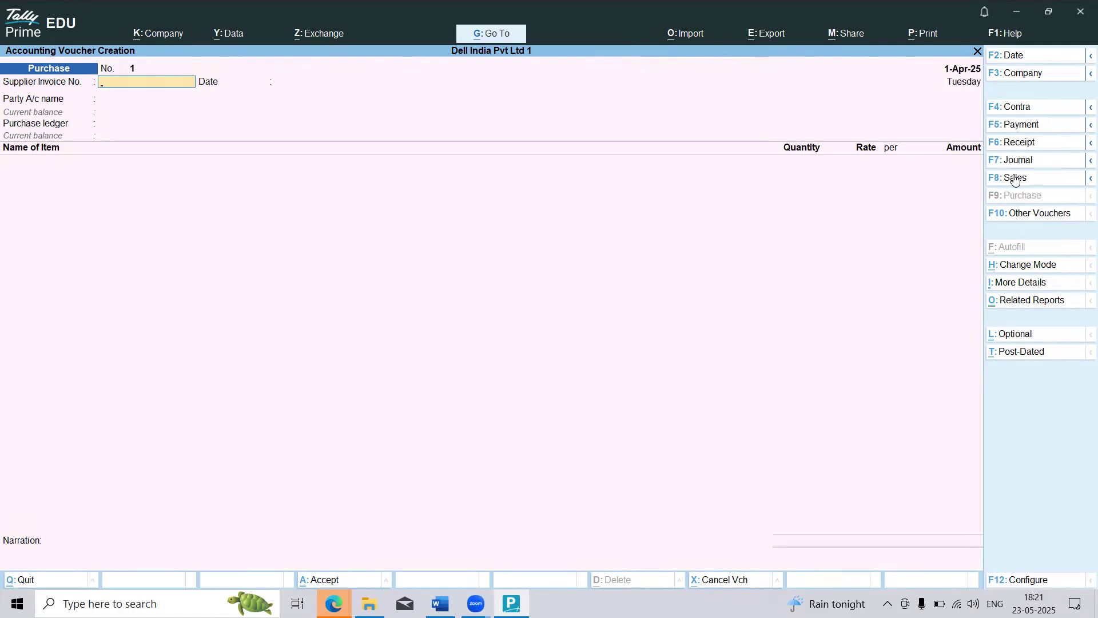
Step: Look through the Contra, Payment, Receipt, Journal and Sales voucher types again and return to the Purchase voucher
click(1017, 108)
click(1022, 126)
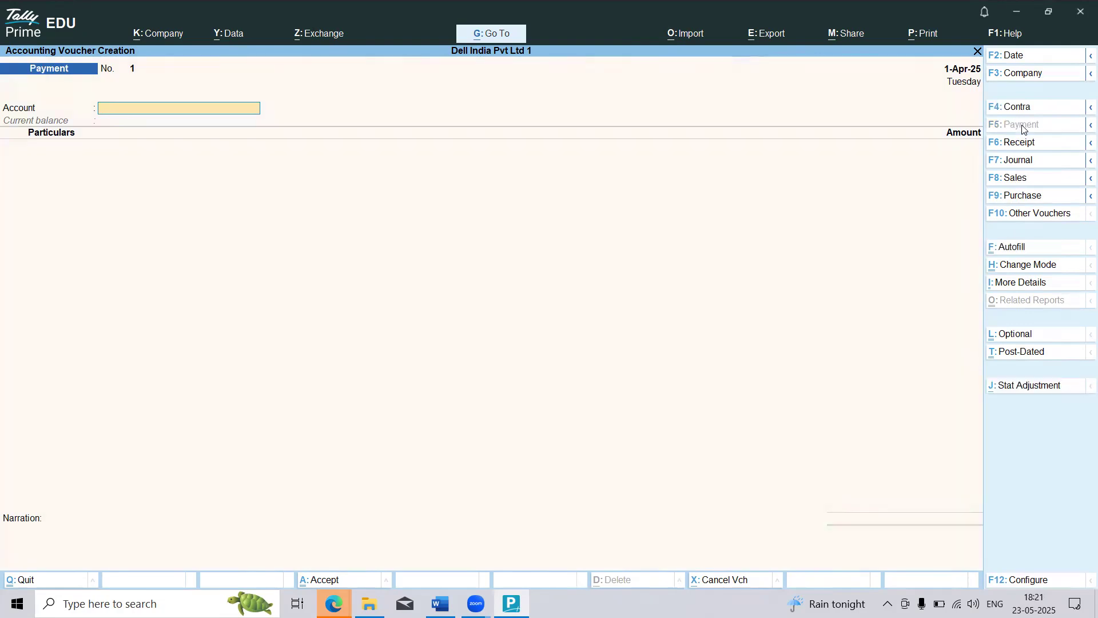
click(1024, 150)
click(1020, 162)
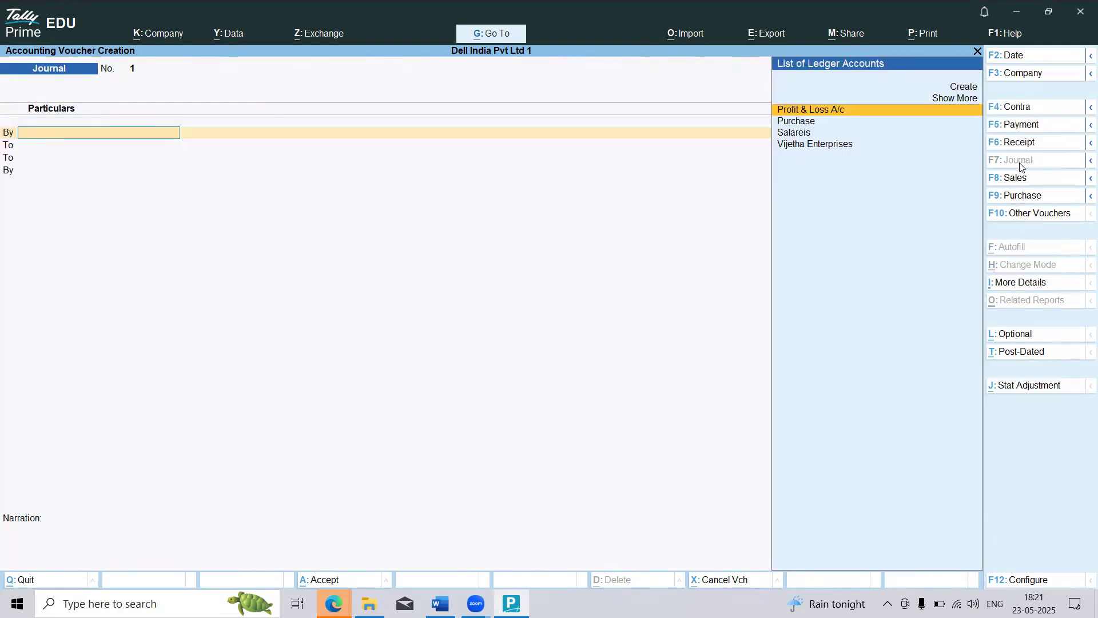
click(1018, 182)
click(1021, 196)
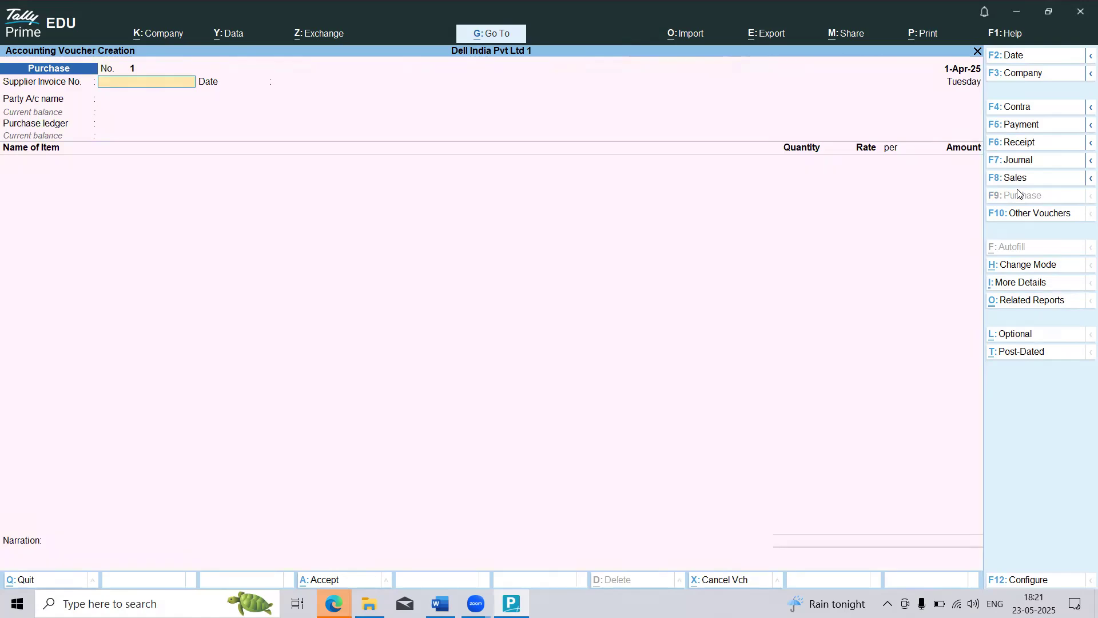
Step: Open the list of other voucher types and include the inactive ones
click(1022, 215)
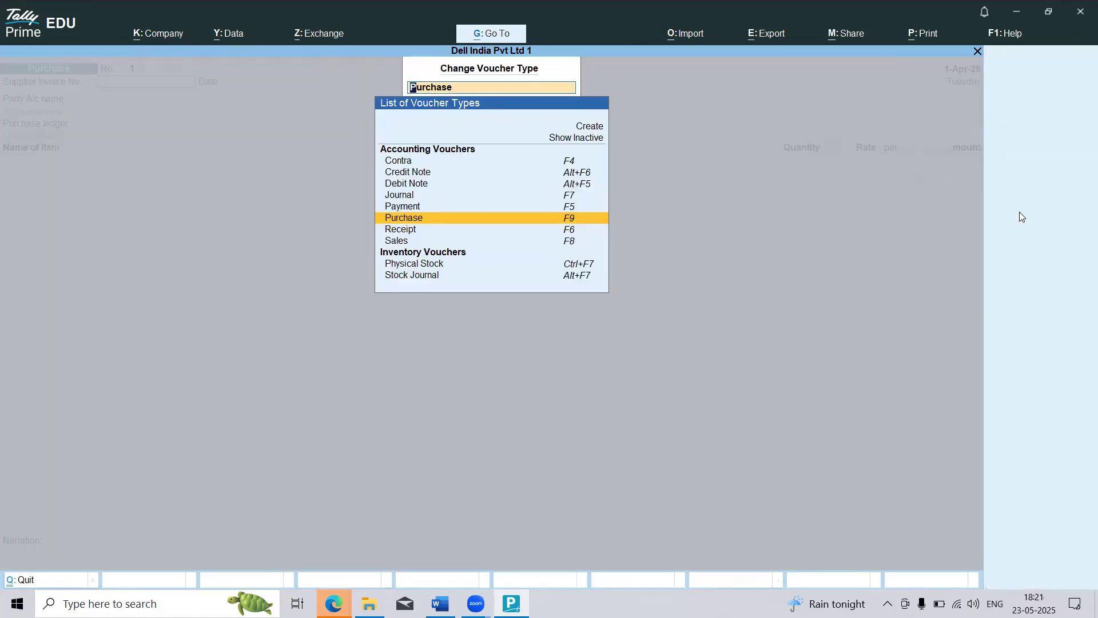
key(Up)
key(Up)
key(Up)
key(Up)
key(Up)
key(Up)
key(Up)
key(Down)
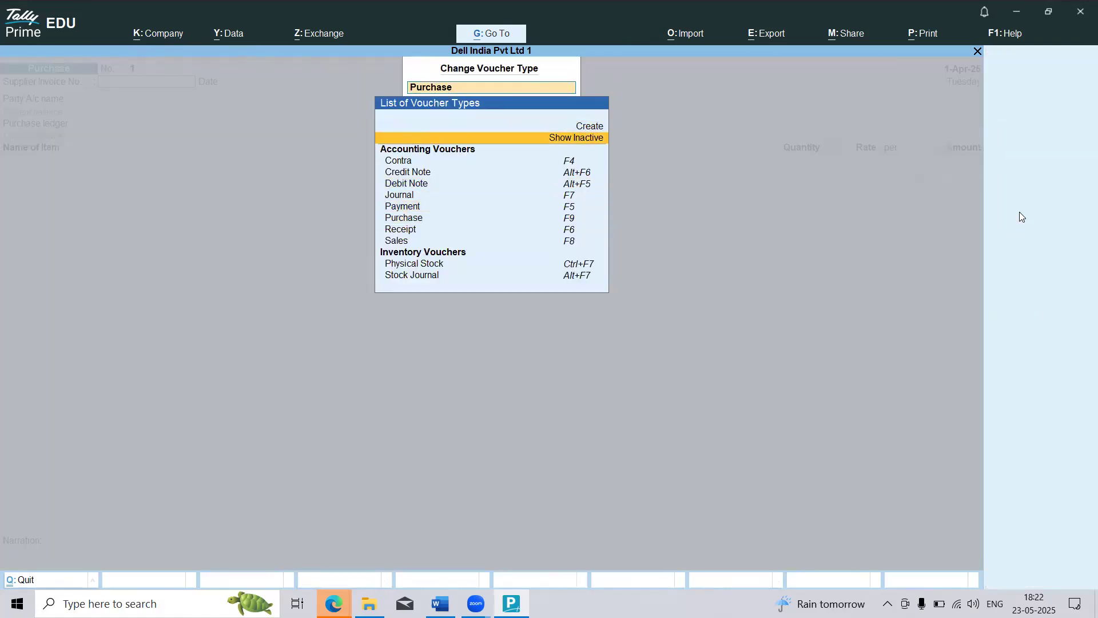
key(Return)
Step: Examine the accounting, inventory, order and payroll voucher types, and close the list without changing the voucher type
key(Down)
key(Down)
key(Down)
key(Down)
key(Down)
key(Down)
key(Down)
key(Down)
key(Down)
key(Down)
key(Down)
key(Down)
key(Down)
key(Down)
key(Down)
key(Down)
key(Down)
key(Down)
key(Down)
key(Down)
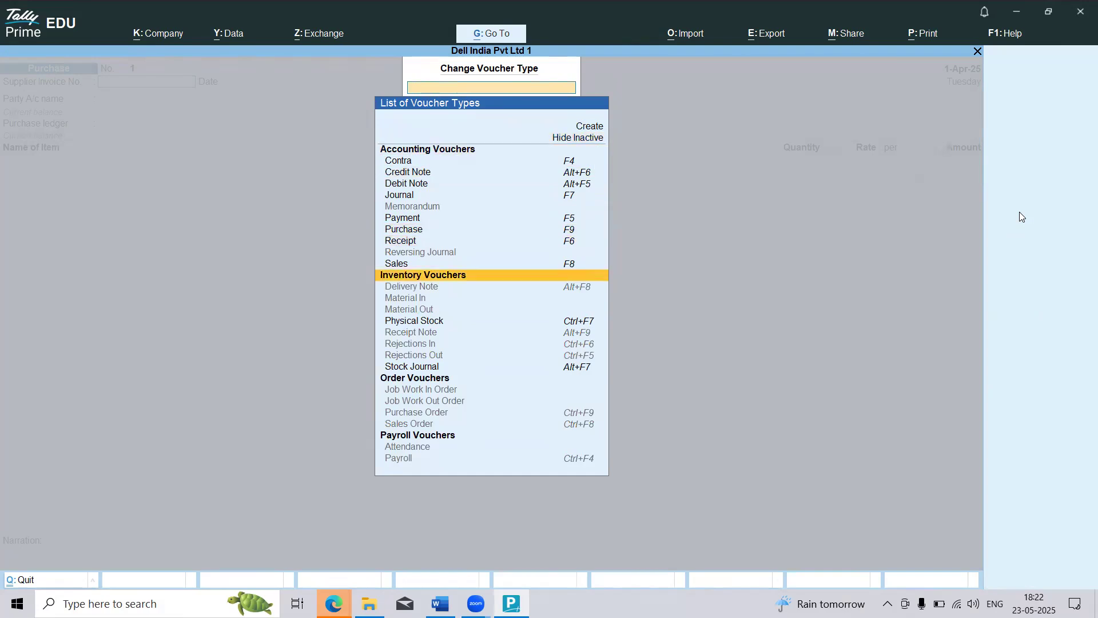
key(Up)
key(Up)
key(Up)
key(Up)
key(Up)
key(Up)
key(Up)
key(Up)
key(Up)
key(Up)
key(Up)
key(Up)
key(Up)
key(Up)
key(Up)
key(Up)
key(Up)
key(Up)
key(Up)
key(Up)
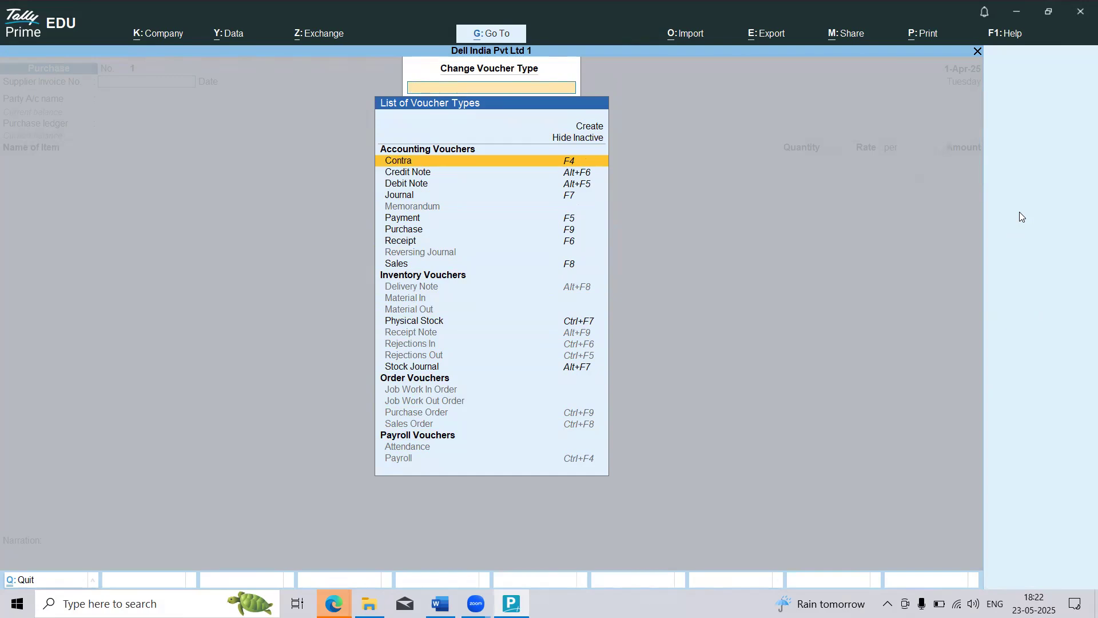
key(Down)
key(Down)
key(Down)
key(Down)
key(Down)
key(Down)
key(Down)
key(Down)
key(Down)
key(Down)
key(Down)
key(Down)
key(Down)
key(Down)
key(Down)
key(Down)
key(Down)
key(Down)
key(Down)
key(Down)
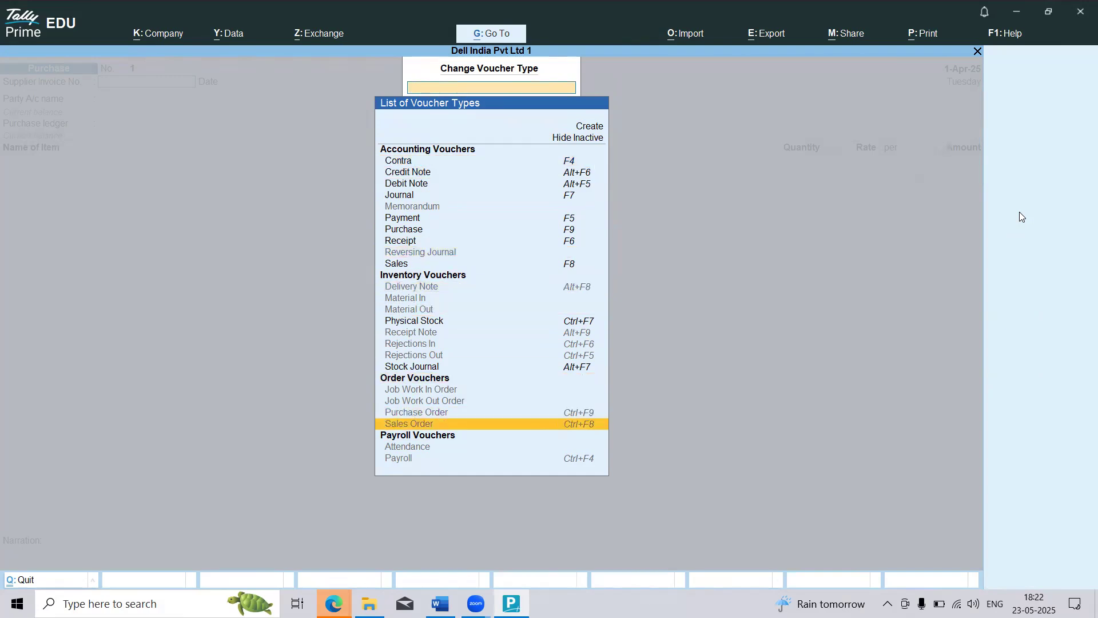
key(Escape)
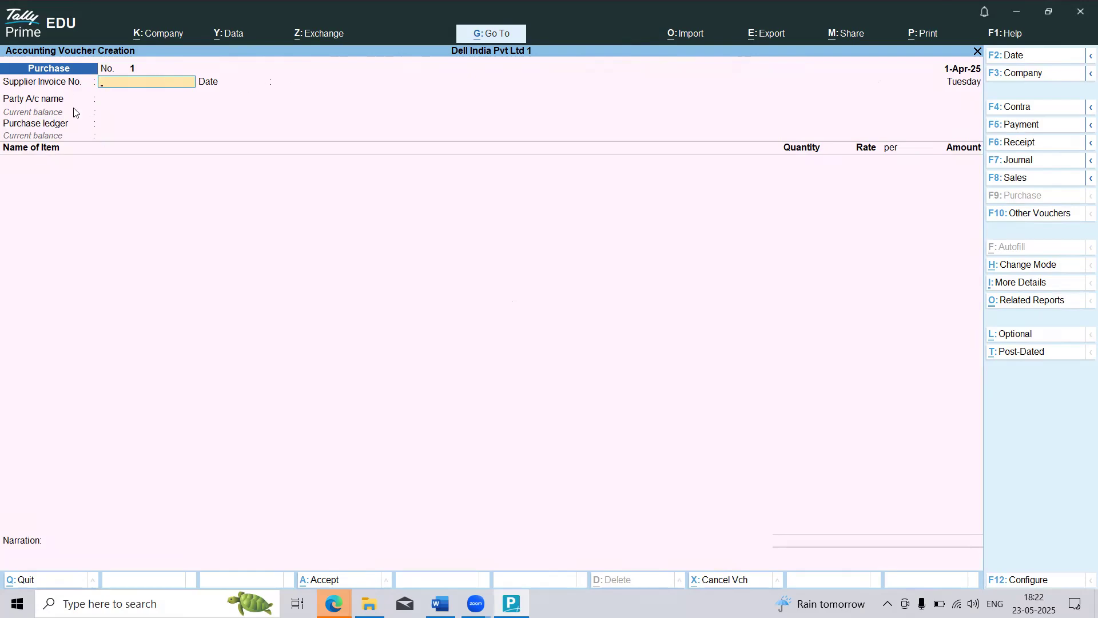
Step: Try to accept a Purchase voucher with party Vijetha Enterprises, the Purchase ledger and no items, and quit it for the Gateway of Tally
click(110, 102)
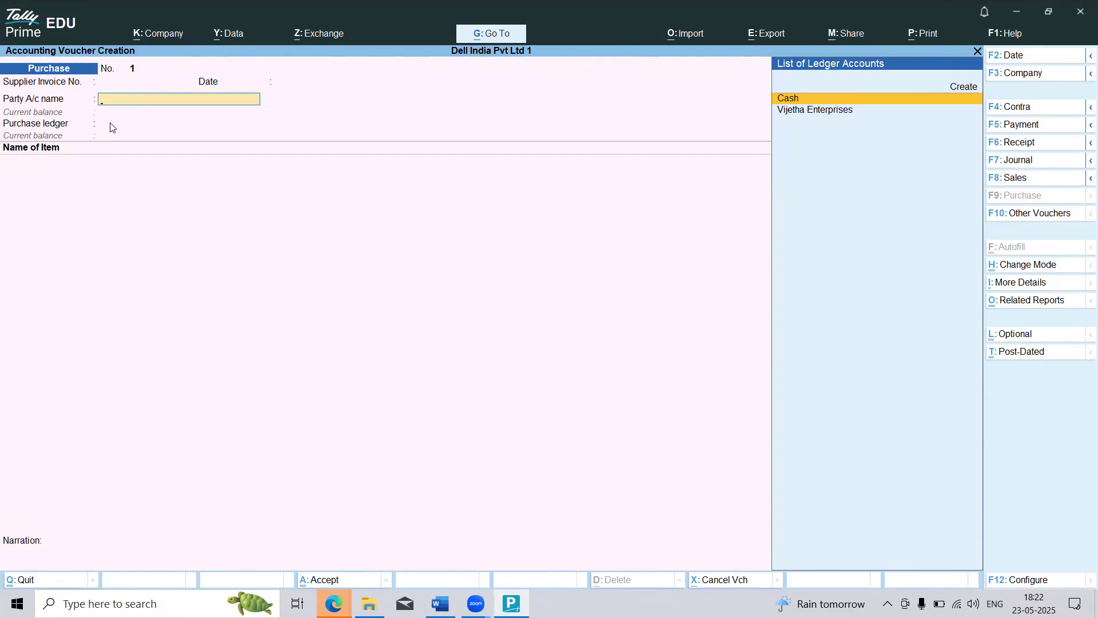
key(Down)
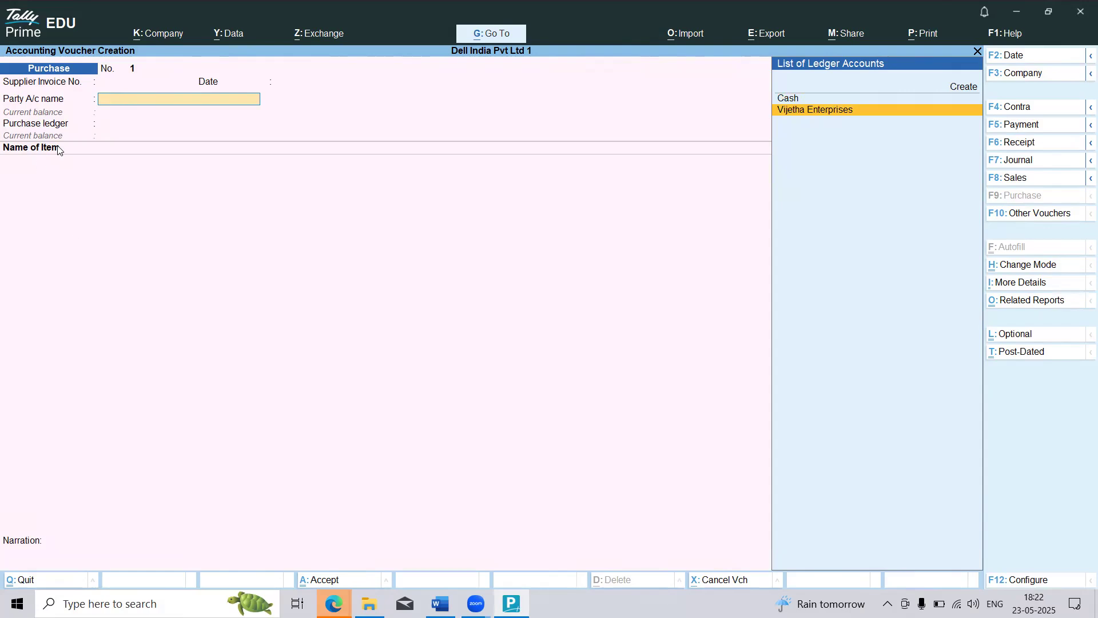
key(Return)
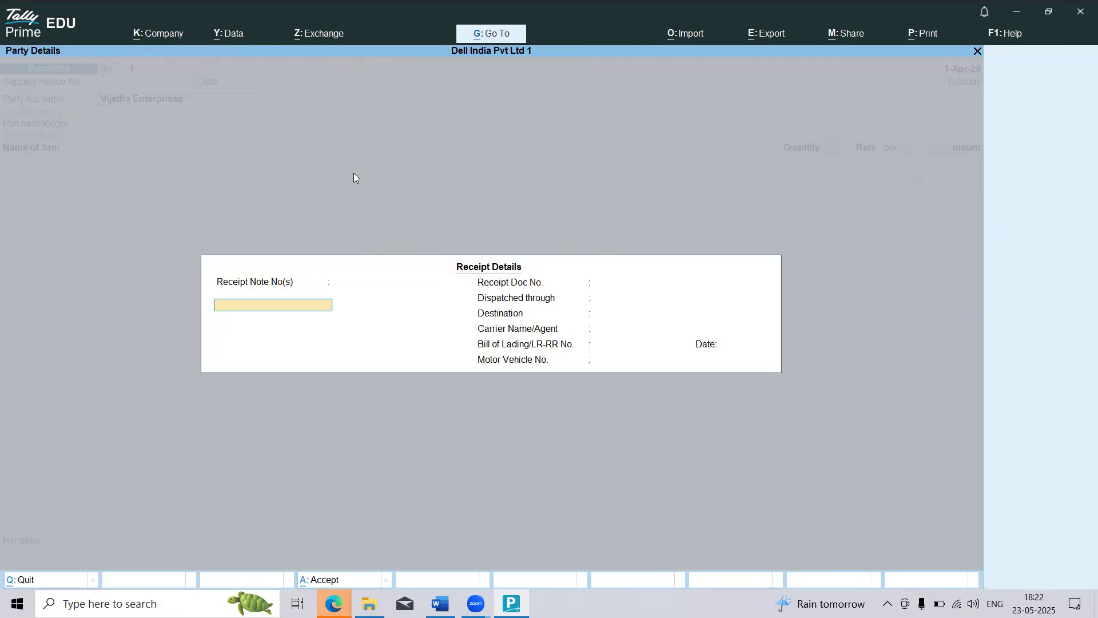
key(ctrl+a)
key(ctrl+a)
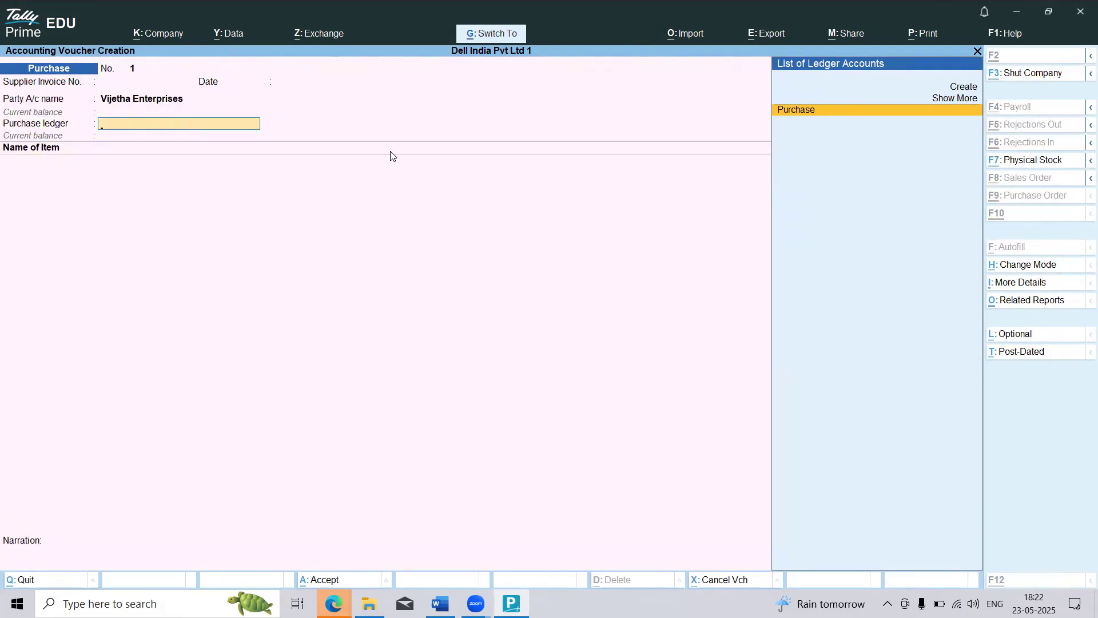
key(ctrl+a)
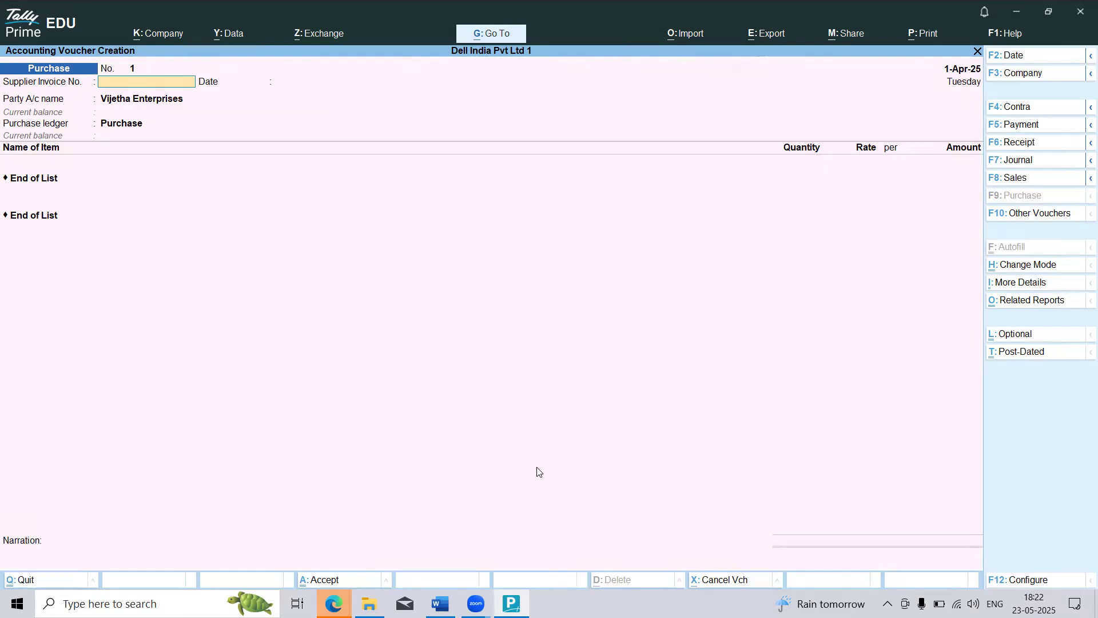
key(ctrl)
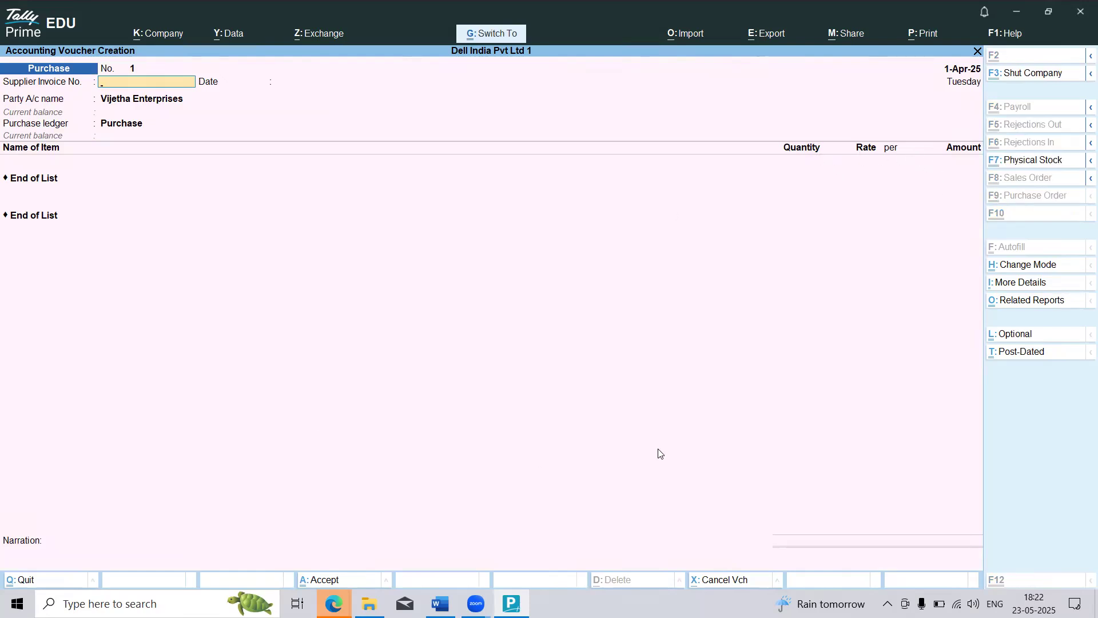
key(ctrl+a)
key(Escape)
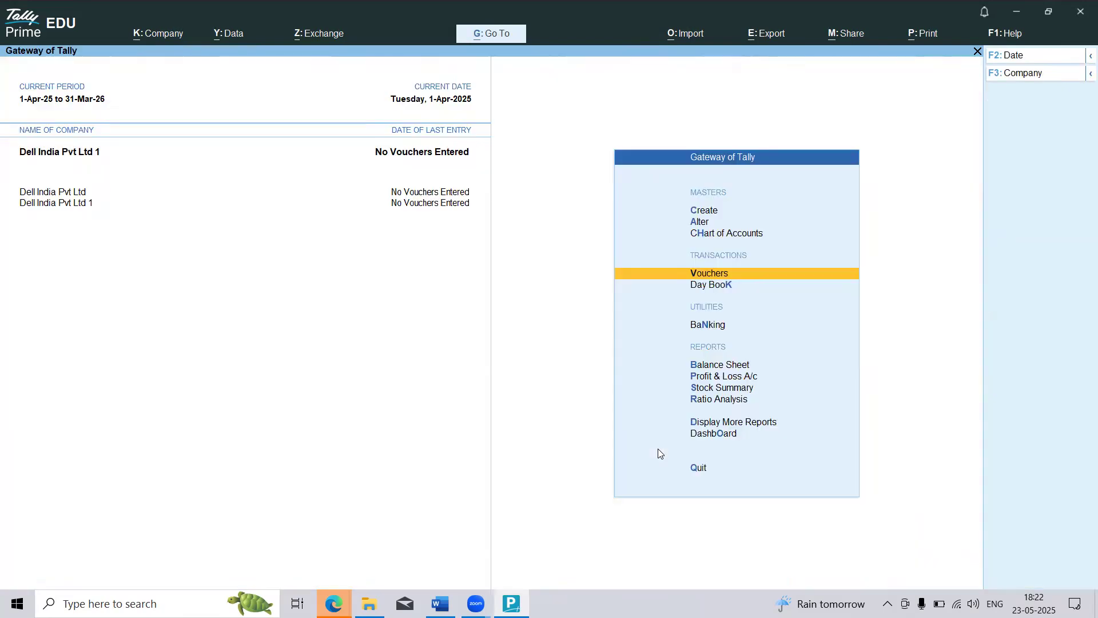
Step: Look over the Gateway of Tally entries from Vouchers through Day Book and Banking to Balance Sheet
key(Down)
key(Down)
key(Down)
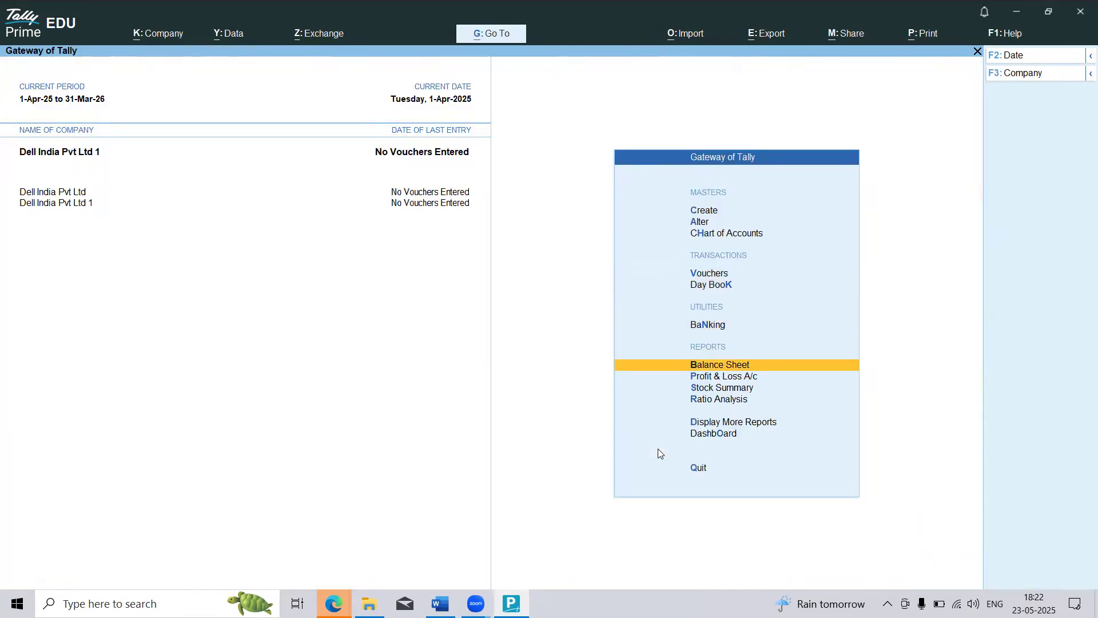
key(Up)
key(Up)
key(Up)
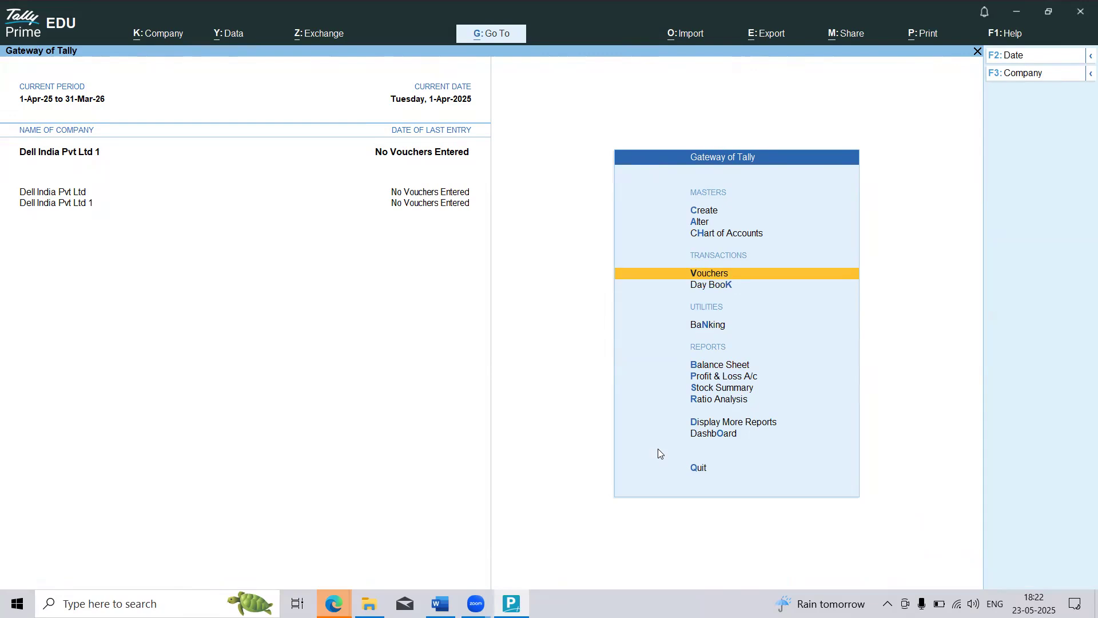
key(Down)
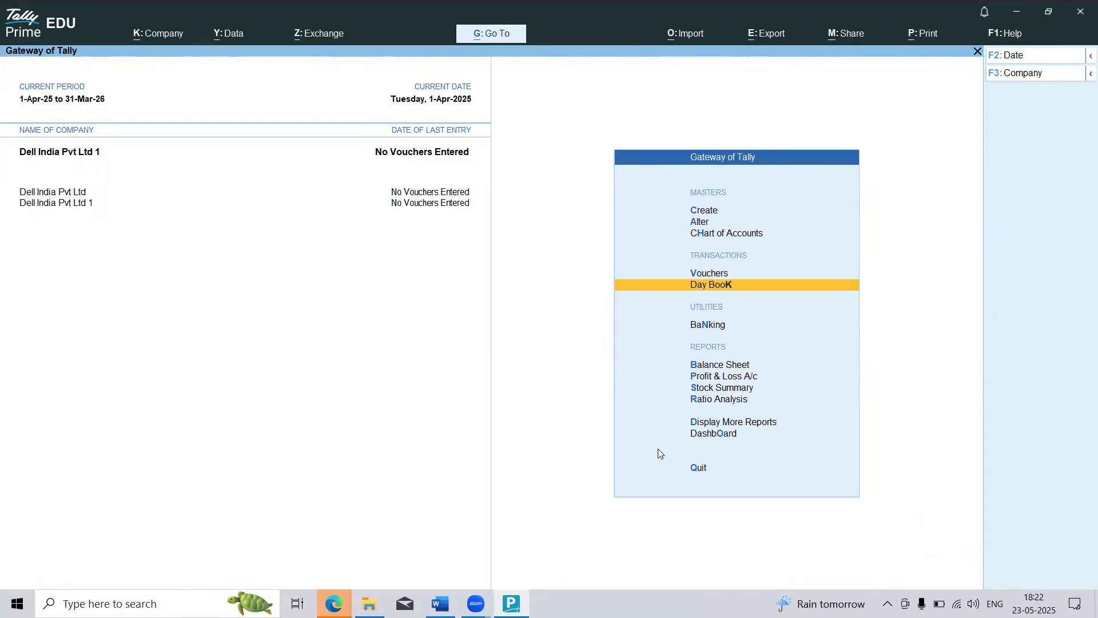
key(Down)
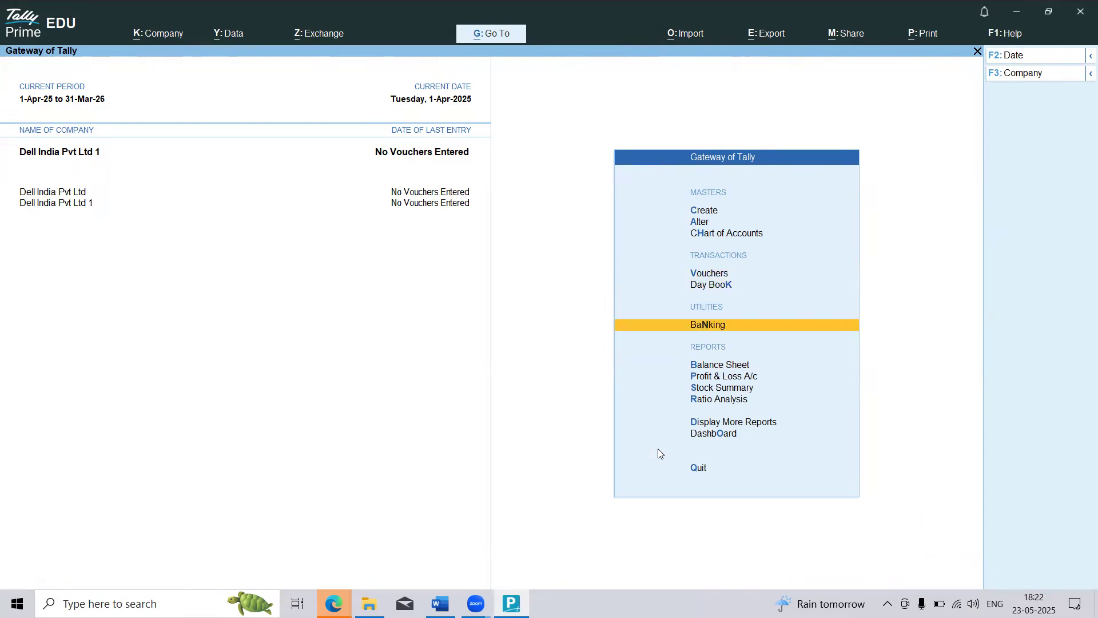
key(Up)
key(Down)
key(Down)
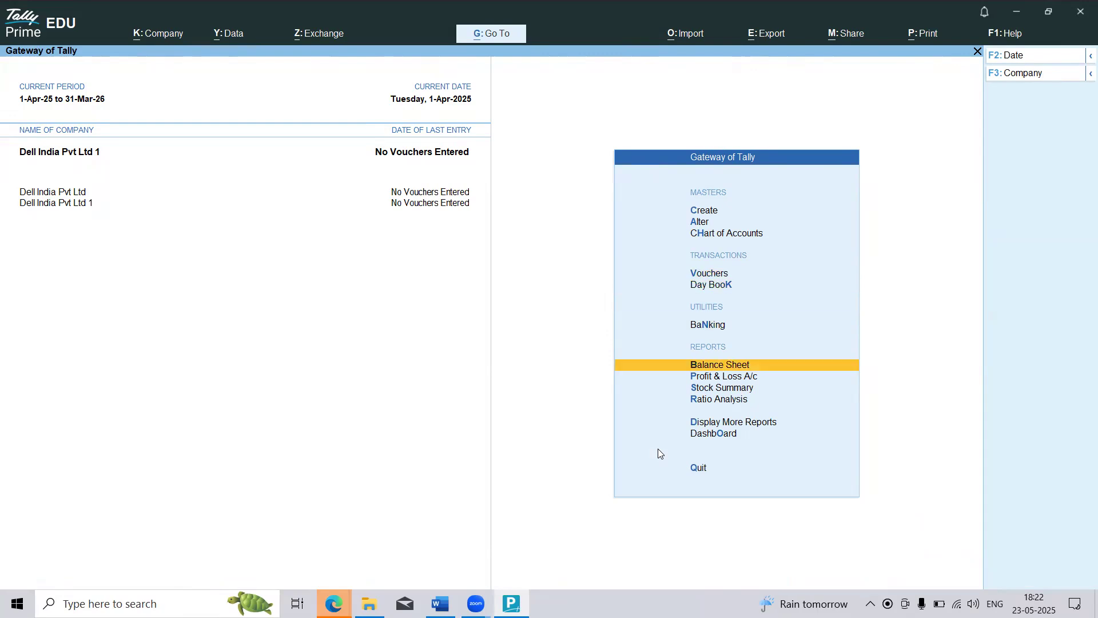
Step: Open the Balance Sheet, examine its liabilities and assets, and close it
click(616, 370)
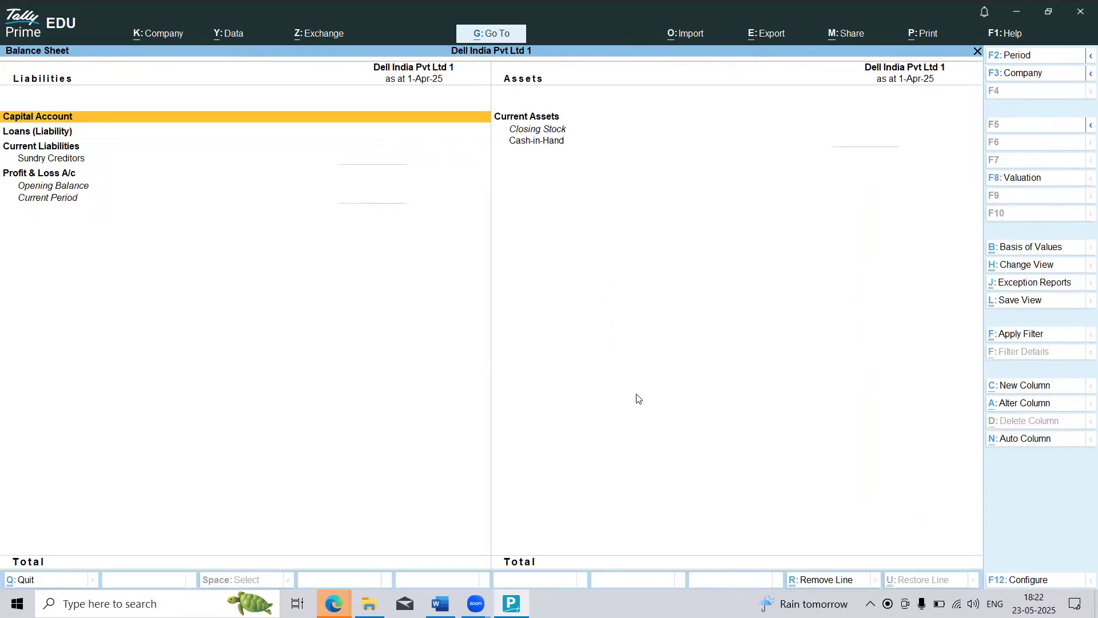
key(Down)
key(Up)
key(Down)
key(Down)
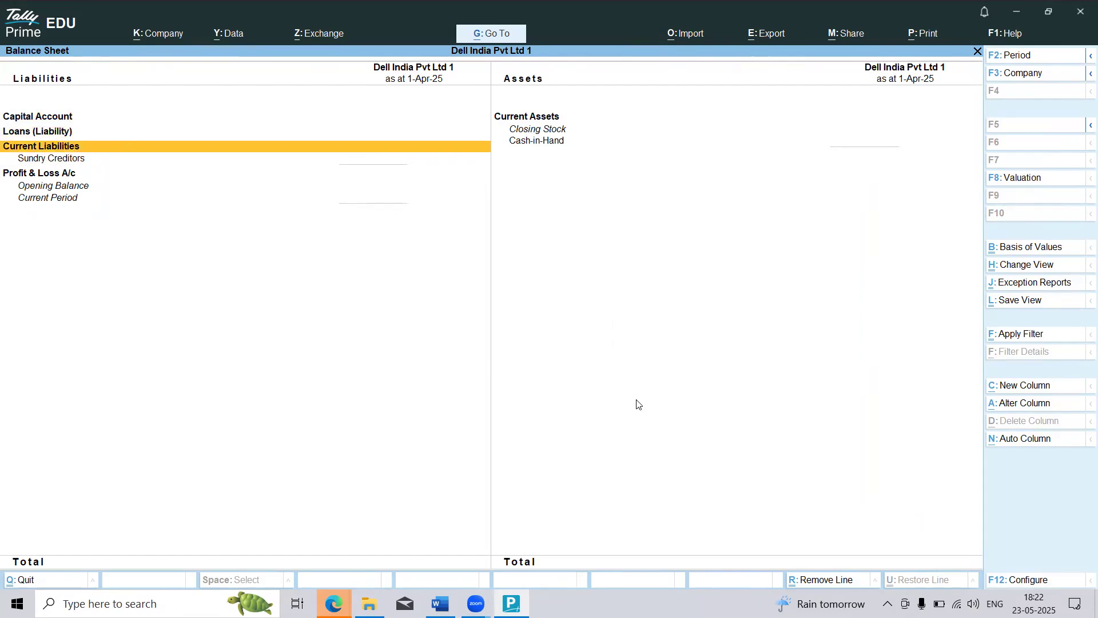
key(Right)
key(Up)
key(Up)
key(Escape)
Step: Open the Profit & Loss A/c report, view it, and return to the Gateway of Tally
key(Down)
click(617, 380)
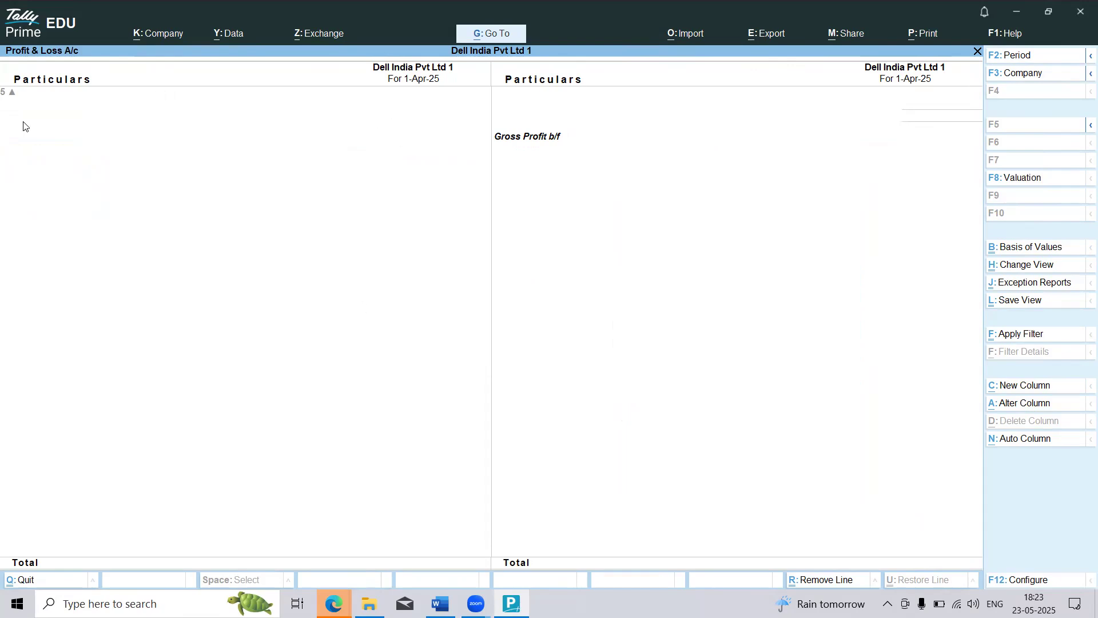
key(Escape)
Step: Browse the additional reports down to the Account Books and its Ledger entry, and return to the Gateway of Tally
key(Down)
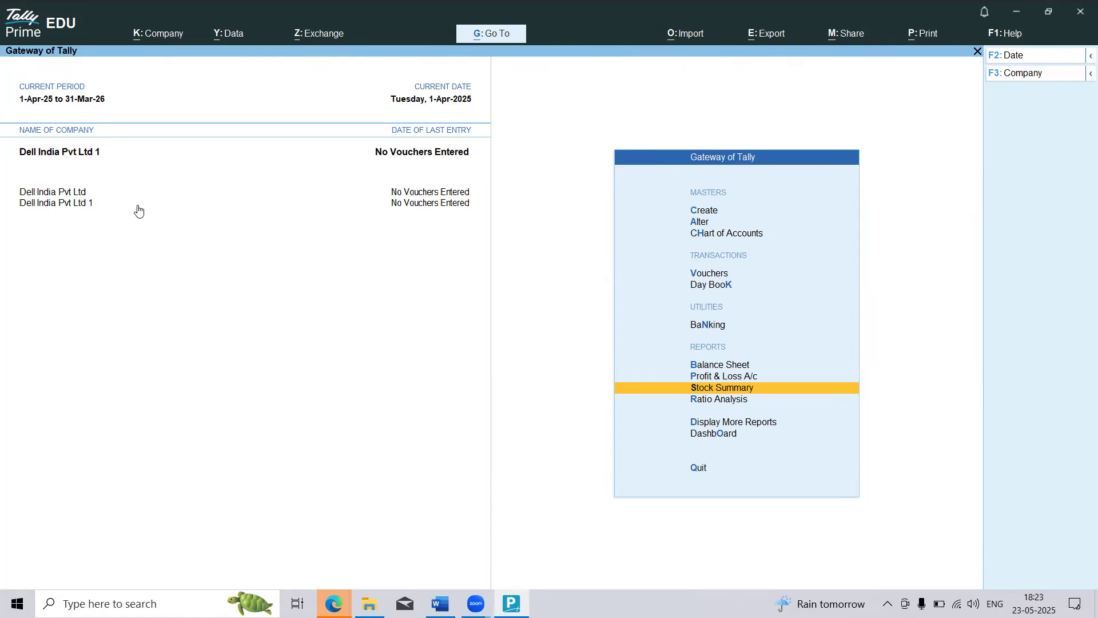
key(Down)
key(Down)
key(Return)
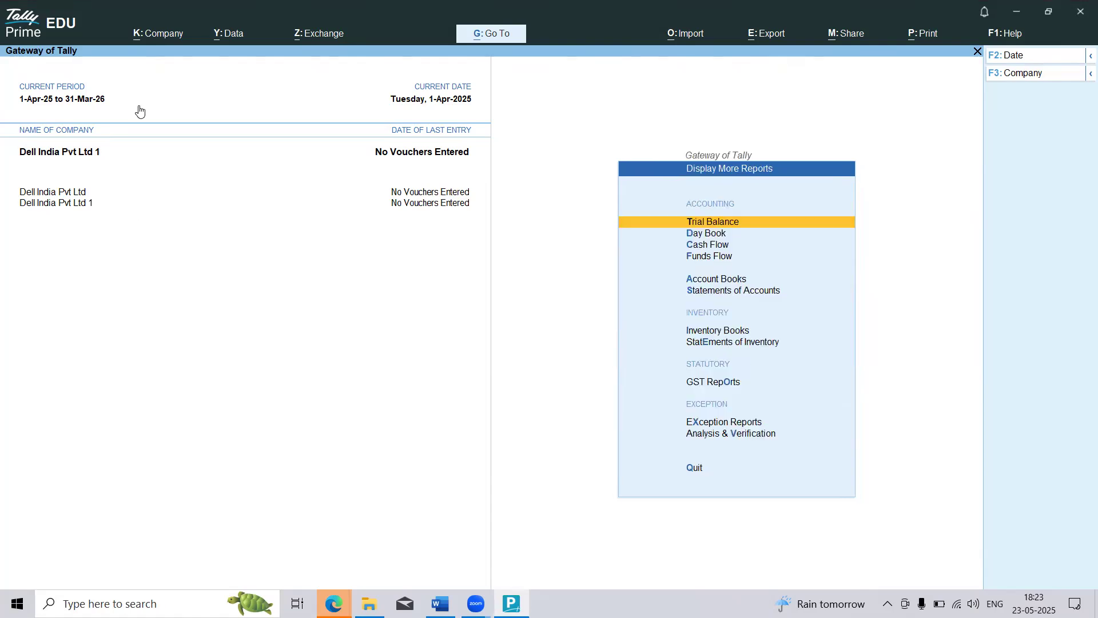
key(Down)
key(Down)
key(Down)
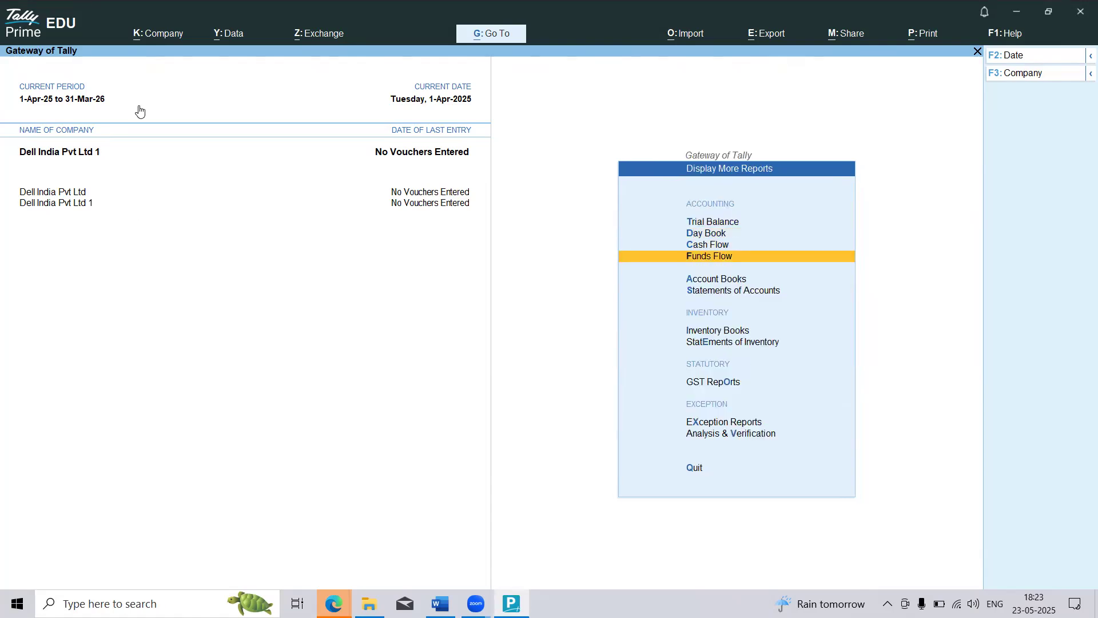
key(Down)
key(Return)
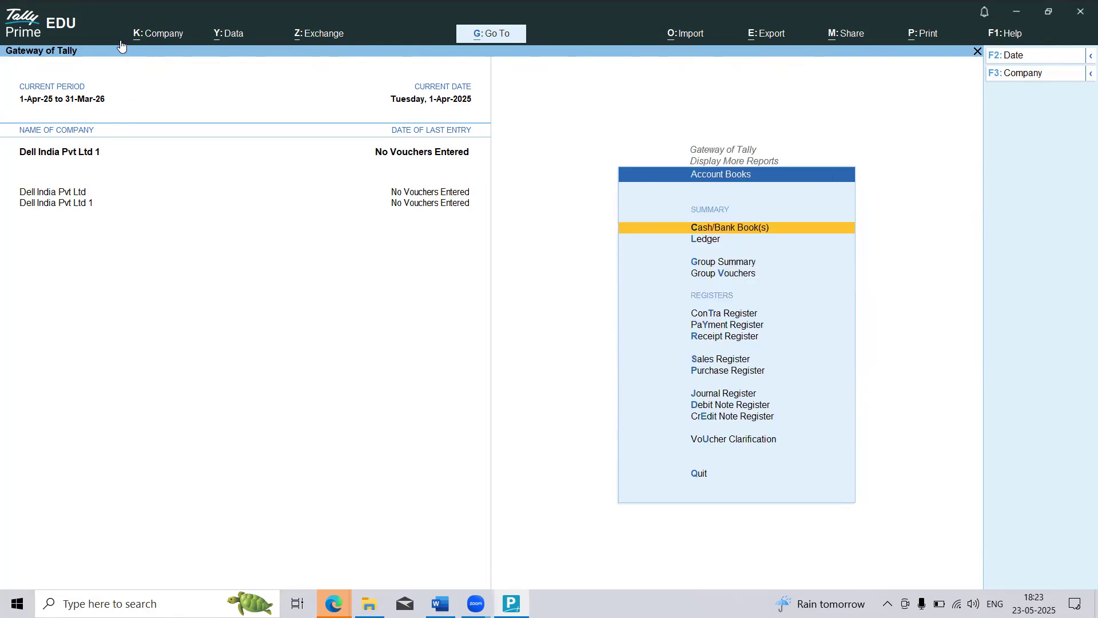
key(Down)
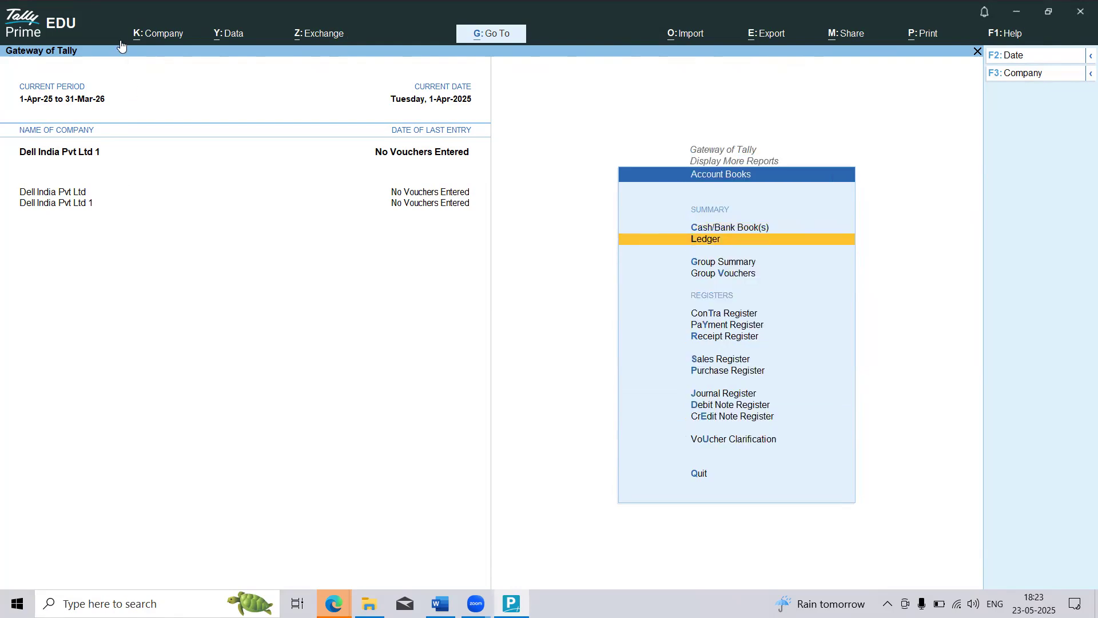
key(Escape)
key(Escape)
key(Escape)
key(Escape)
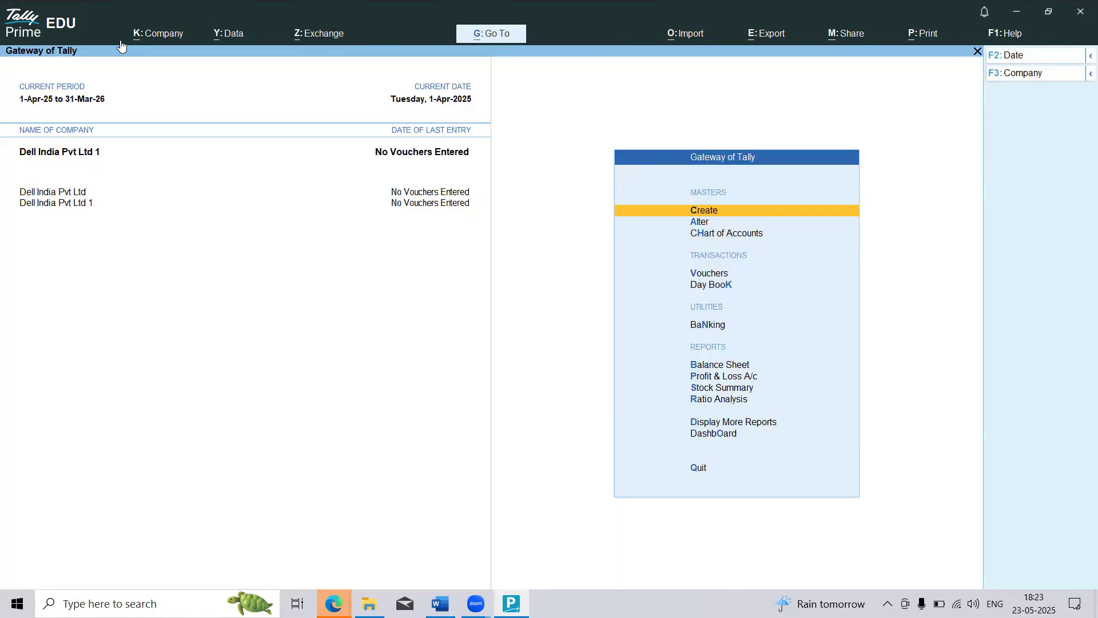
Step: Look at master creation once more and return to the Gateway of Tally without creating anything
key(Return)
key(Down)
key(Return)
key(Escape)
key(Escape)
key(Down)
key(Escape)
Step: Open accounting voucher creation to view the Purchase voucher, and quit it without an entry
key(Down)
key(Down)
key(Return)
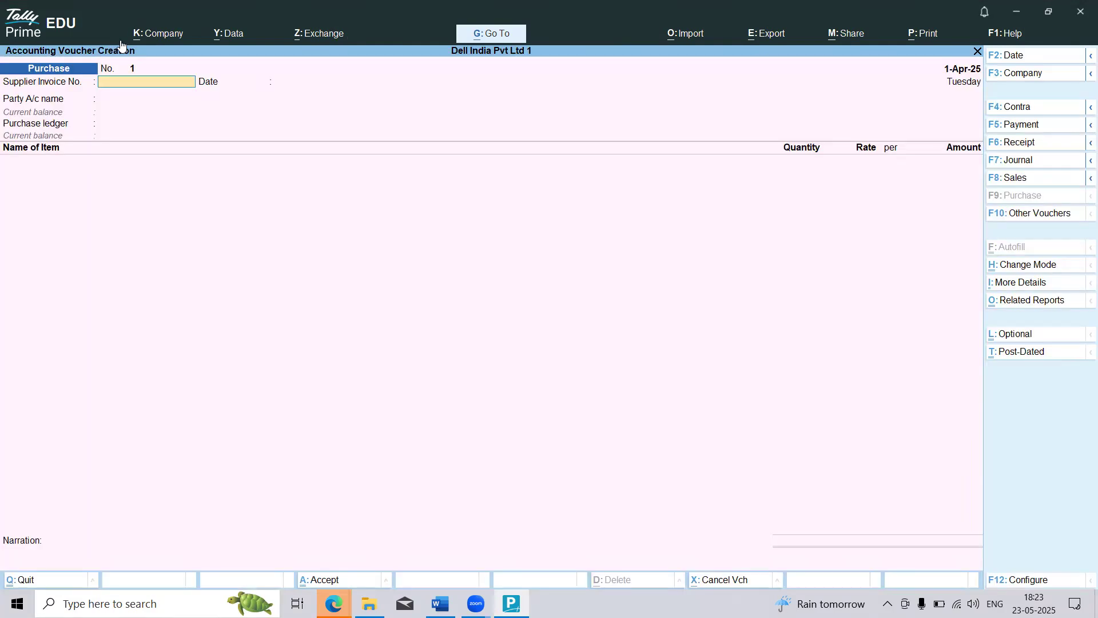
key(Escape)
key(Escape)
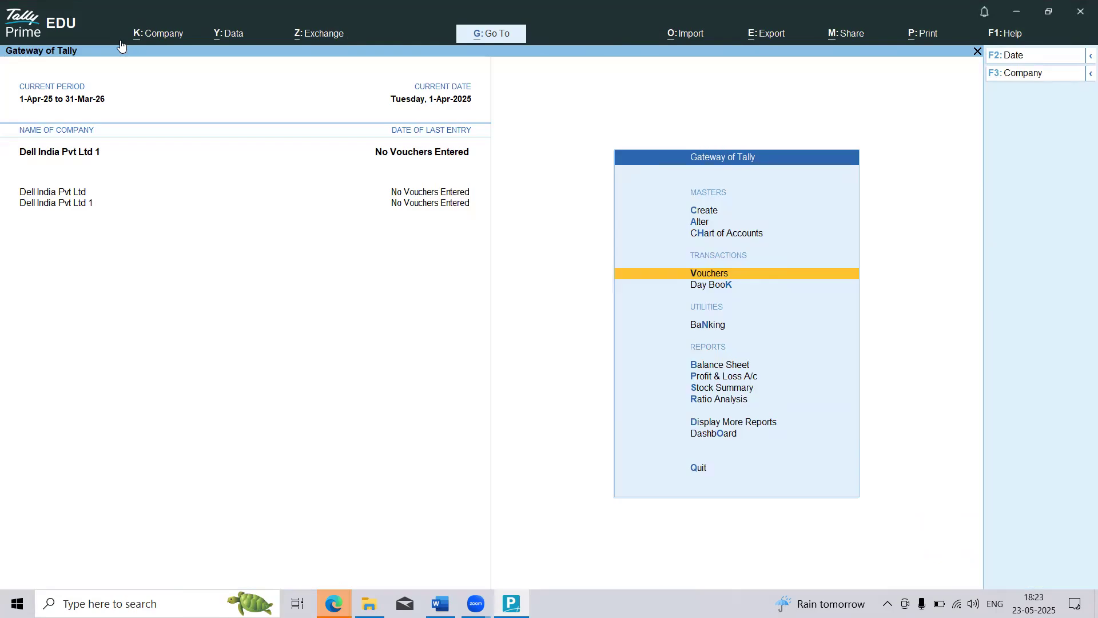
Step: Switch to the Word document to read Problem 01's purchase and sales transactions, and return to TallyPrime
key(alt)
key(alt+Tab)
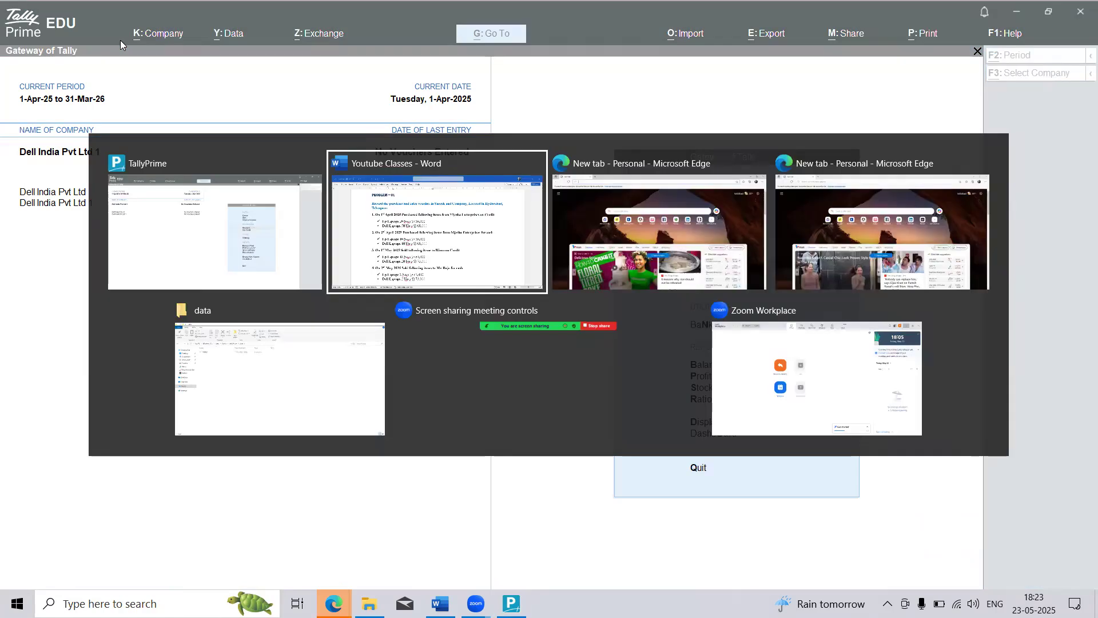
scroll(257, 156, down, 1)
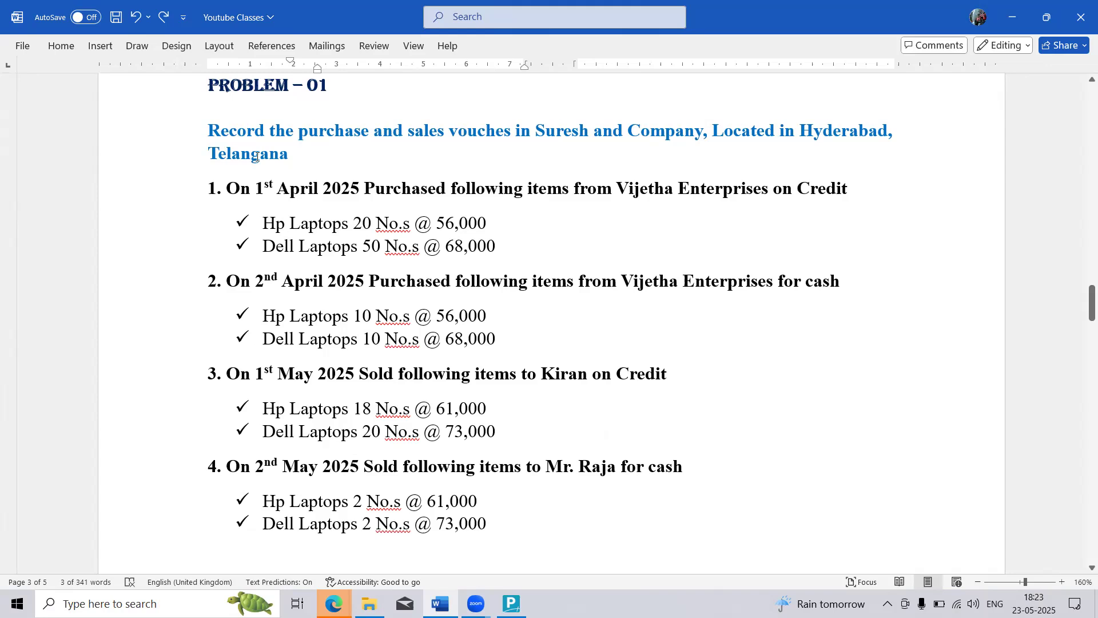
key(alt+Tab)
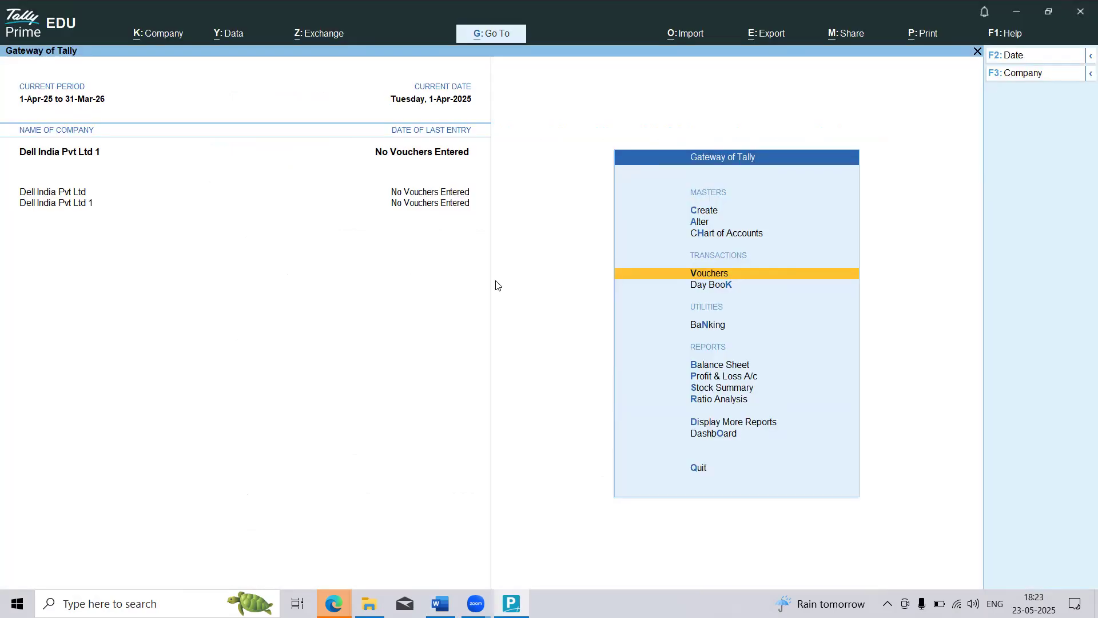